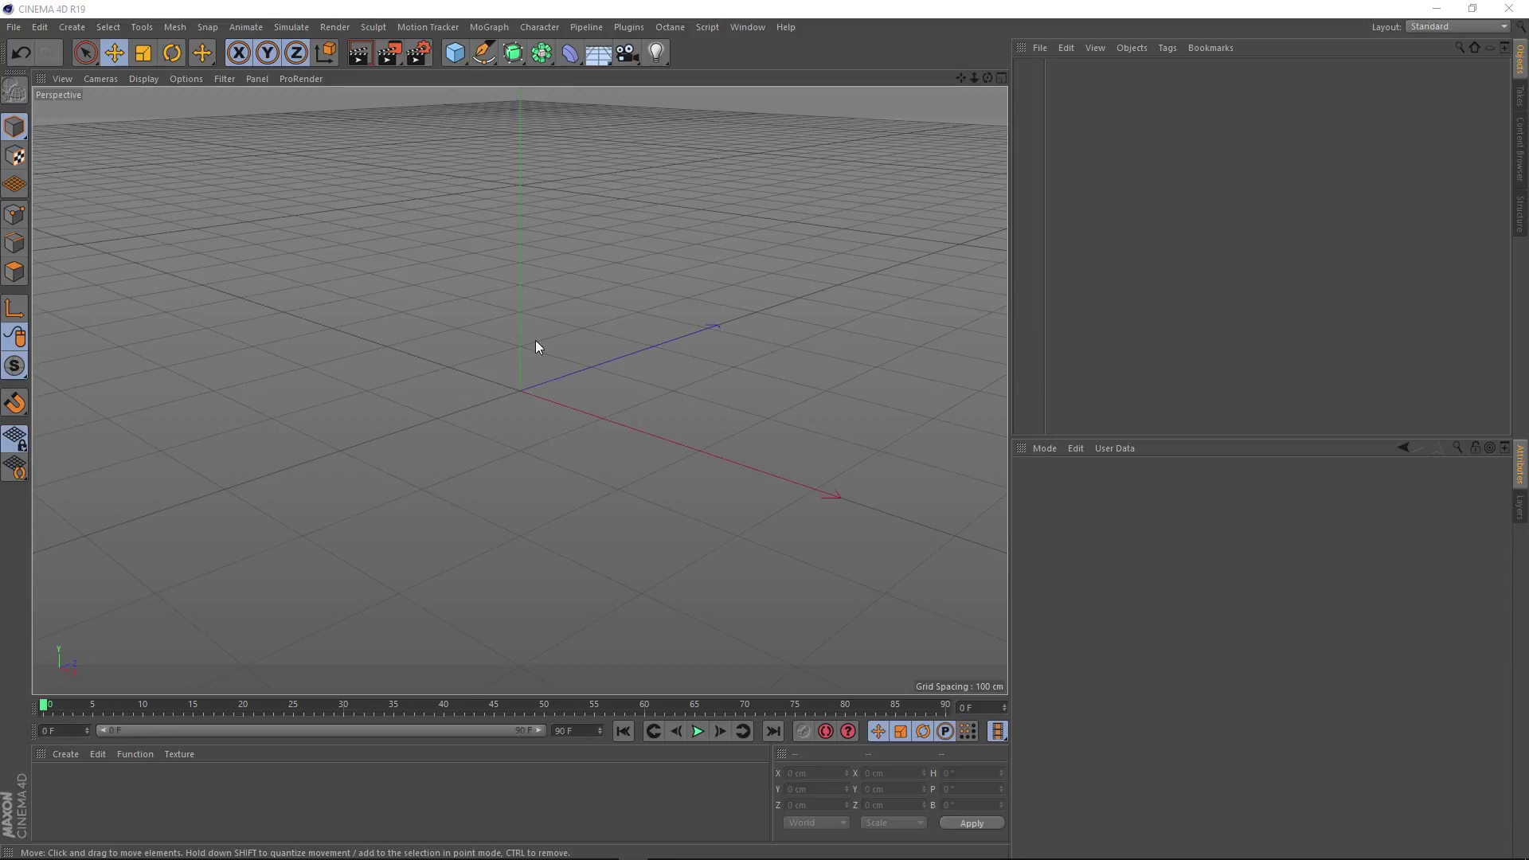
- Set the render output to 1920 x 1080 at 24 fps
click(418, 52)
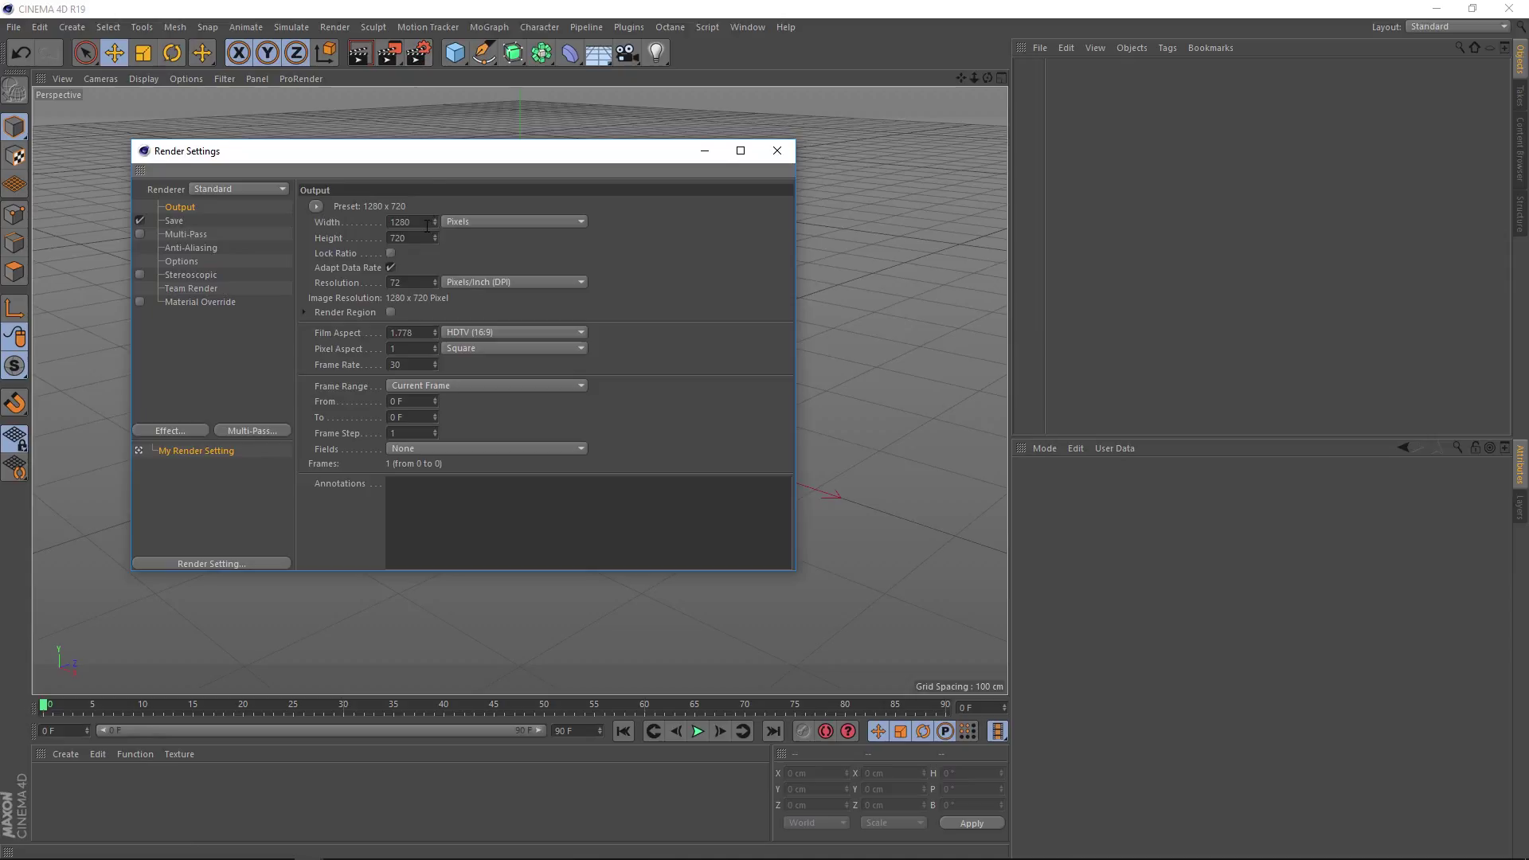
text(1920)
key(Tab)
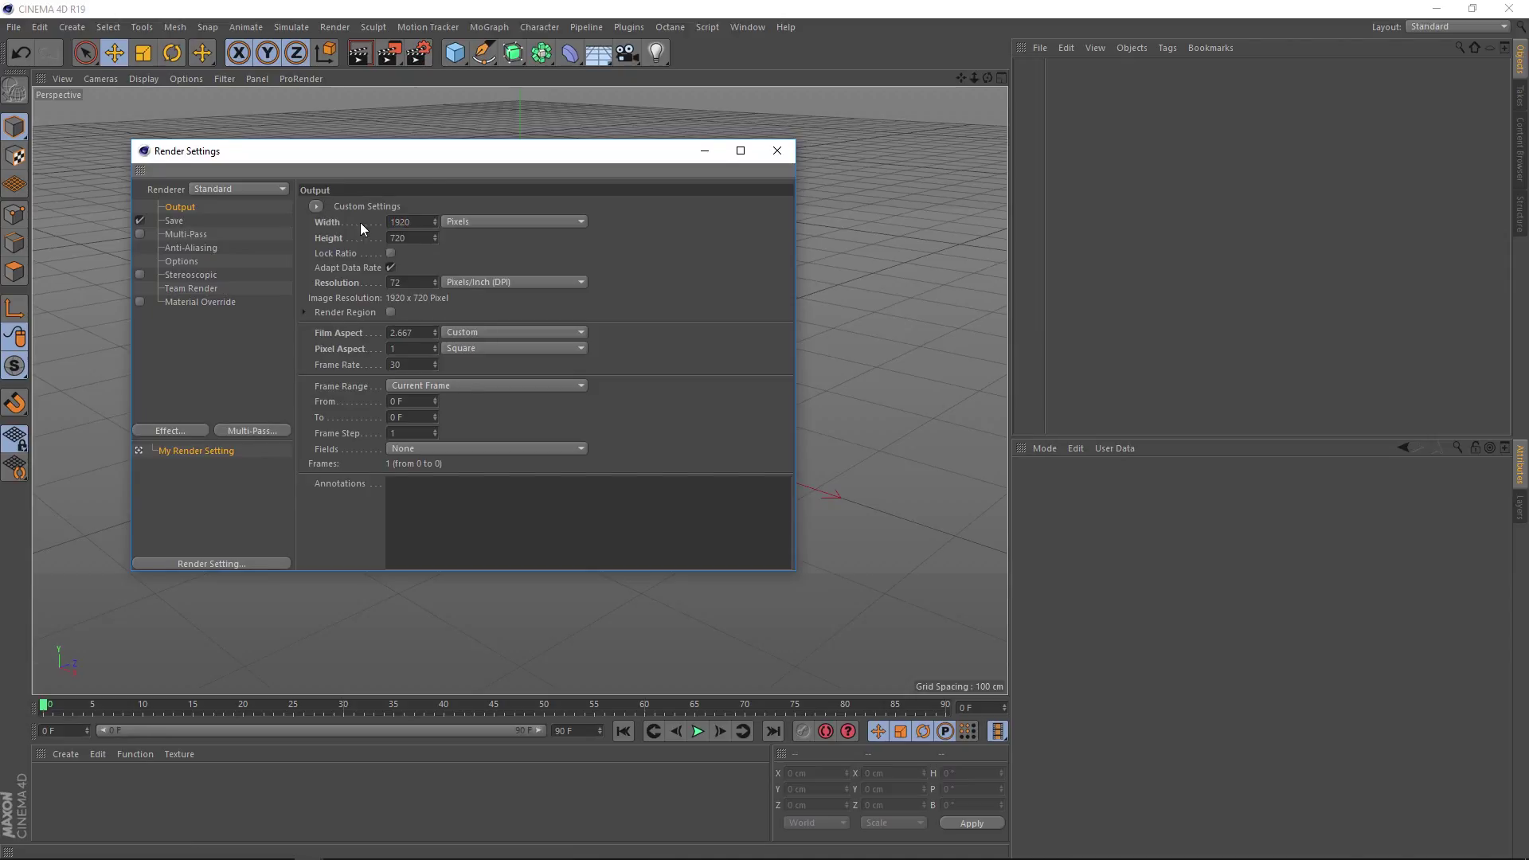
text(1080)
key(Tab)
click(396, 364)
text(24)
key(Return)
click(778, 150)
- Set the project to 24 FPS with the timeline and preview range ending at 120 frames
key(ctrl+d)
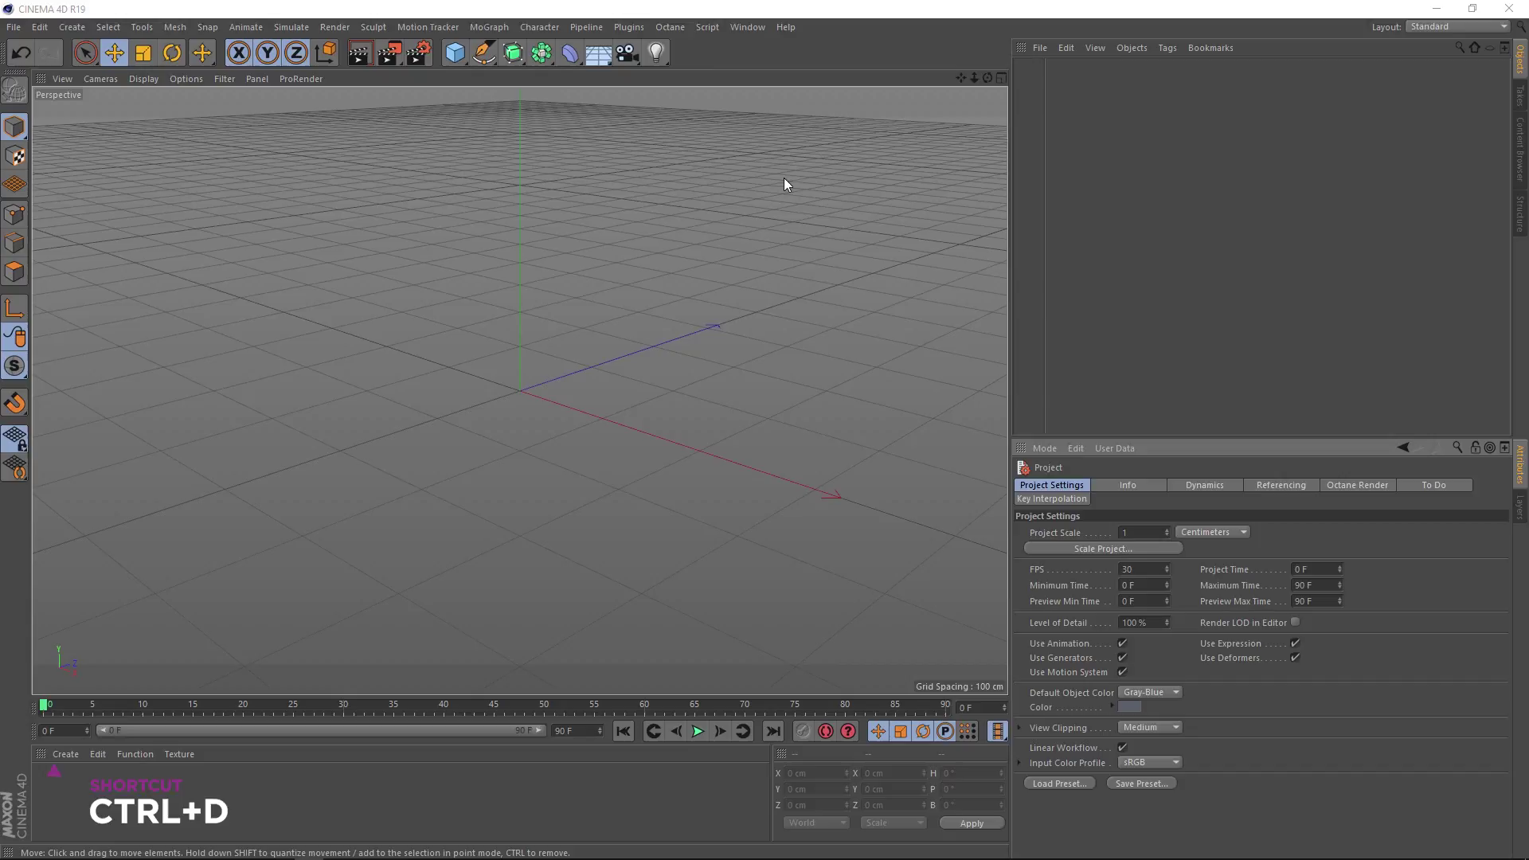
double_click(1127, 569)
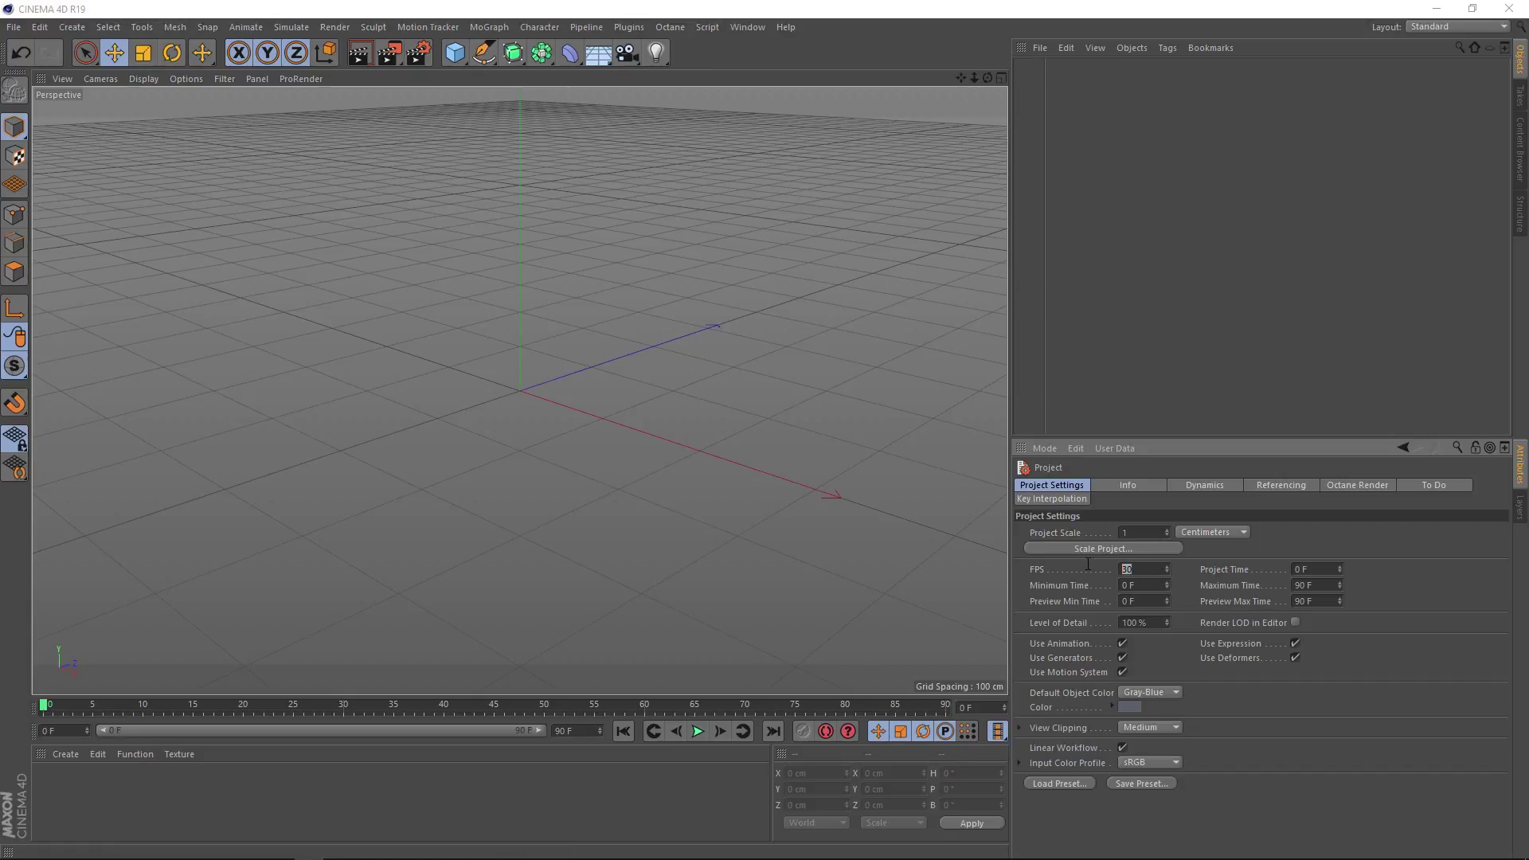
text(24)
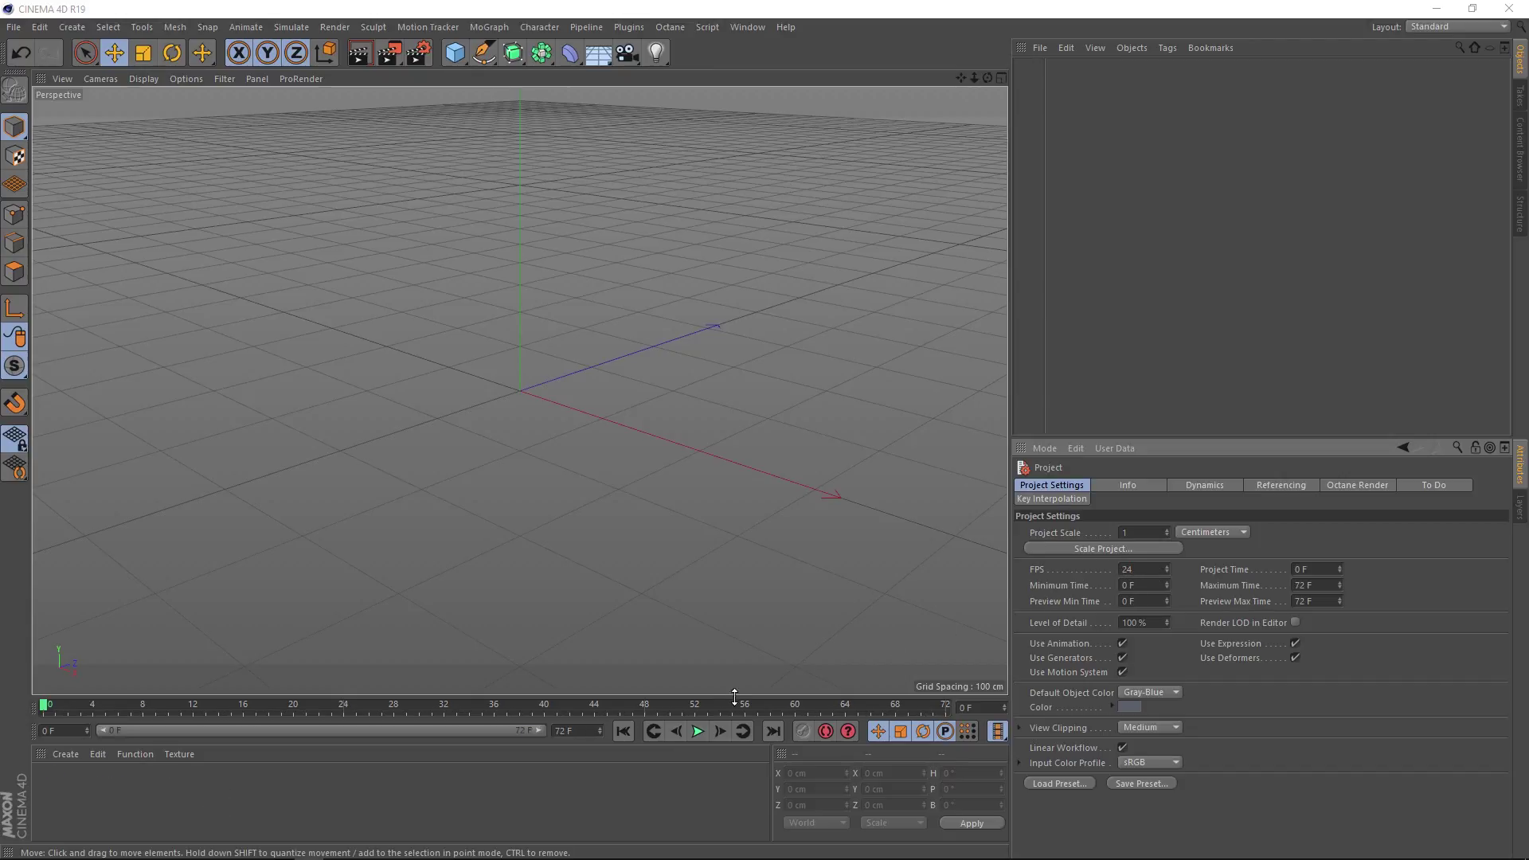
double_click(585, 729)
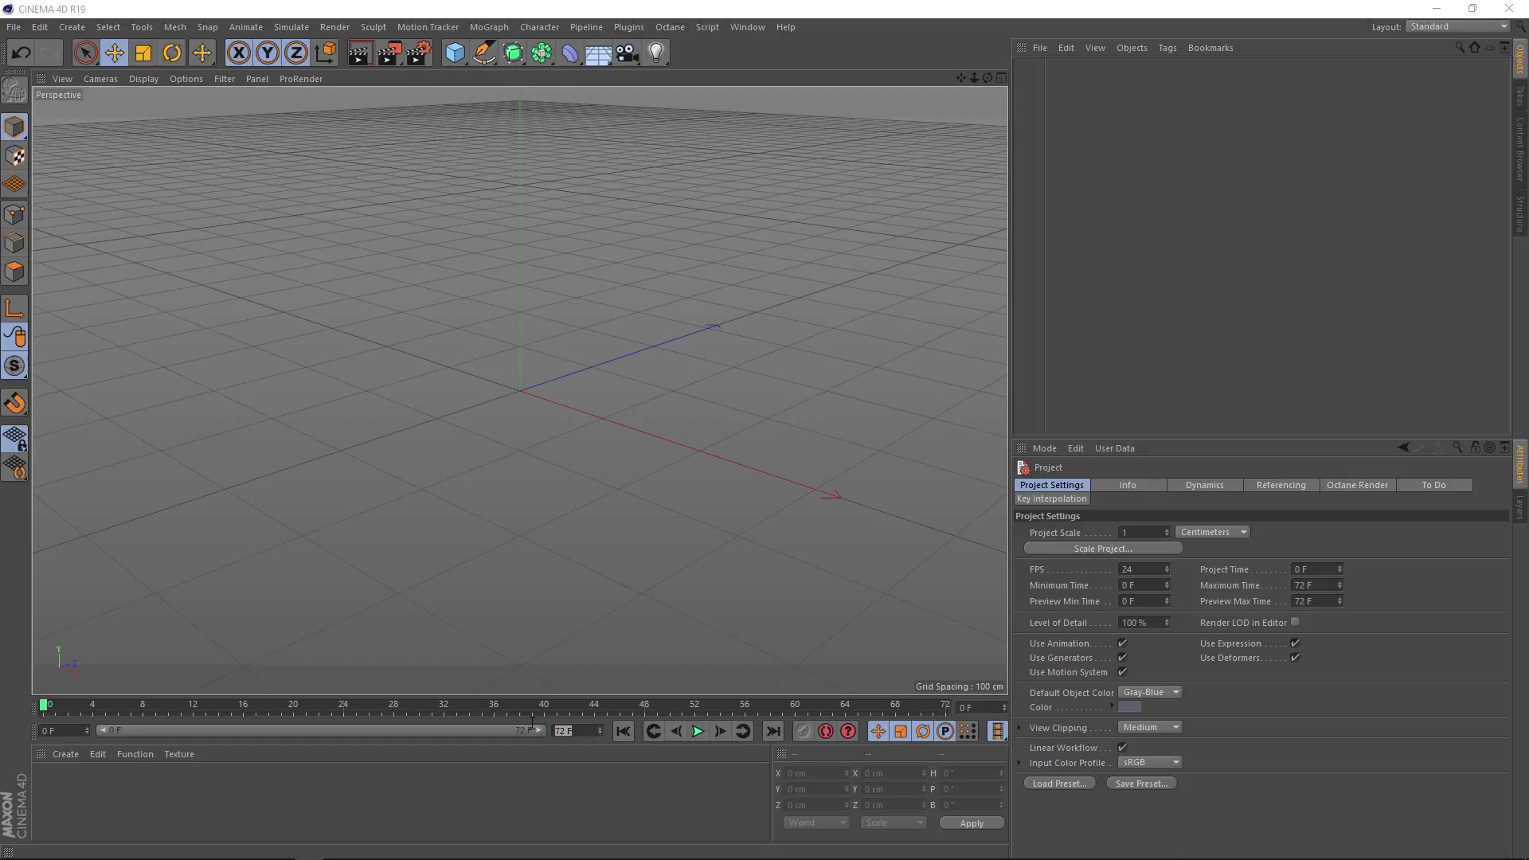
text(120)
key(Return)
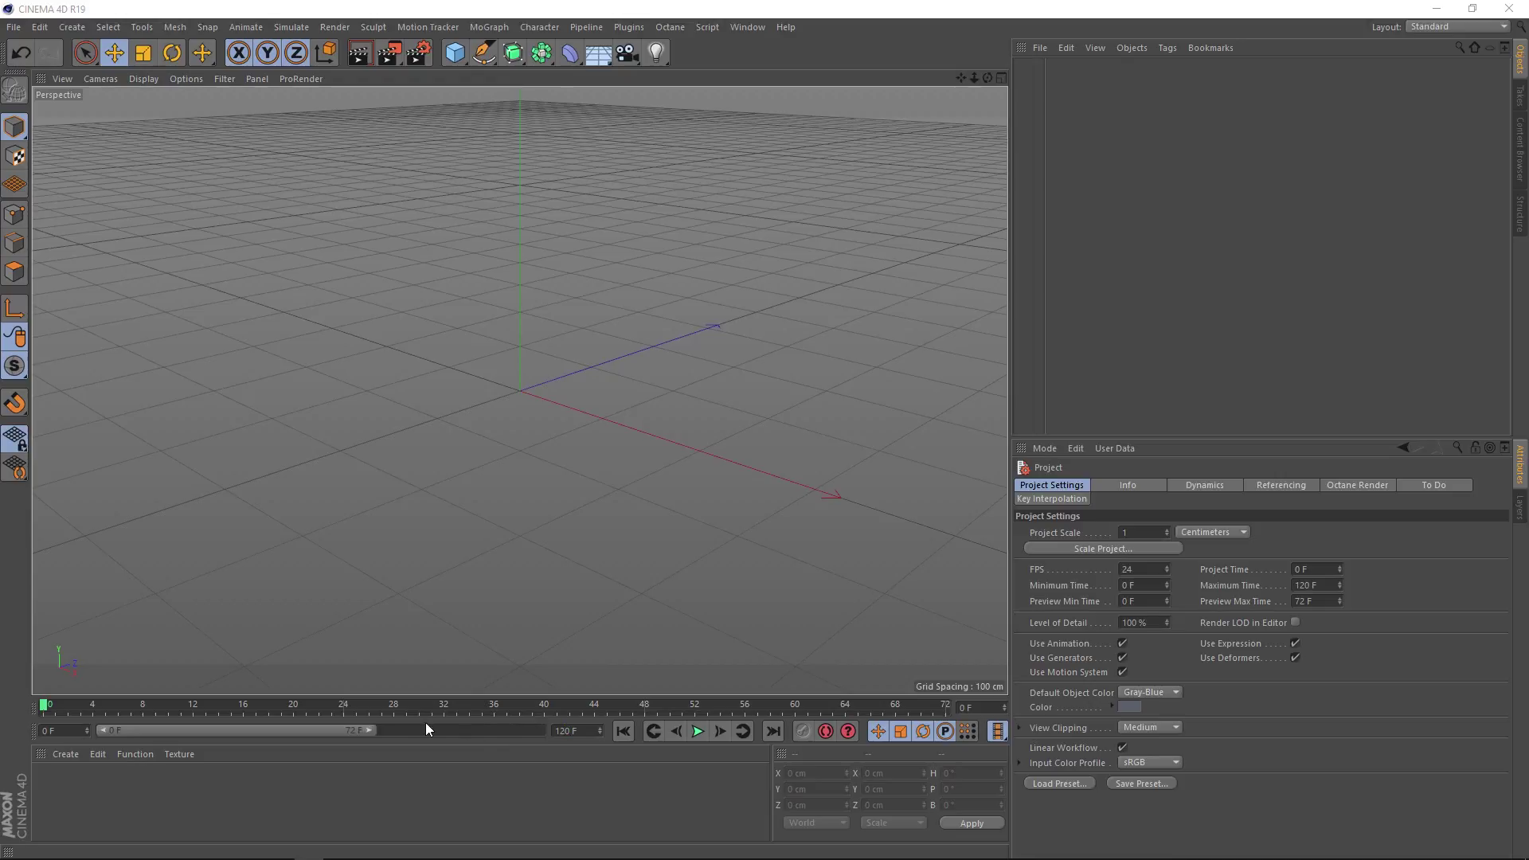
drag(368, 729, 546, 729)
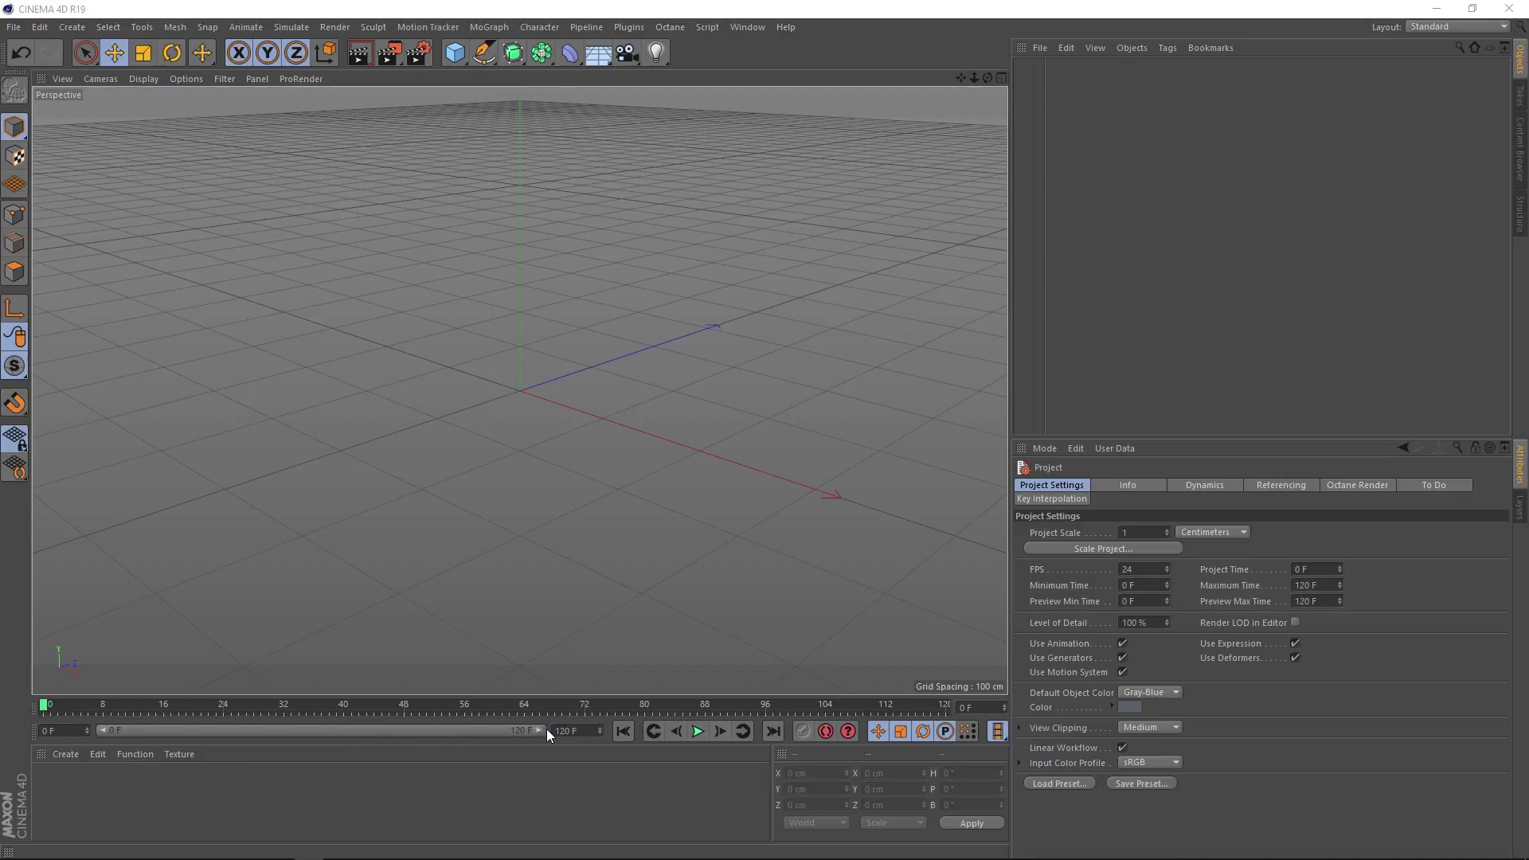
- Add a six-sided n-Side spline to the scene
click(485, 53)
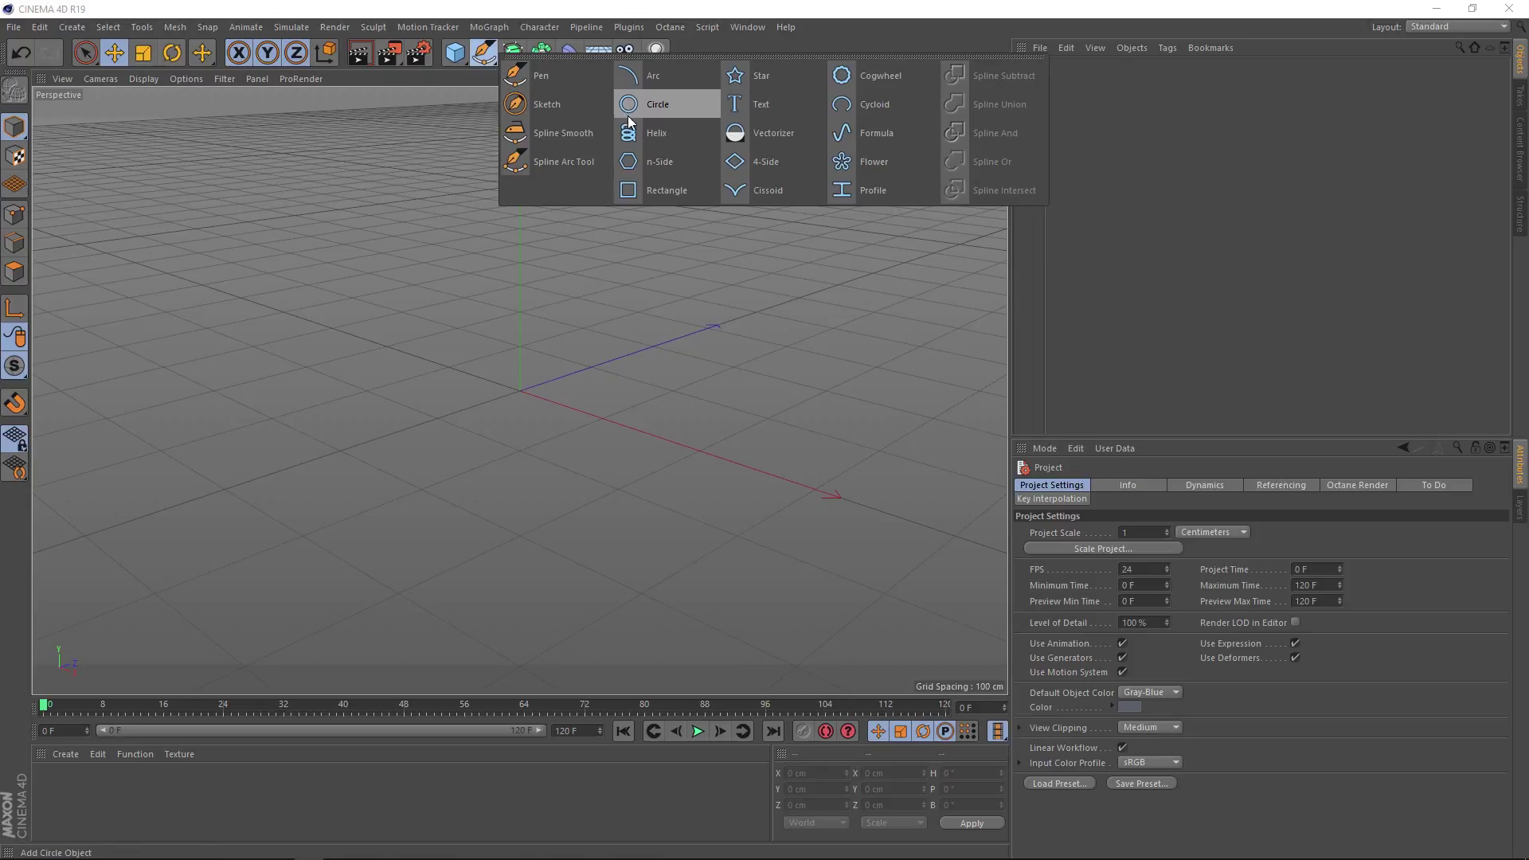
click(687, 164)
alt+drag(686, 164, 689, 487)
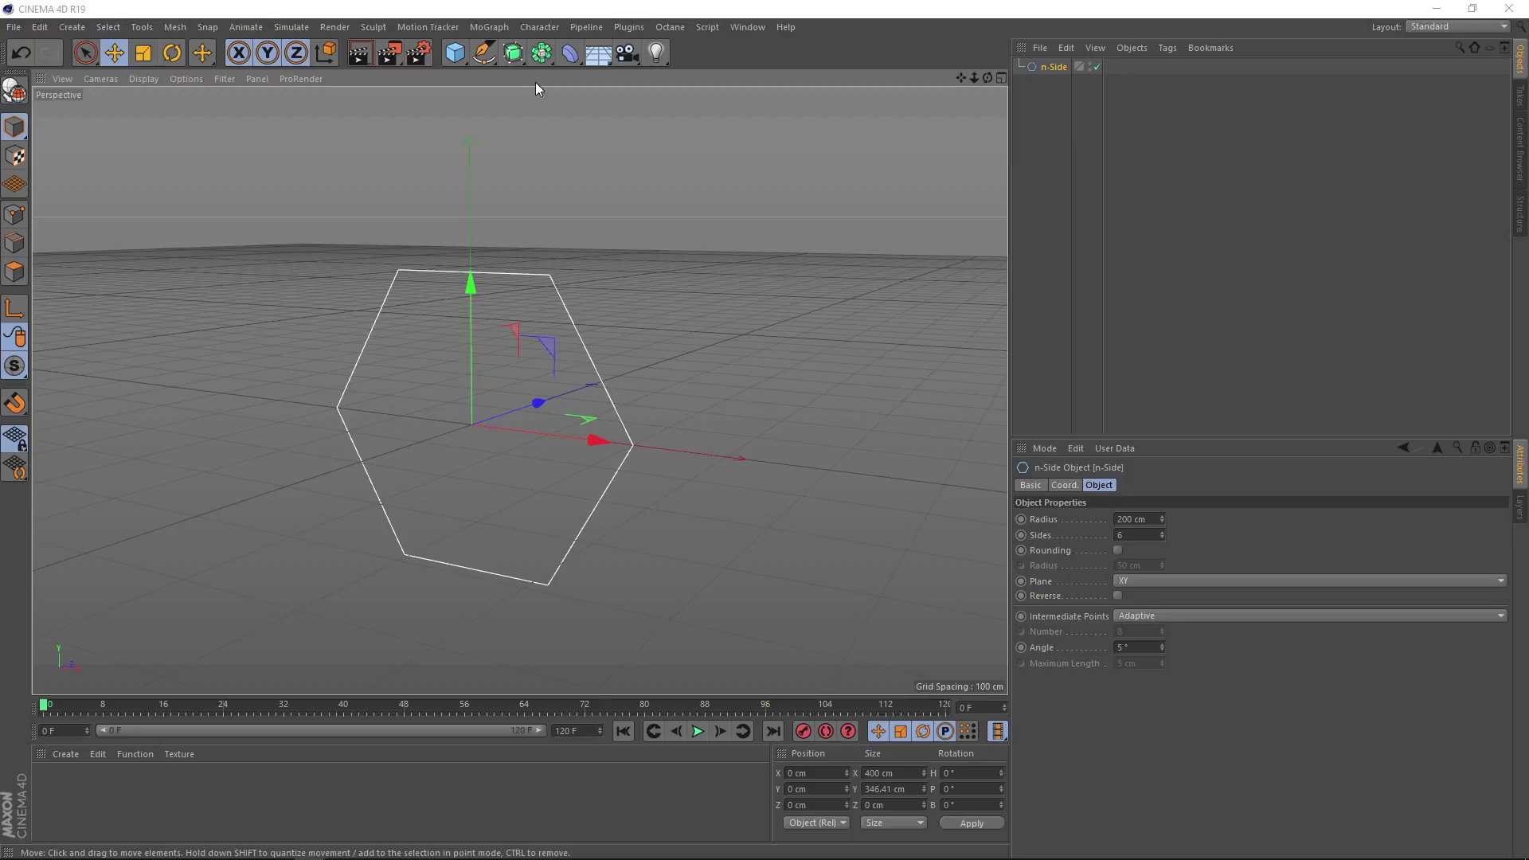
- Extrude the hexagon spline with a Z movement of 1000 cm
click(516, 54)
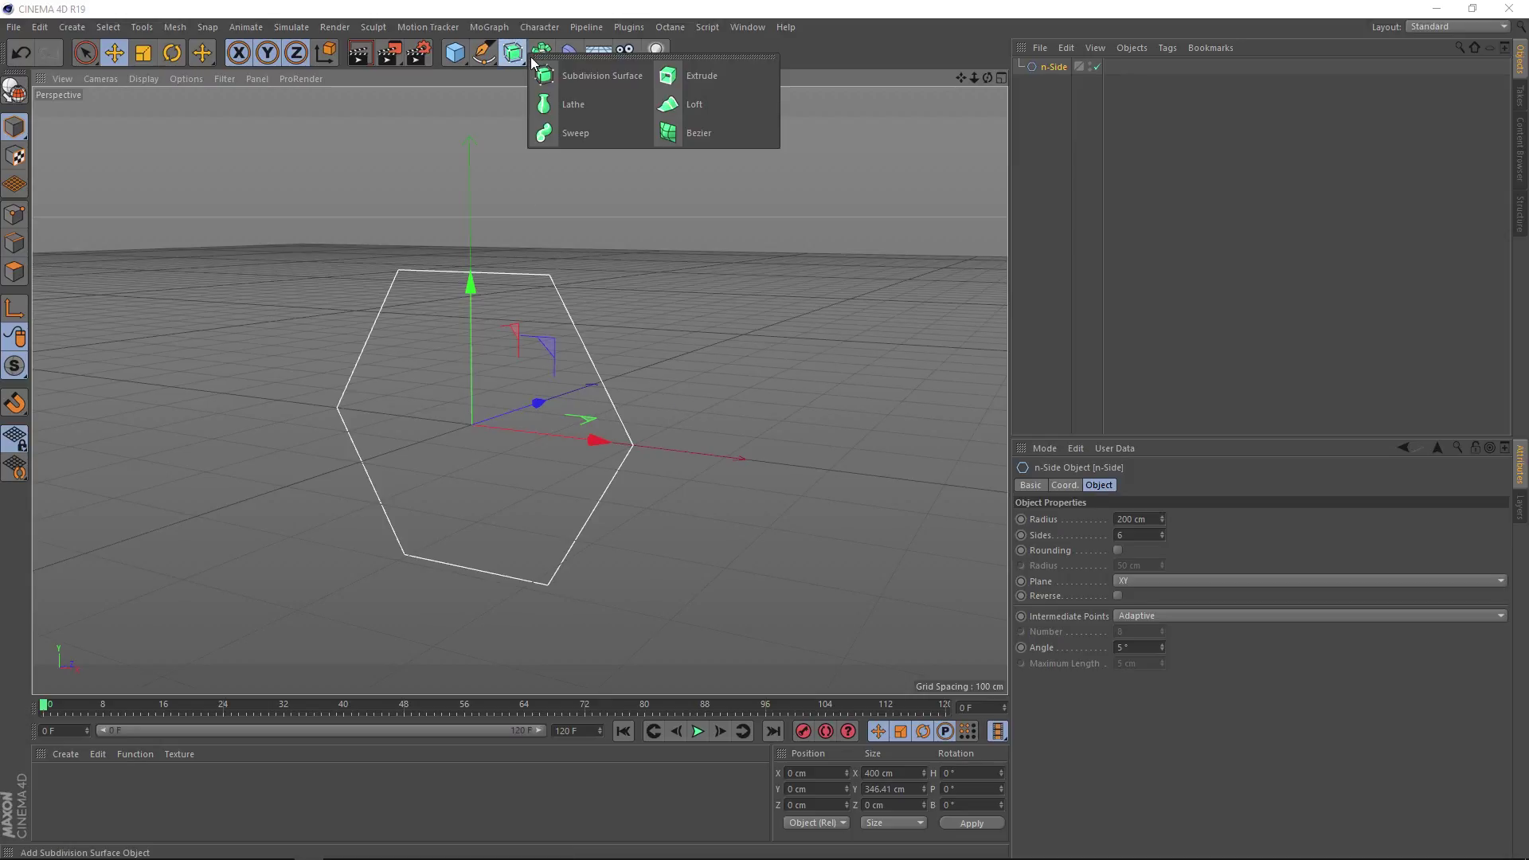
alt+click(716, 73)
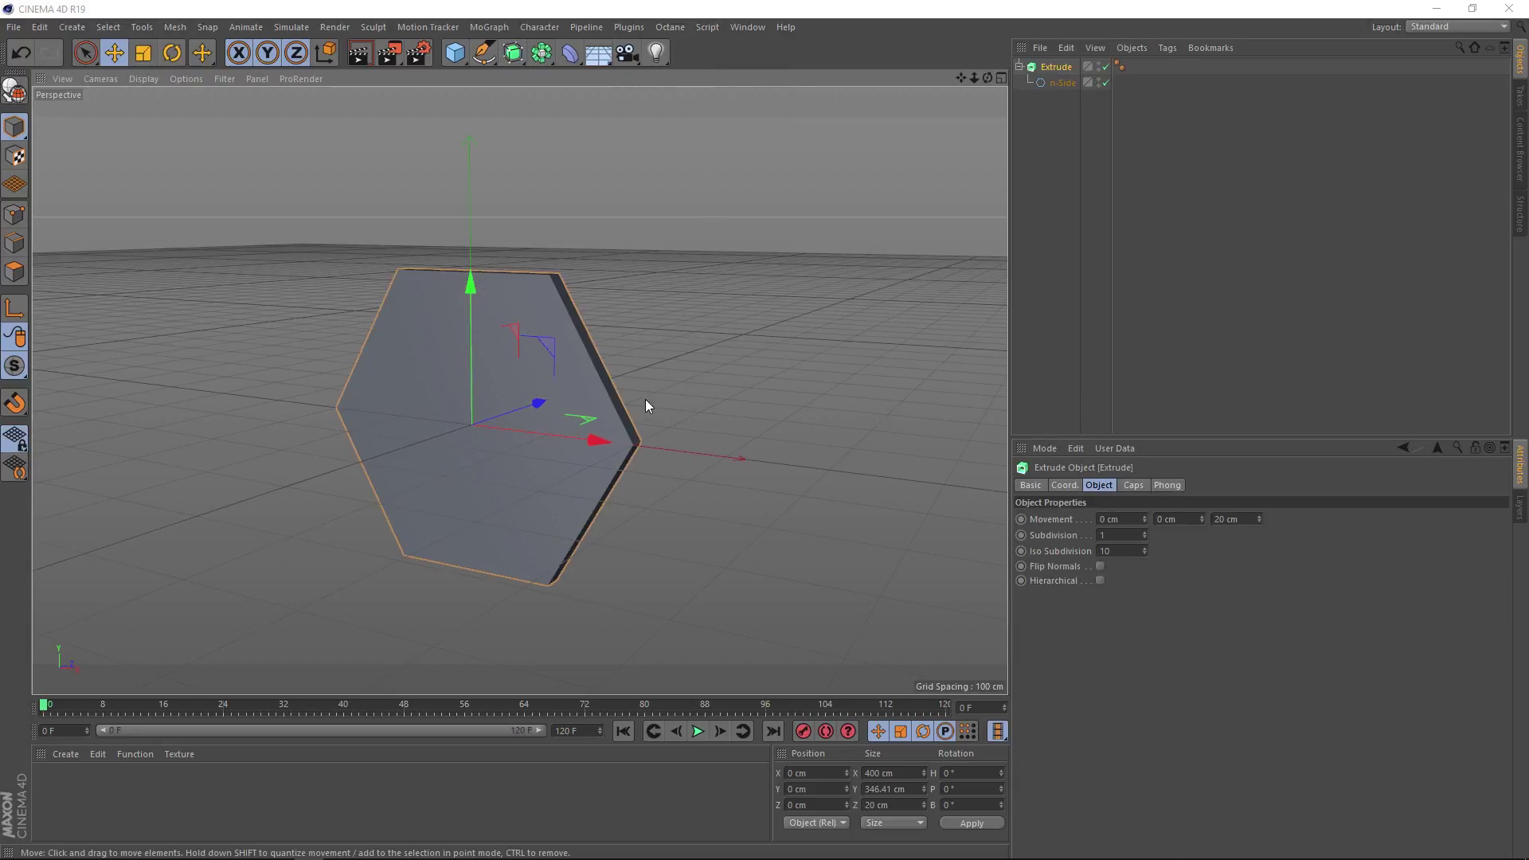
alt+drag(619, 428, 595, 443)
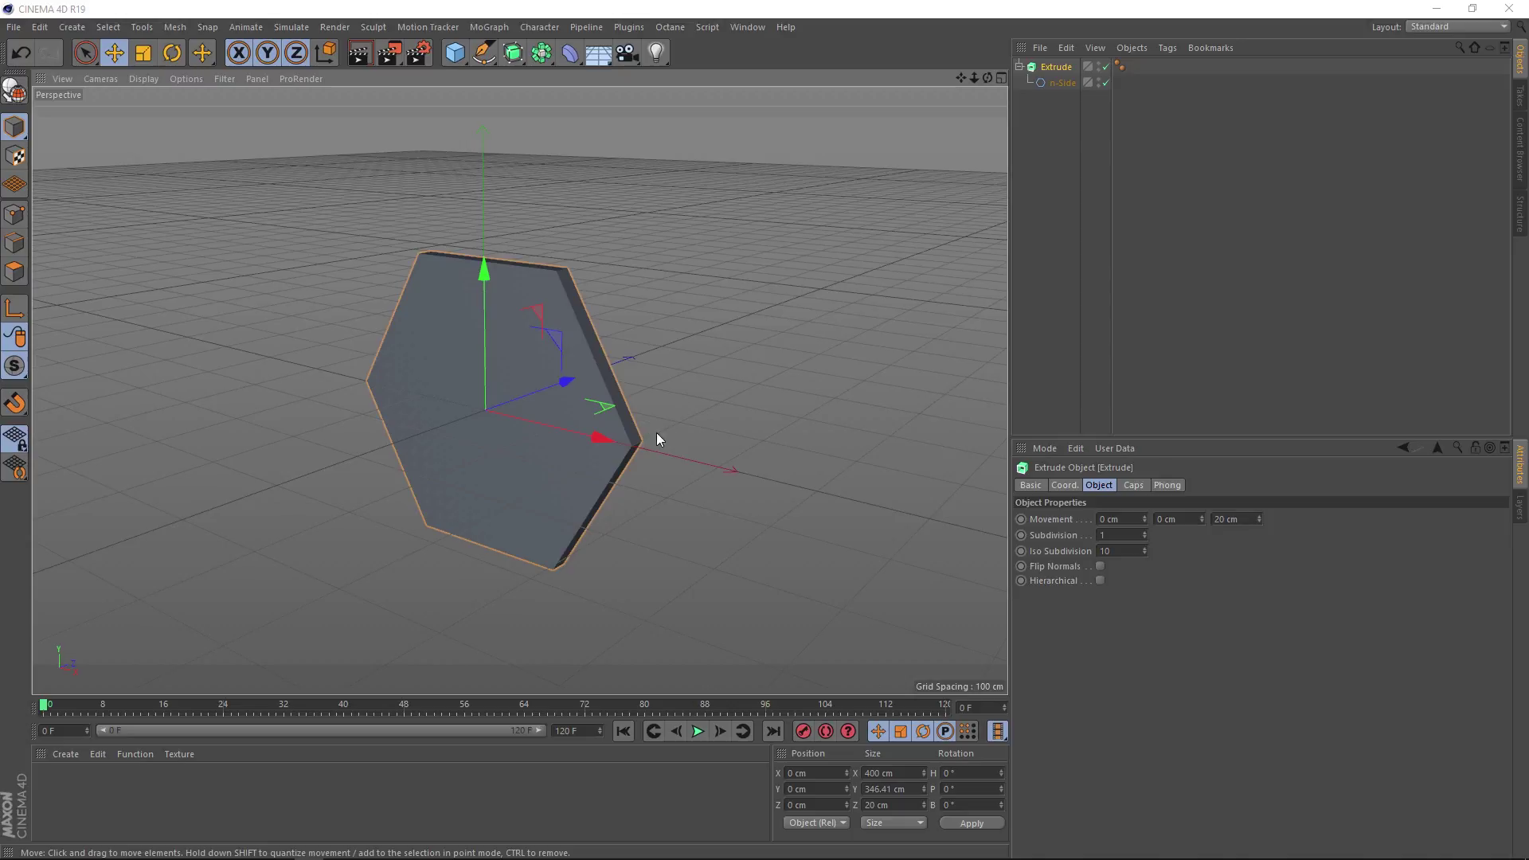
double_click(1226, 519)
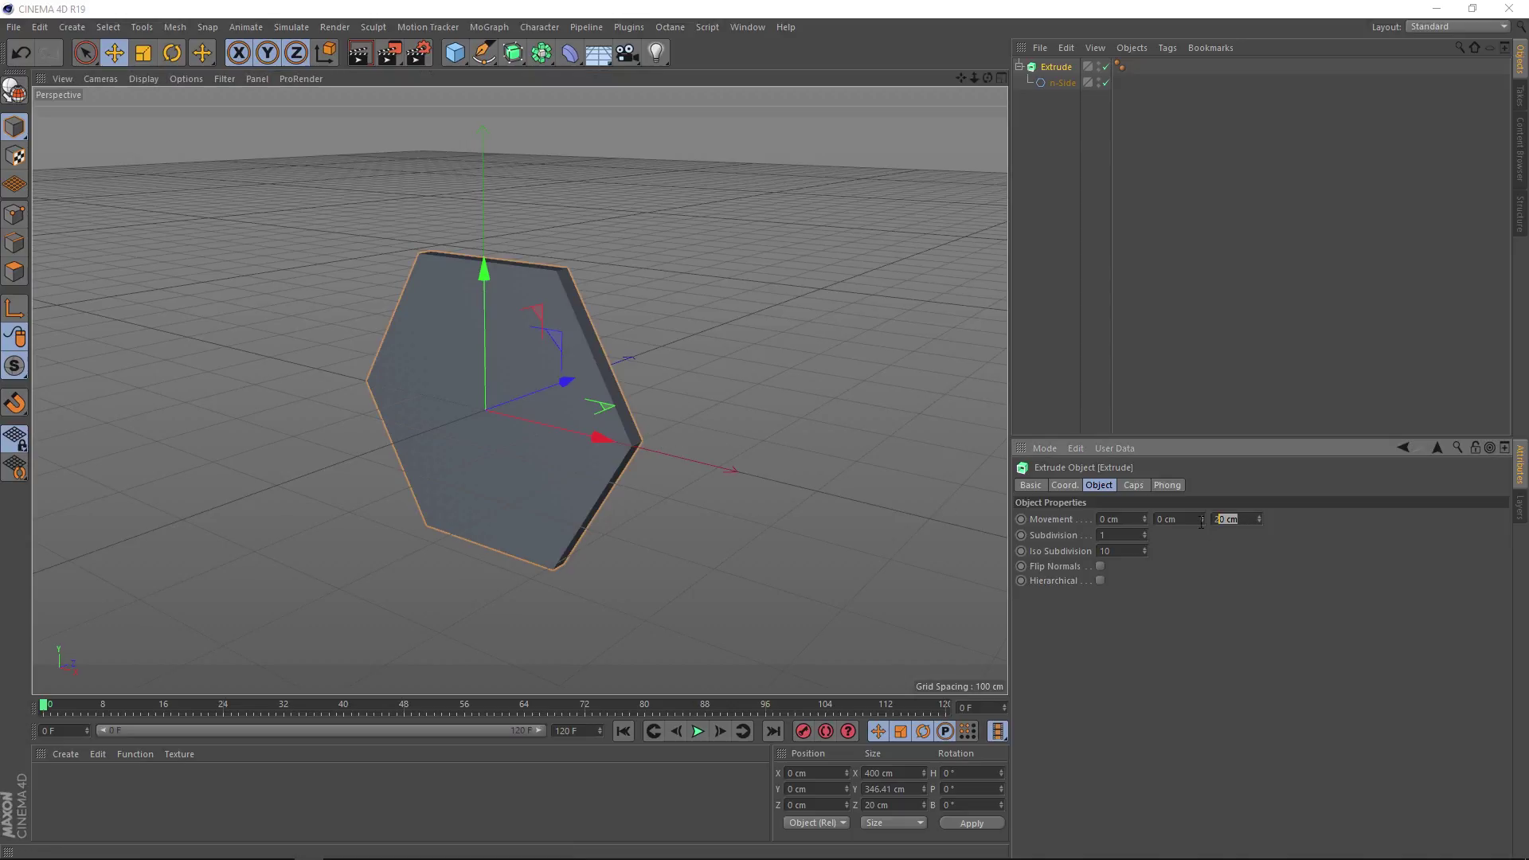
text(1000)
key(Return)
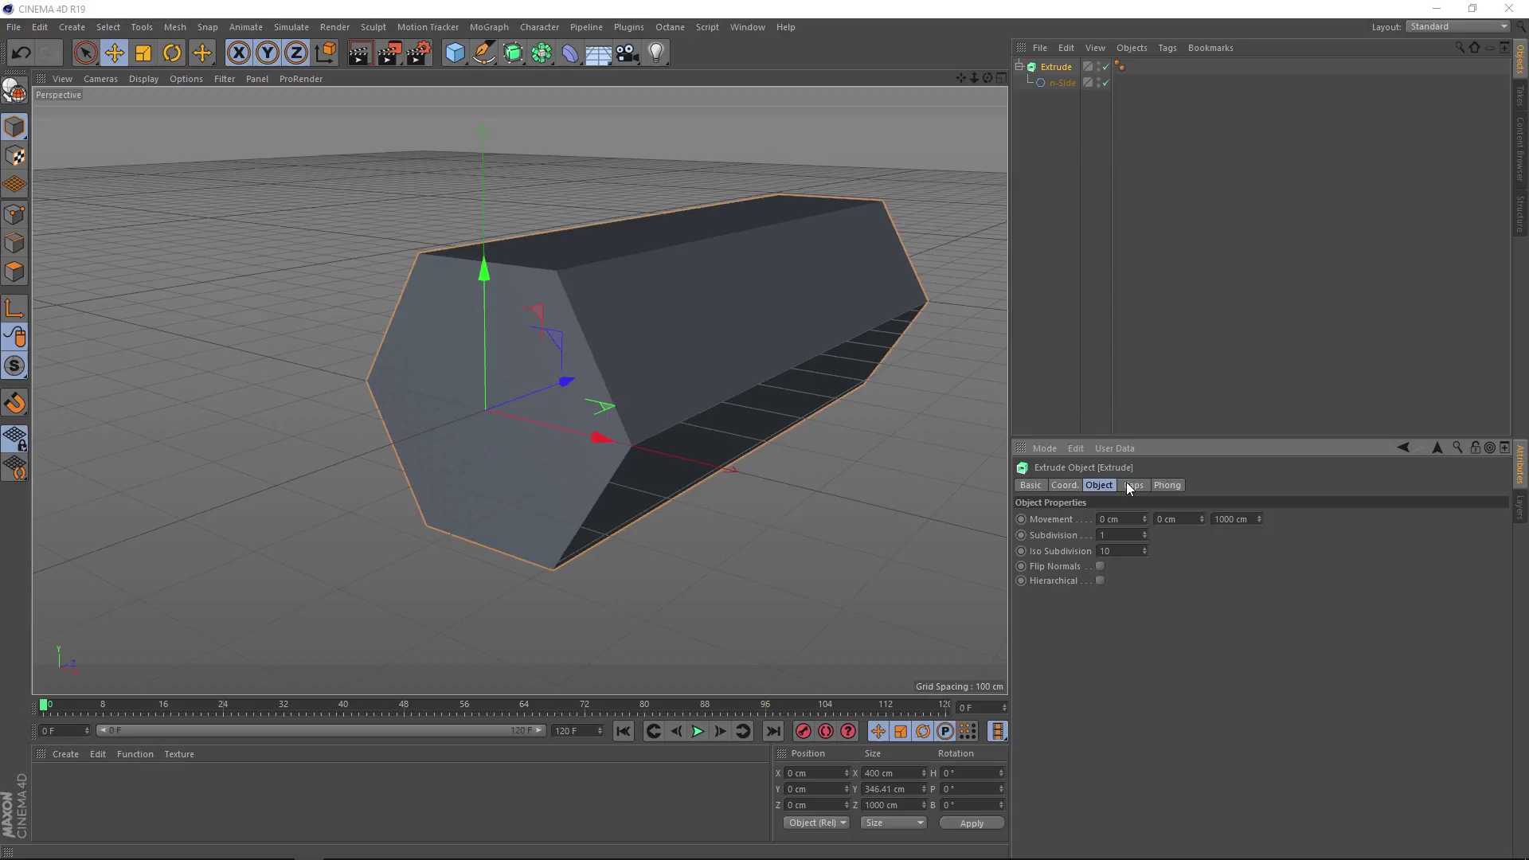
- Set both the Start and End caps of the Extrude to Fillet Cap
click(1130, 486)
click(1169, 516)
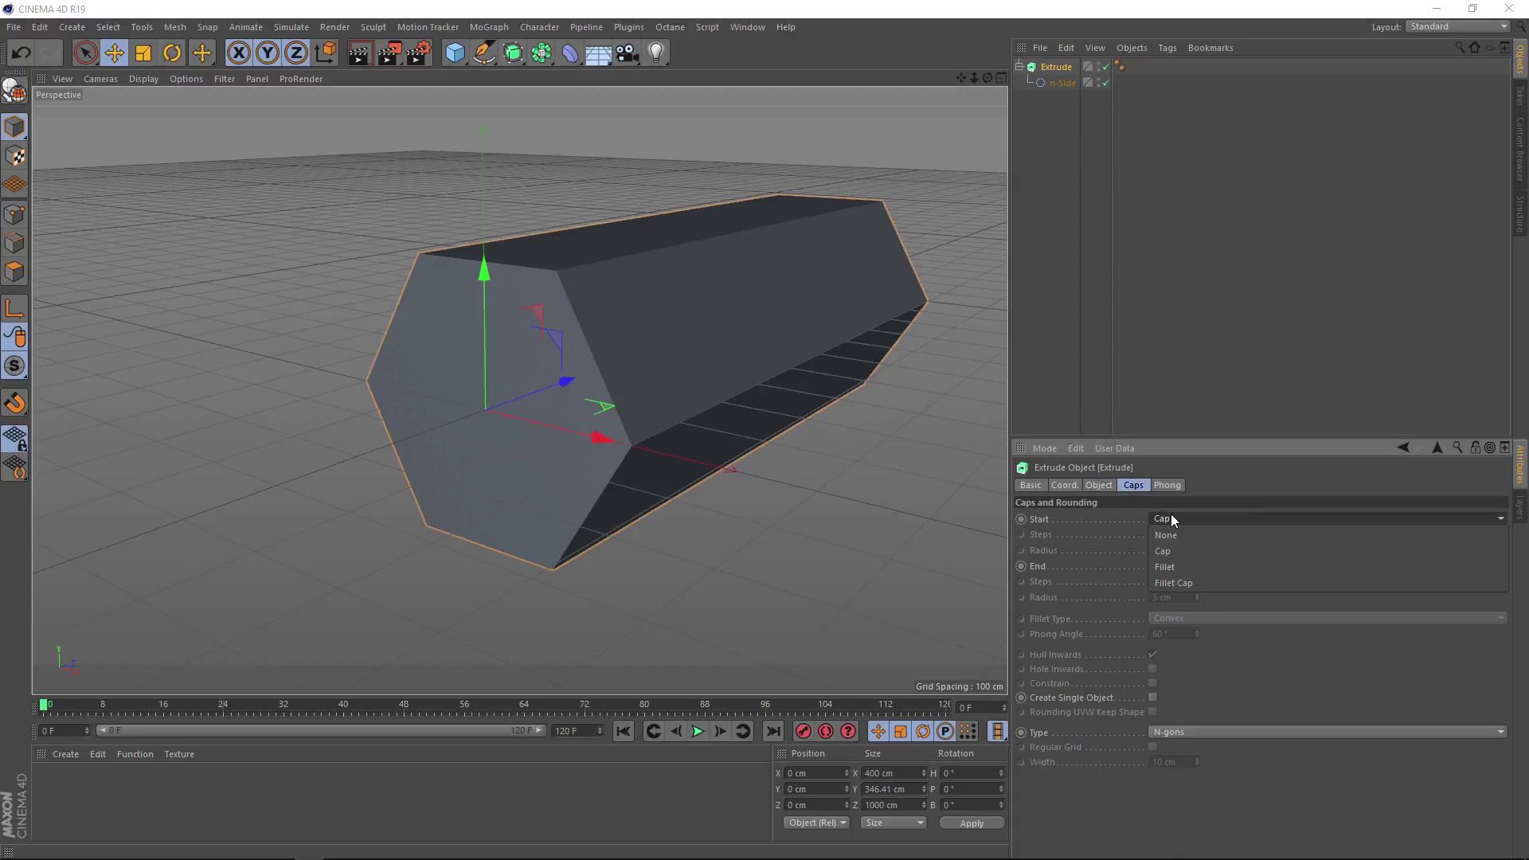
click(1171, 585)
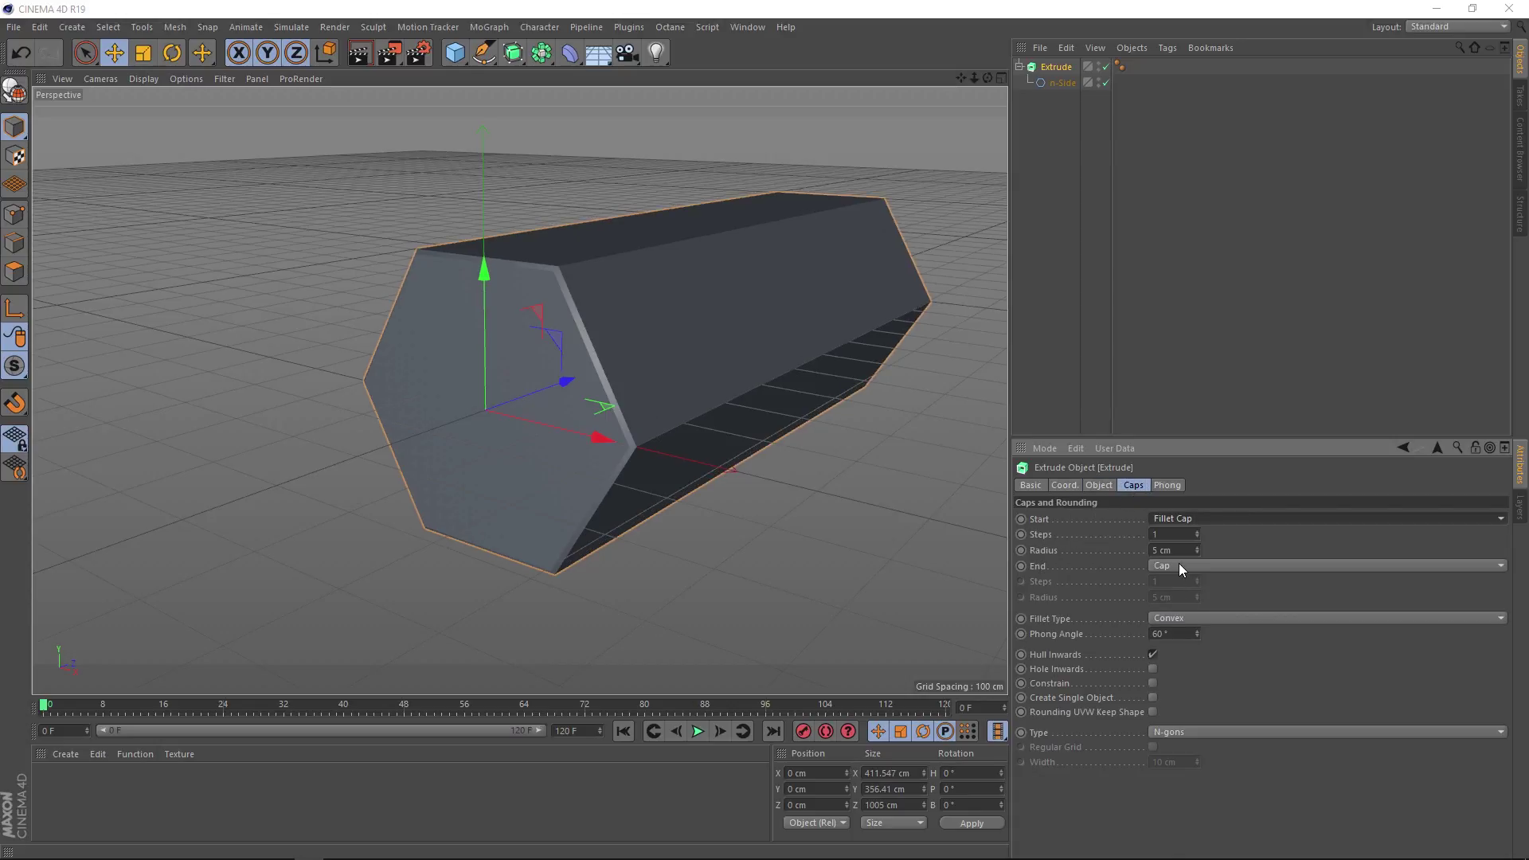
click(1179, 562)
click(1174, 629)
- Give both fillet caps 2 steps and an 8 cm radius
click(1157, 534)
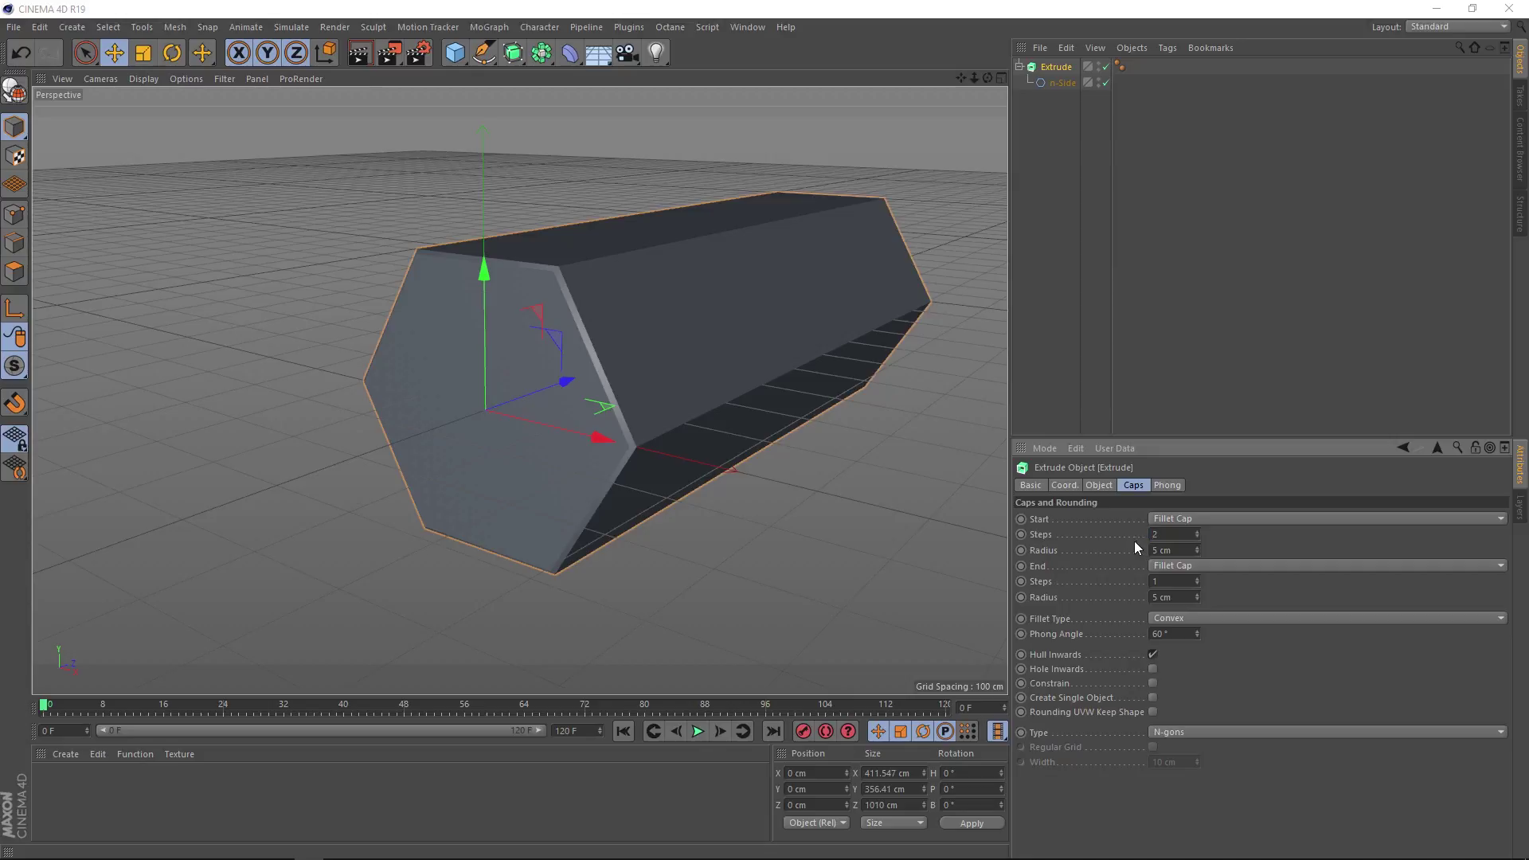
key(Tab)
text(8)
key(Return)
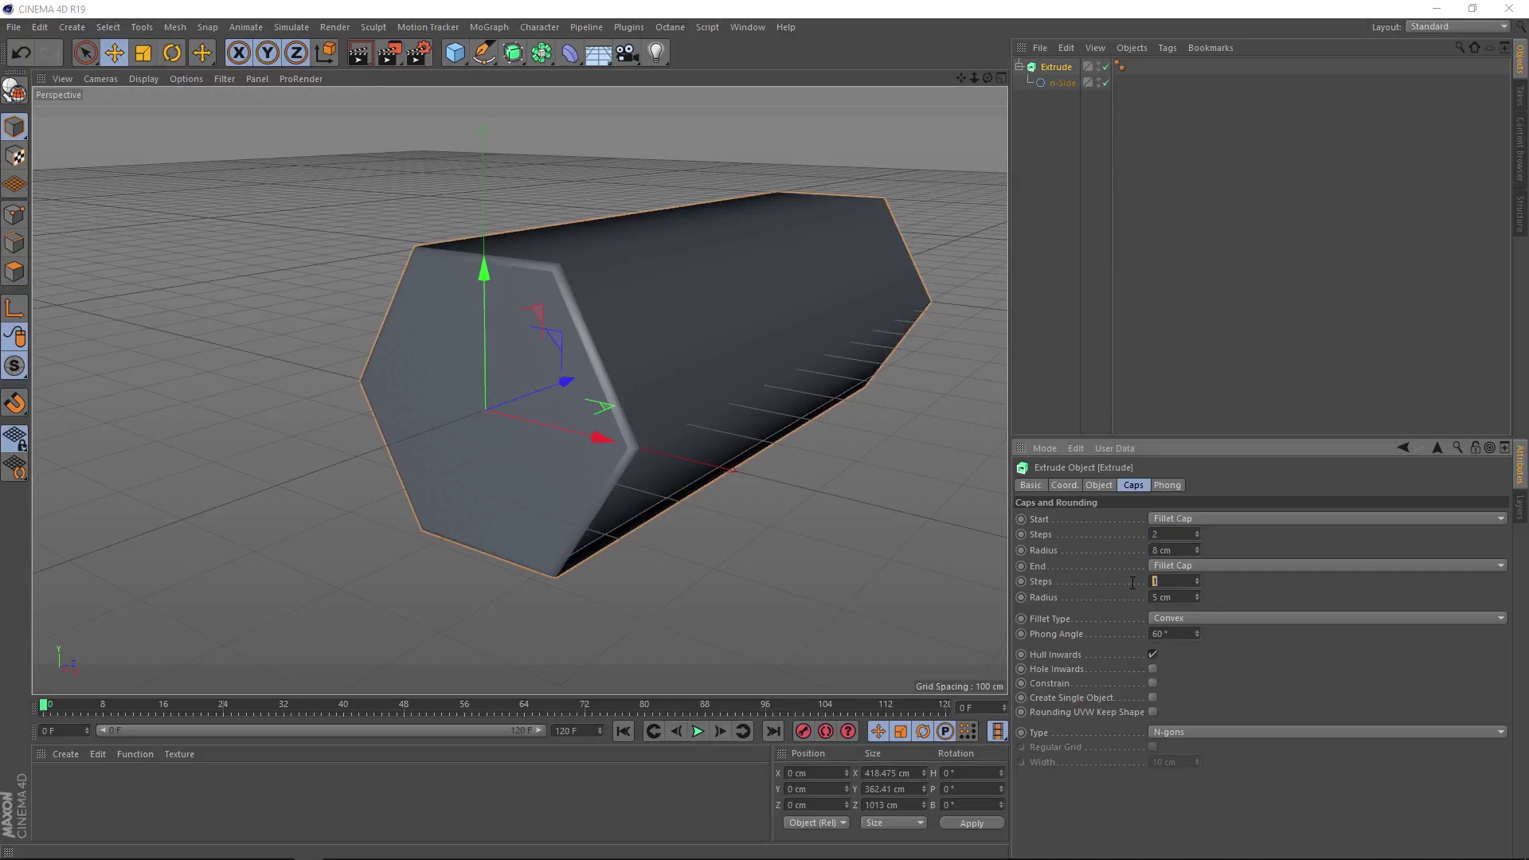
key(Tab)
text(8)
key(Return)
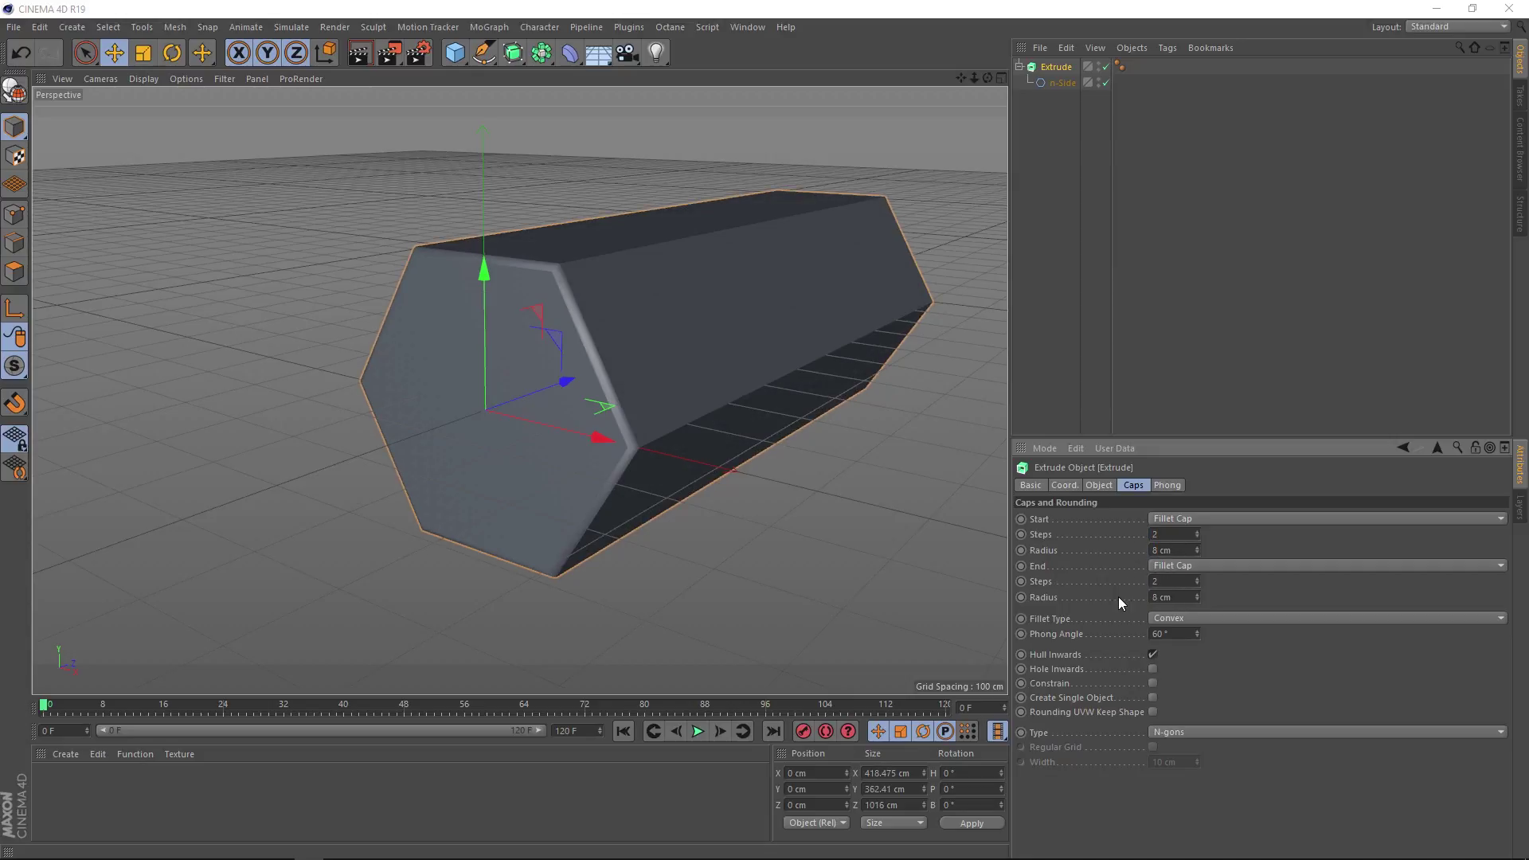
- Enable Constrain so the fillets keep the prism's size, then inspect the rounded ends
click(1152, 683)
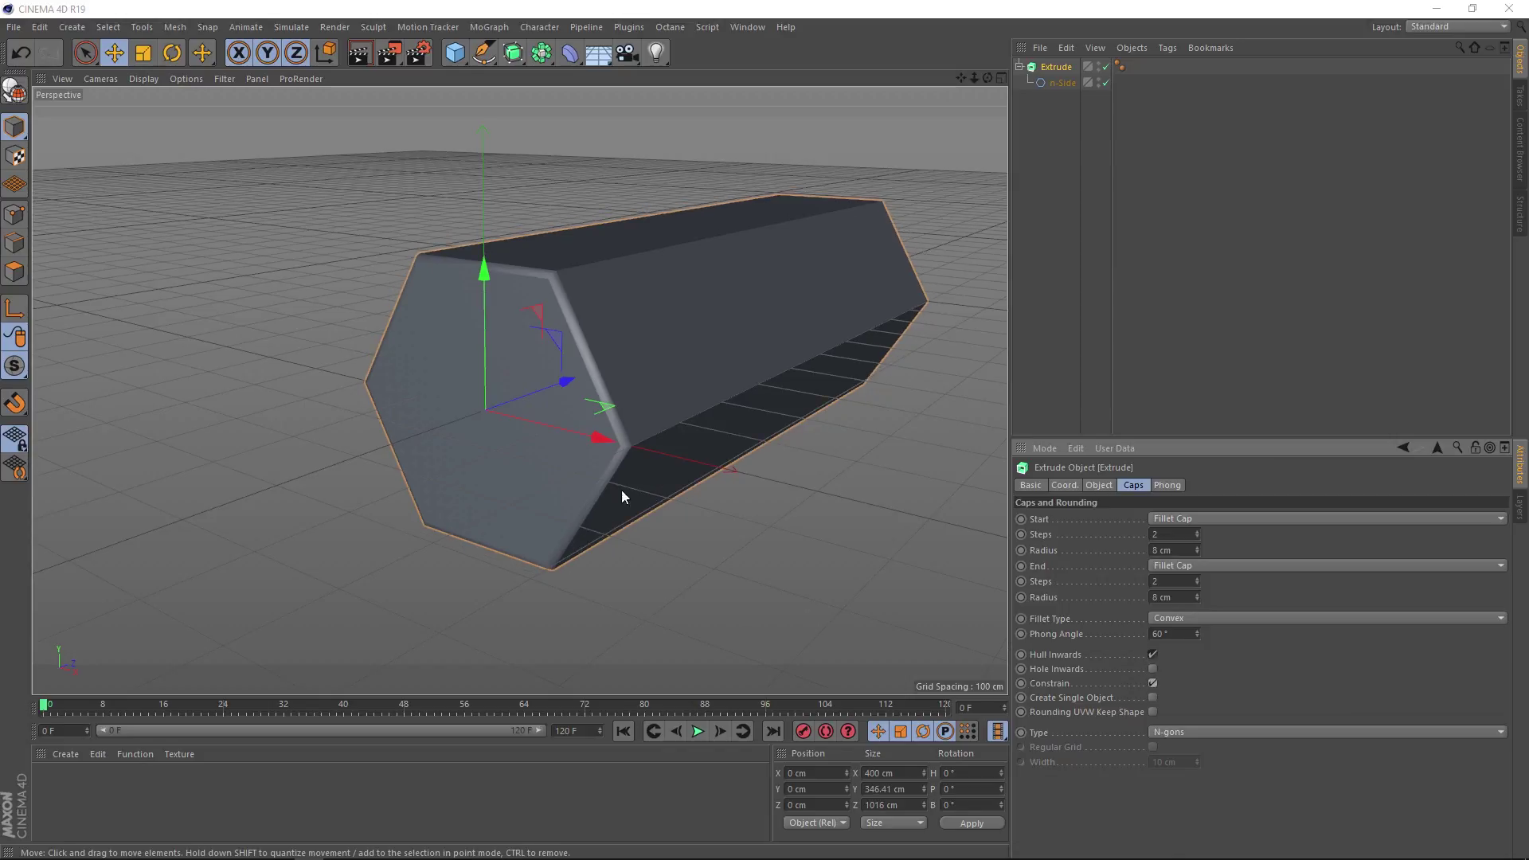
alt+drag(635, 471, 680, 539)
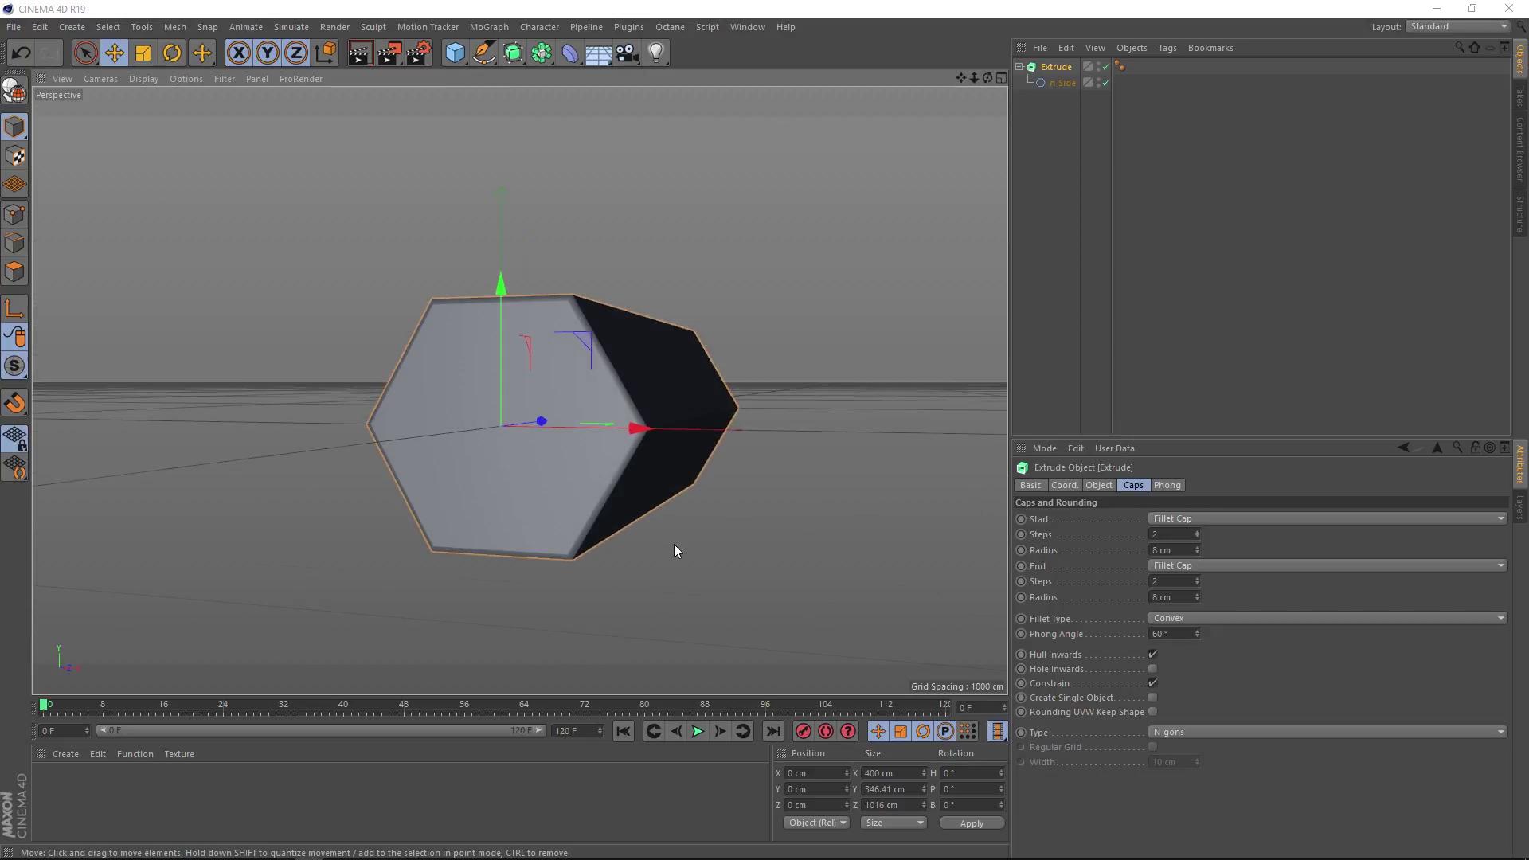
scroll(673, 546, down, 3)
alt+middle_drag(715, 567, 693, 522)
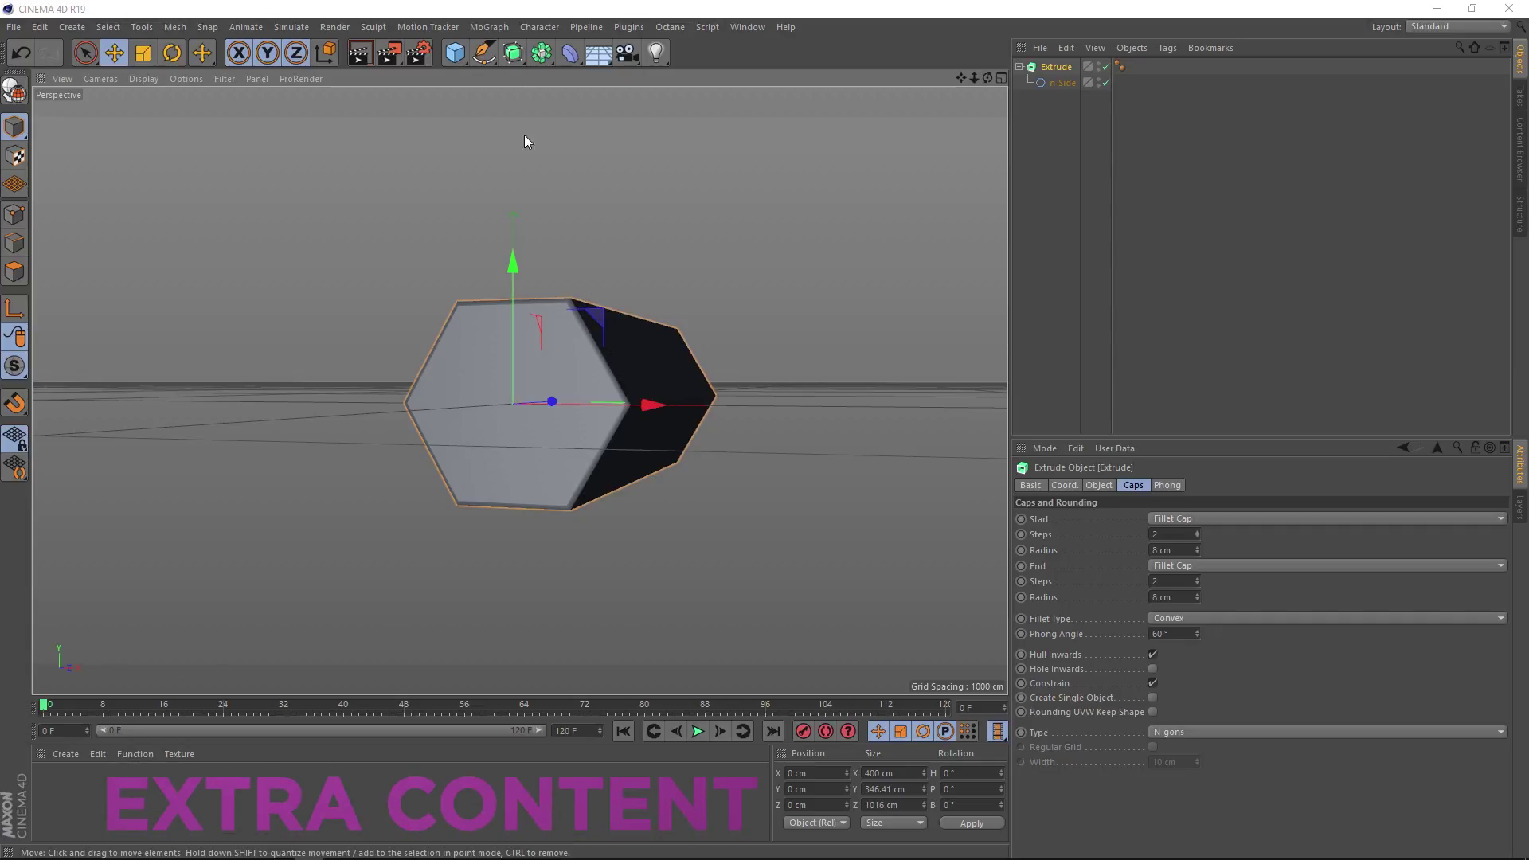
- Put the hexagonal prism inside a Cloner set to Honeycomb Array
click(490, 28)
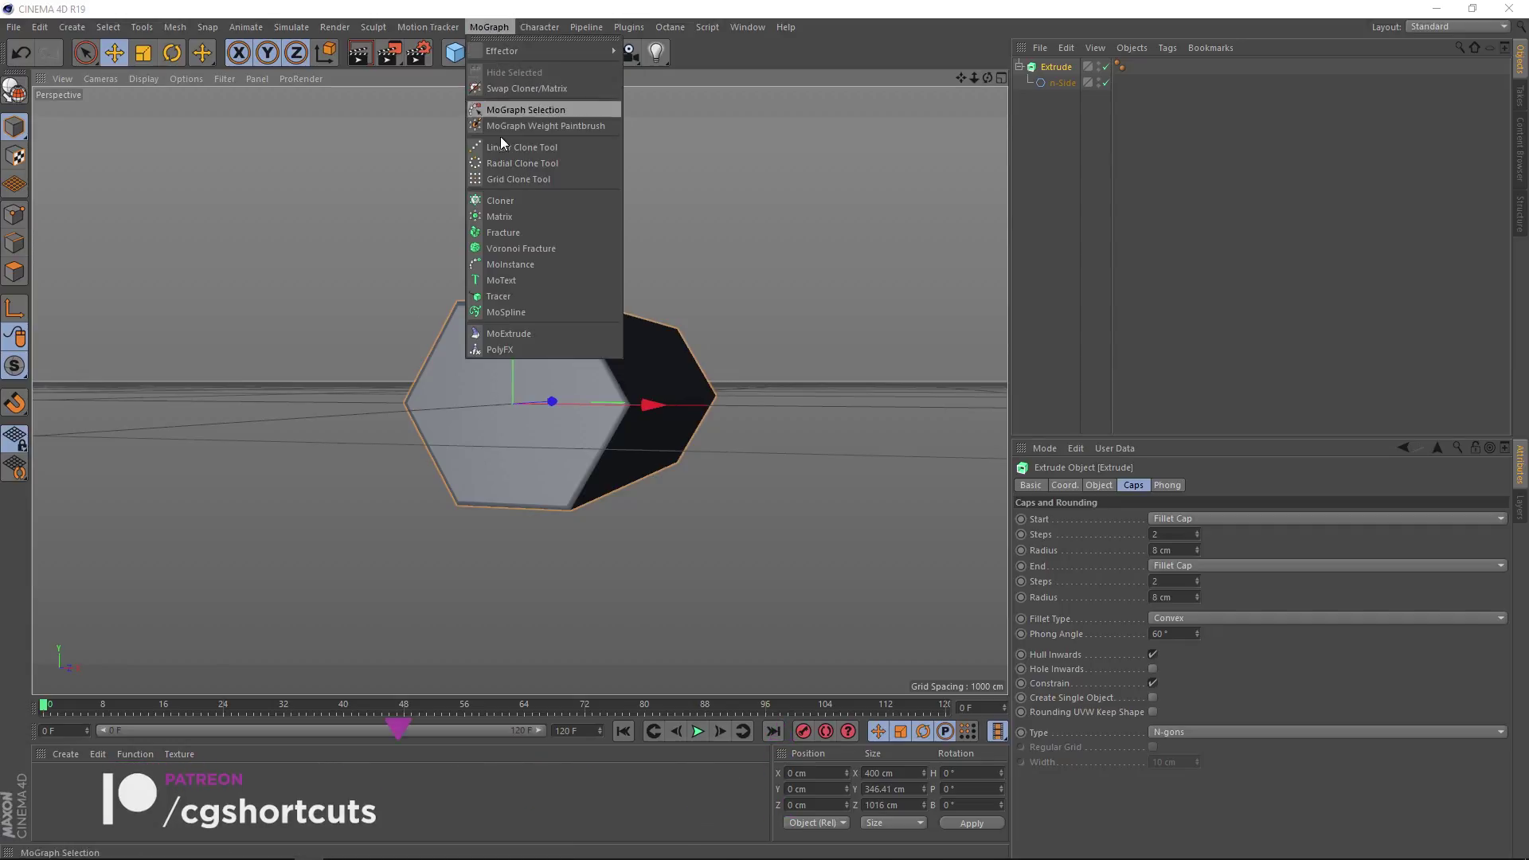
click(500, 200)
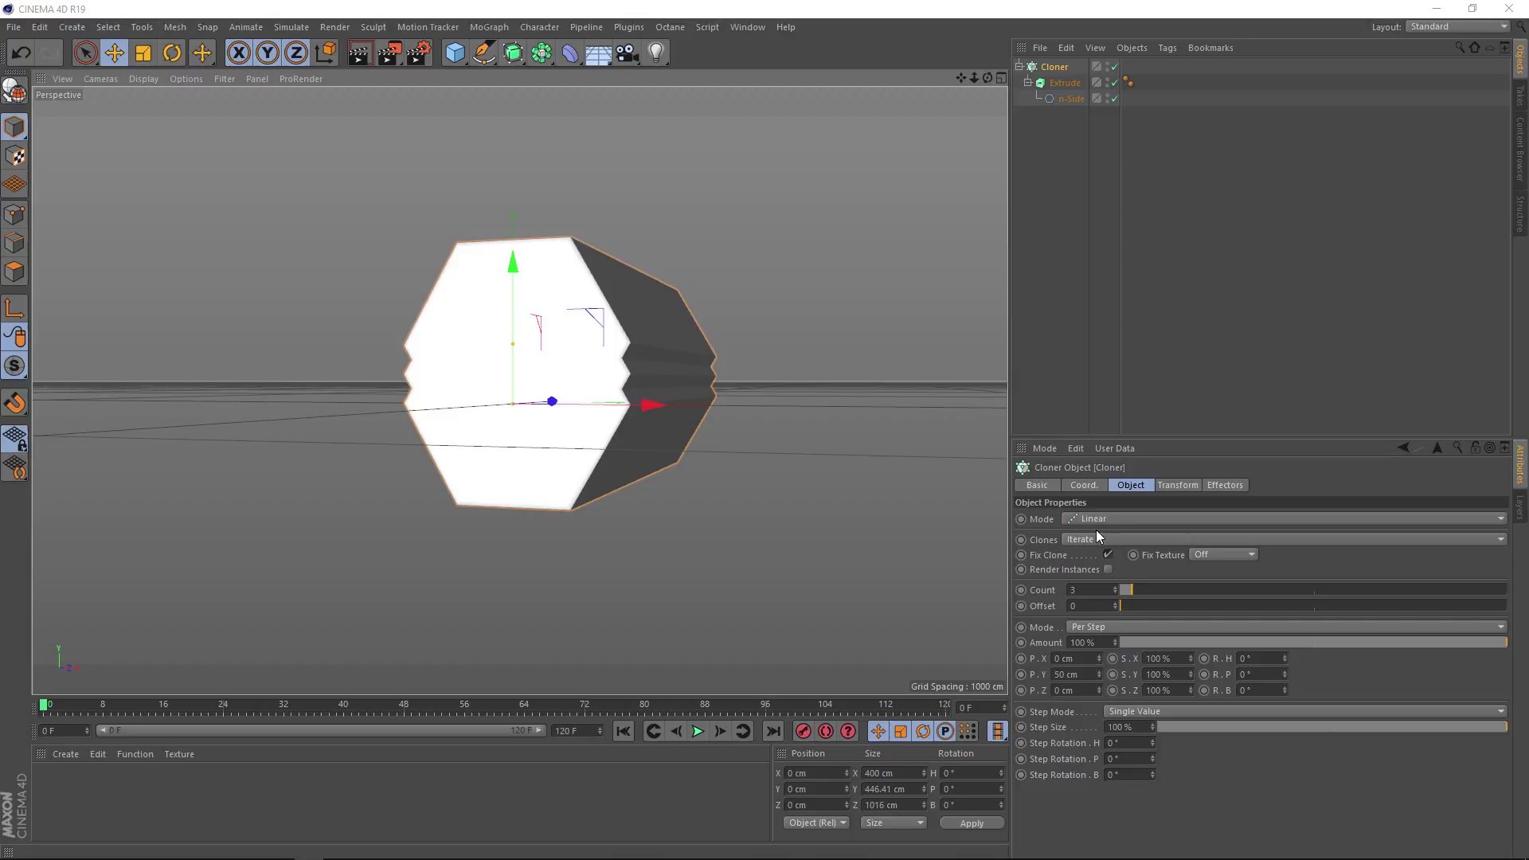
click(1121, 518)
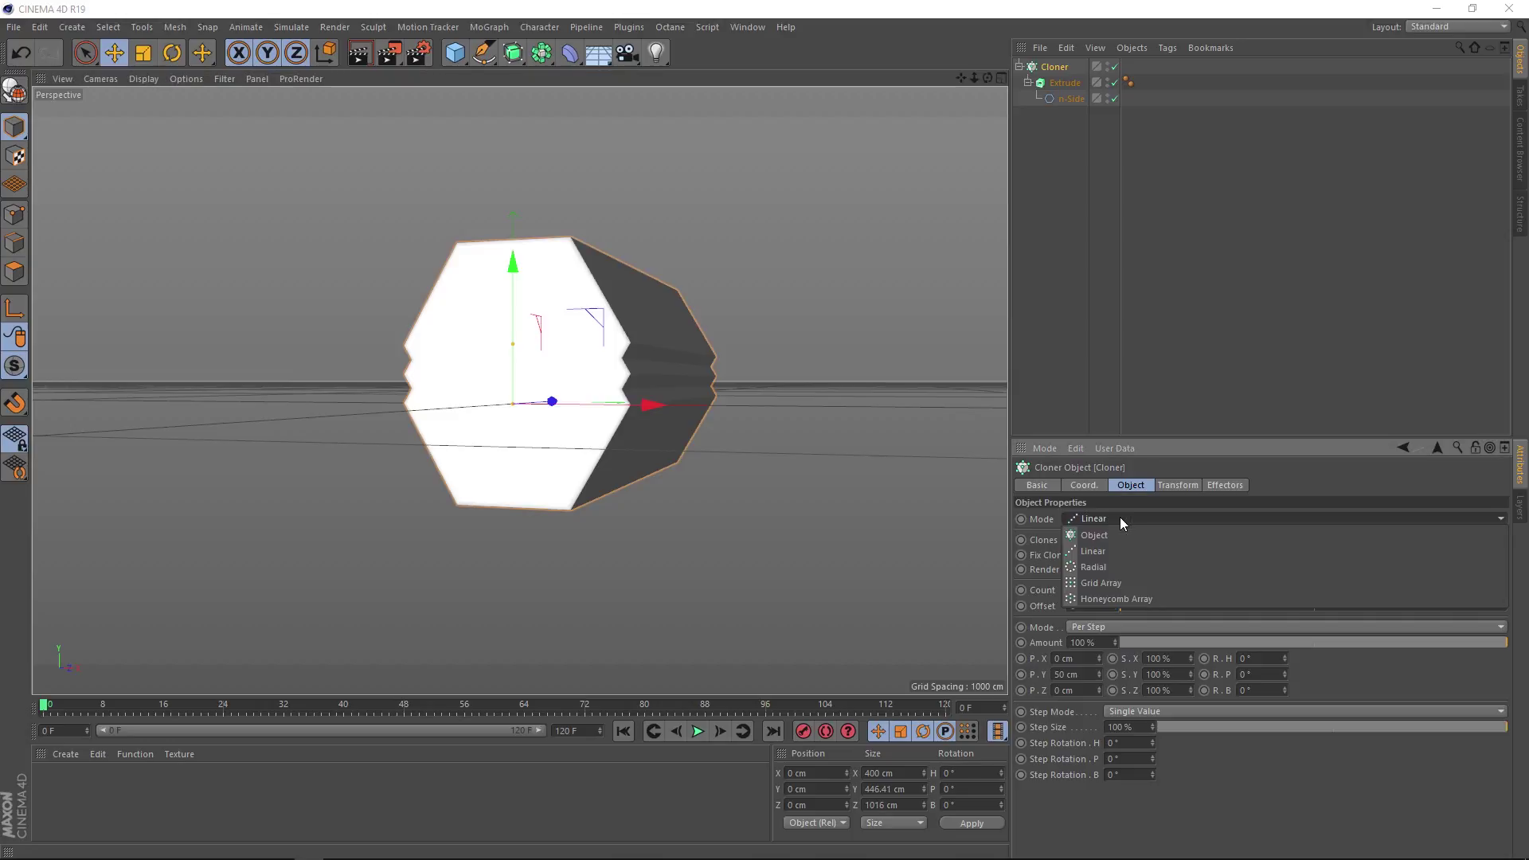
click(1122, 599)
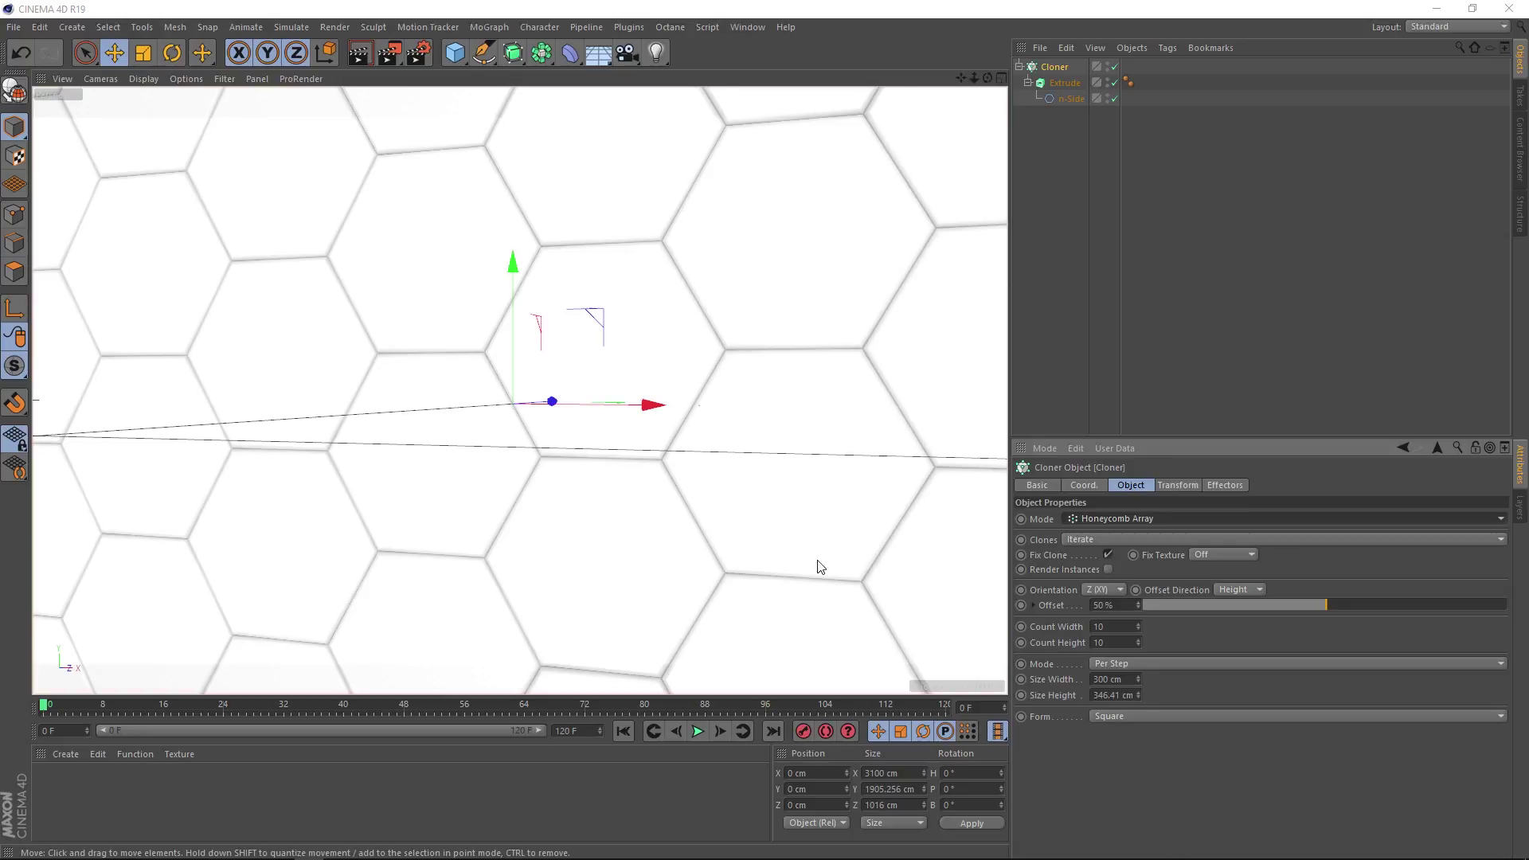
scroll(598, 487, down, 6)
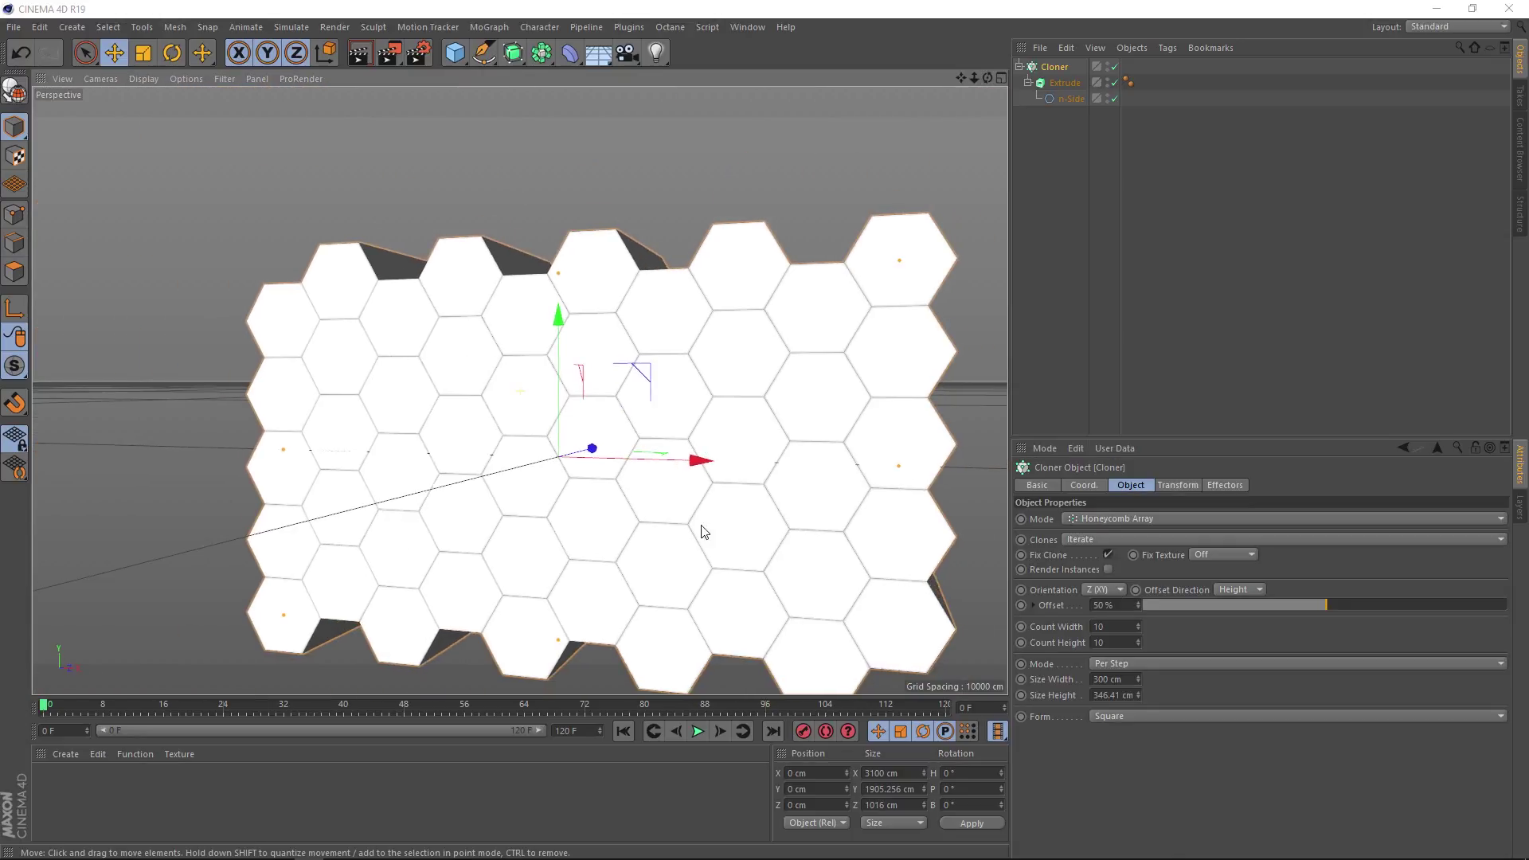
alt+drag(652, 507, 673, 518)
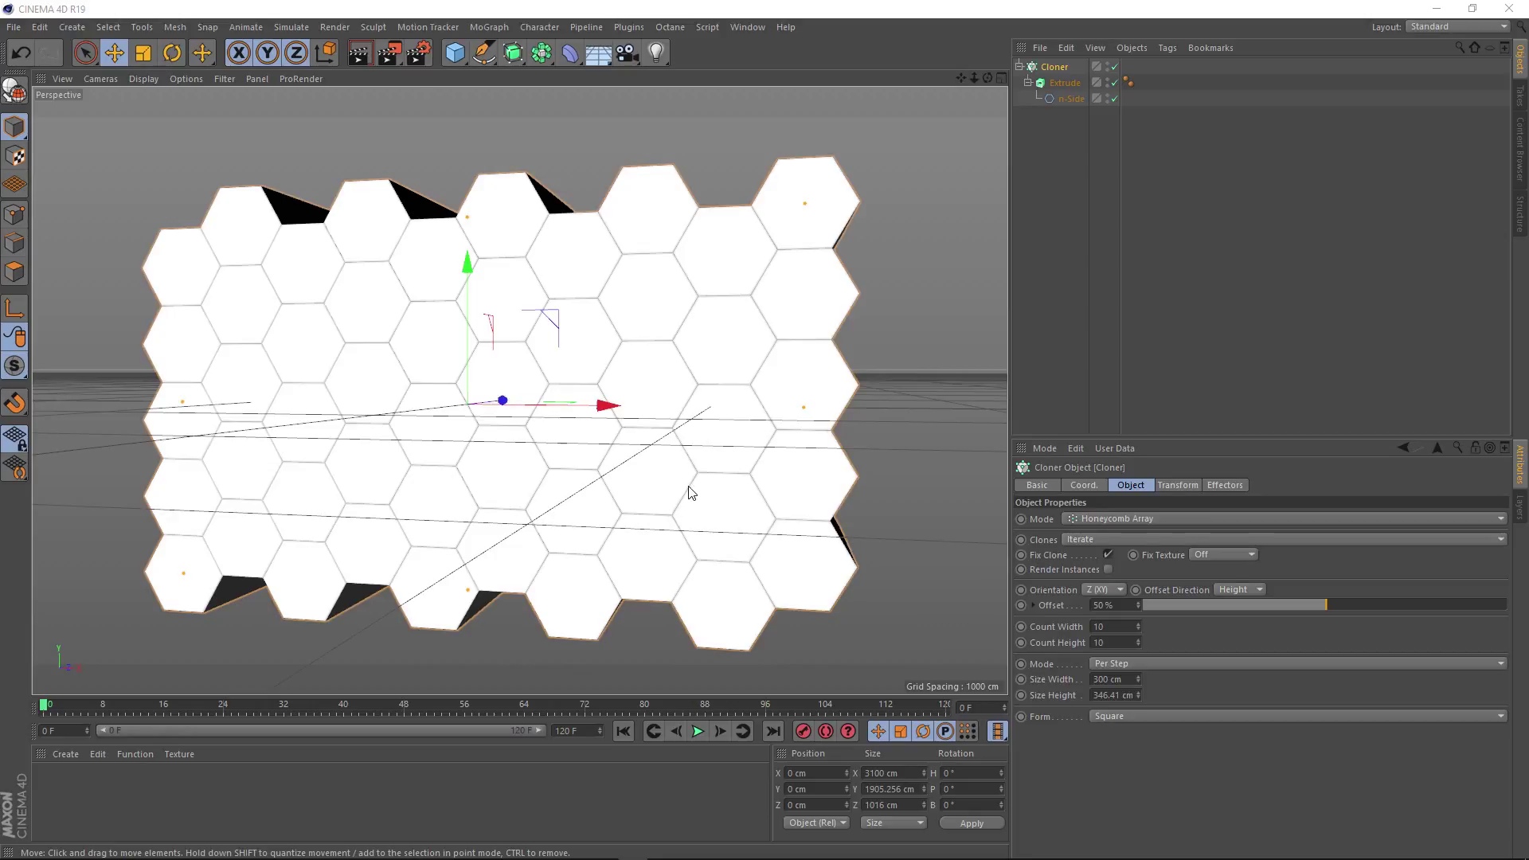
- Set the honeycomb count to 20 across and 22 high
click(1097, 625)
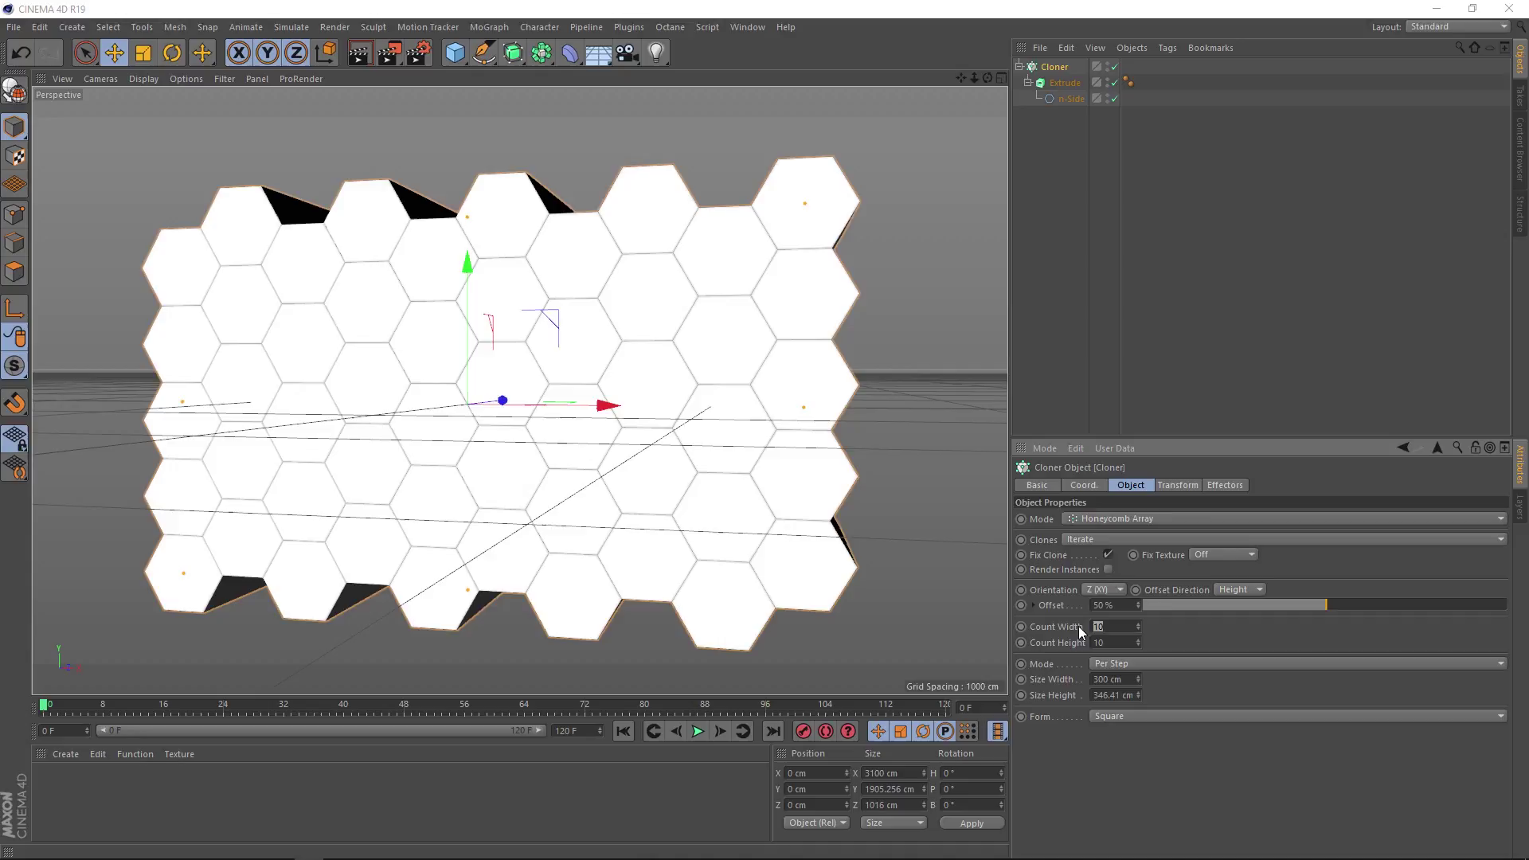
text(20)
key(Tab)
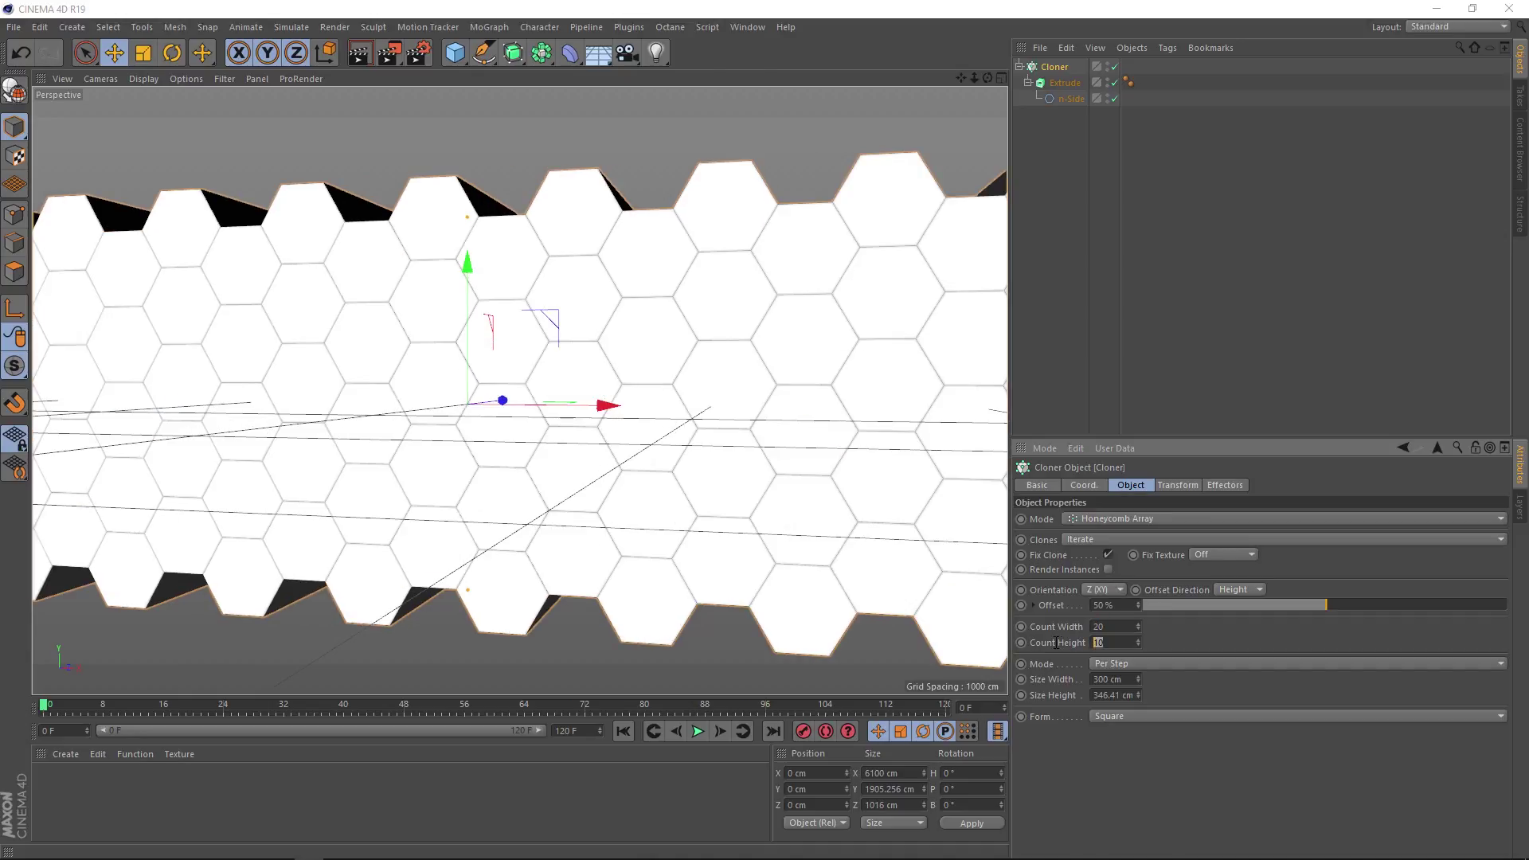
text(22)
key(Return)
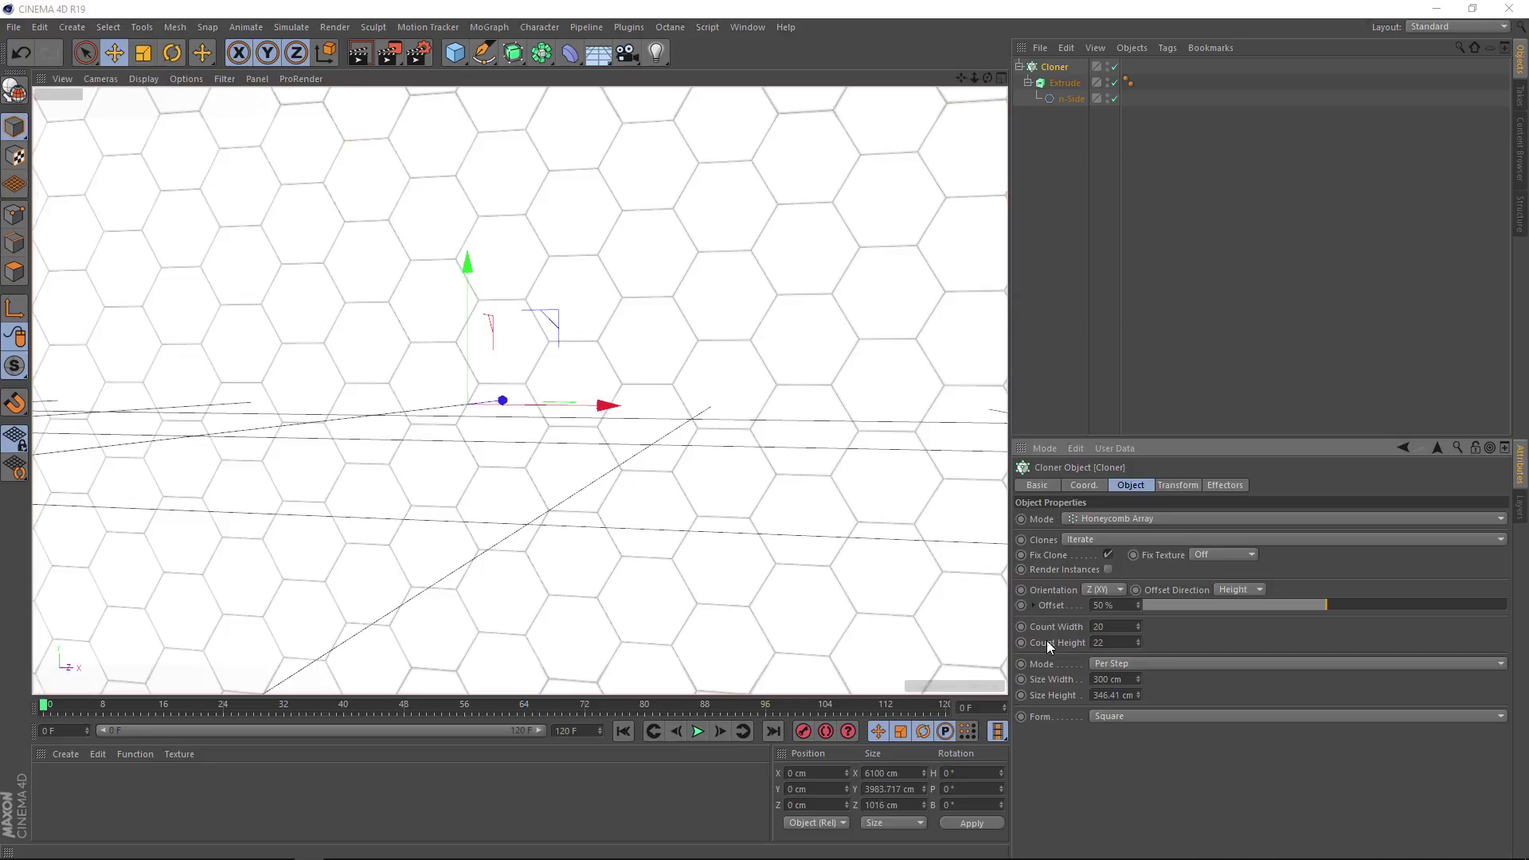
alt+drag(400, 410, 523, 420)
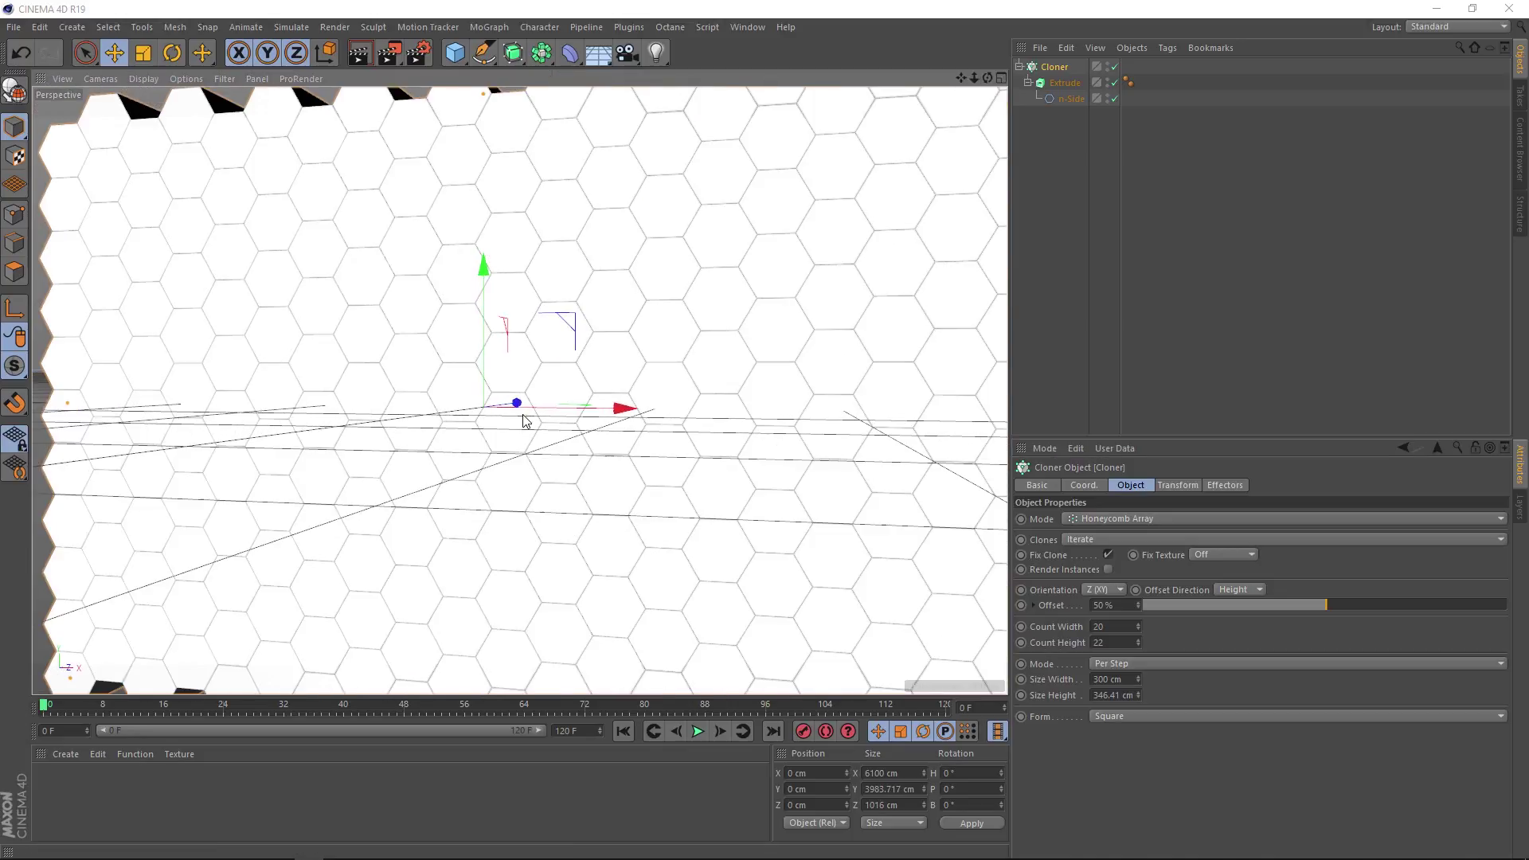
scroll(523, 419, down, 3)
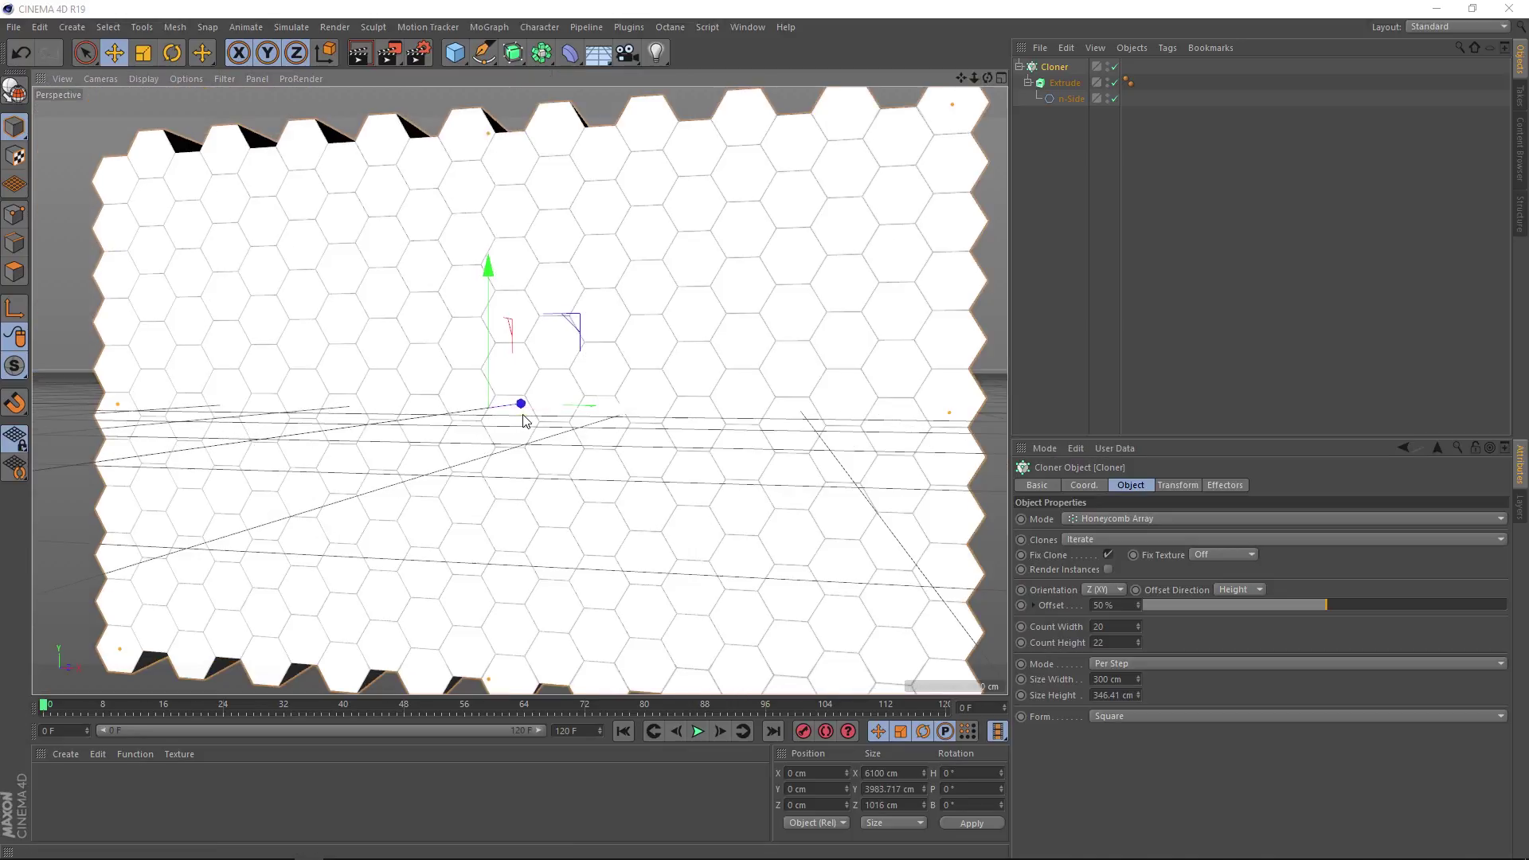
drag(626, 56, 657, 77)
- Add a camera, look through it, and set its position to 0, 0, 0
click(657, 77)
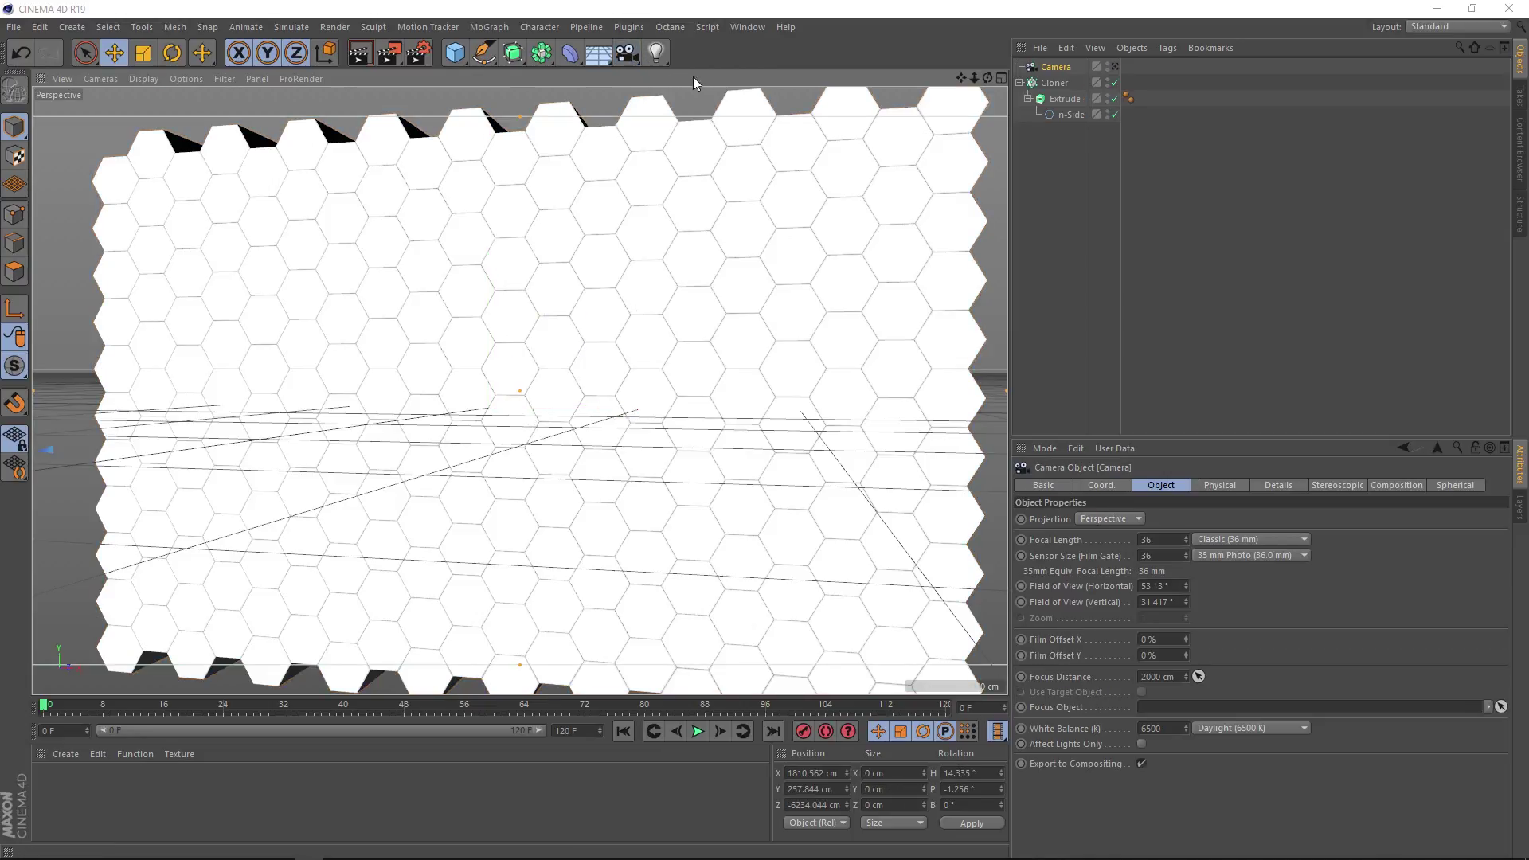
click(1115, 67)
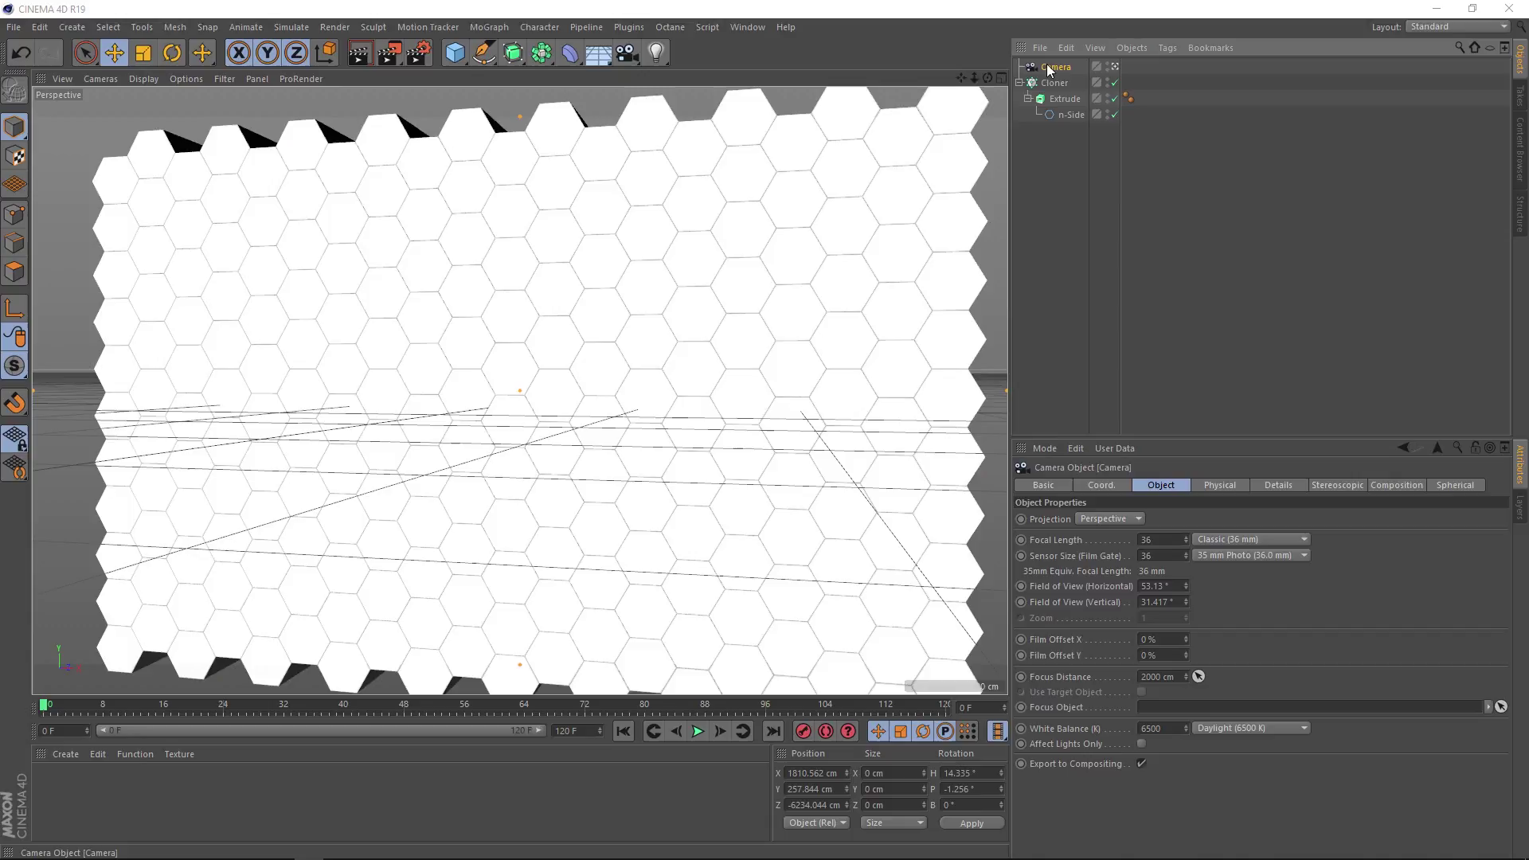
click(1112, 483)
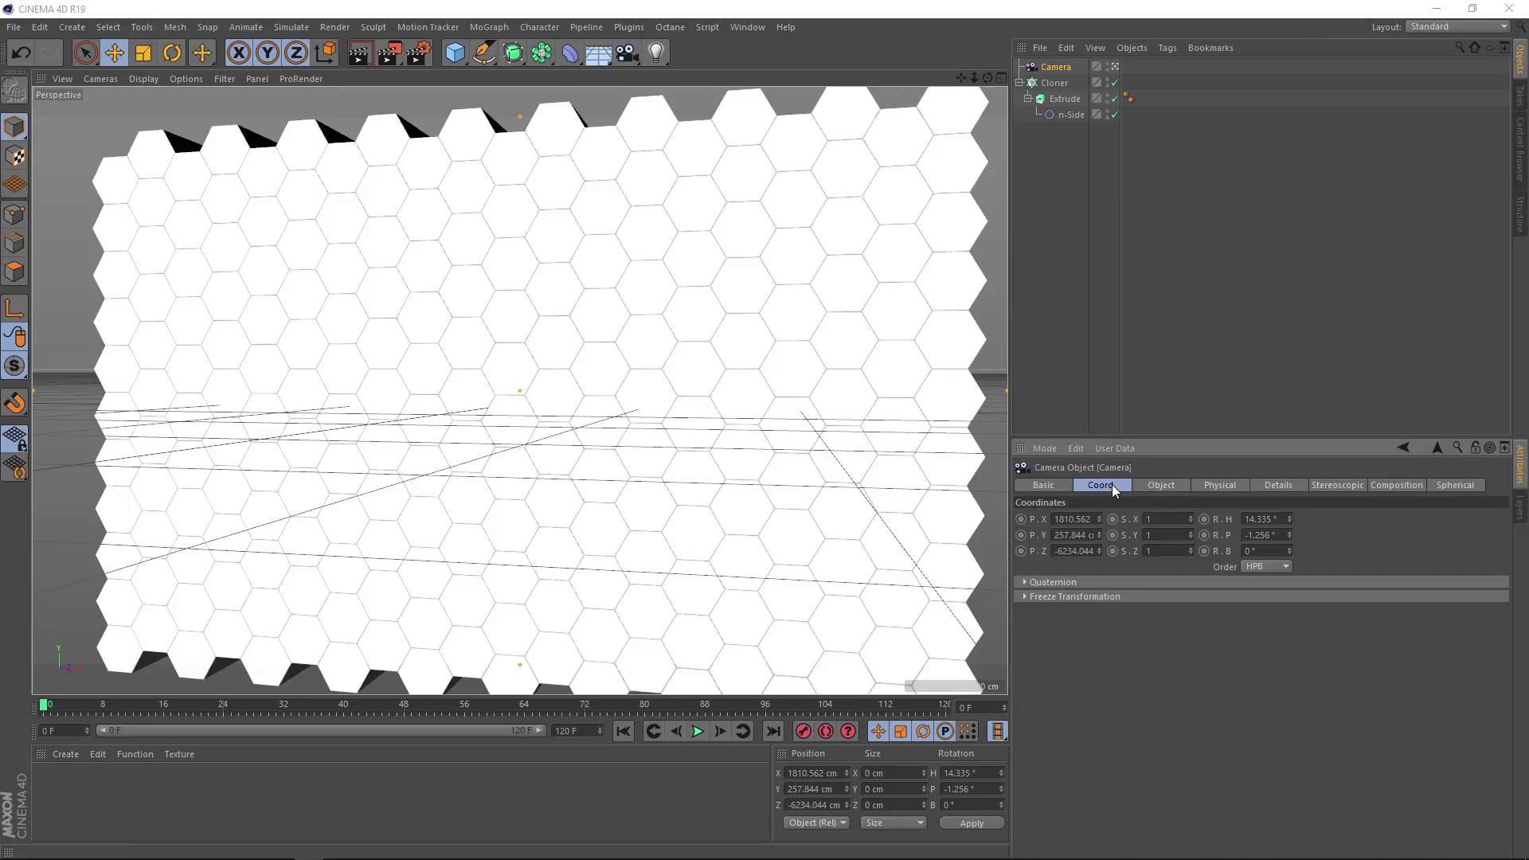
double_click(1075, 519)
text(0)
key(Tab)
text(0)
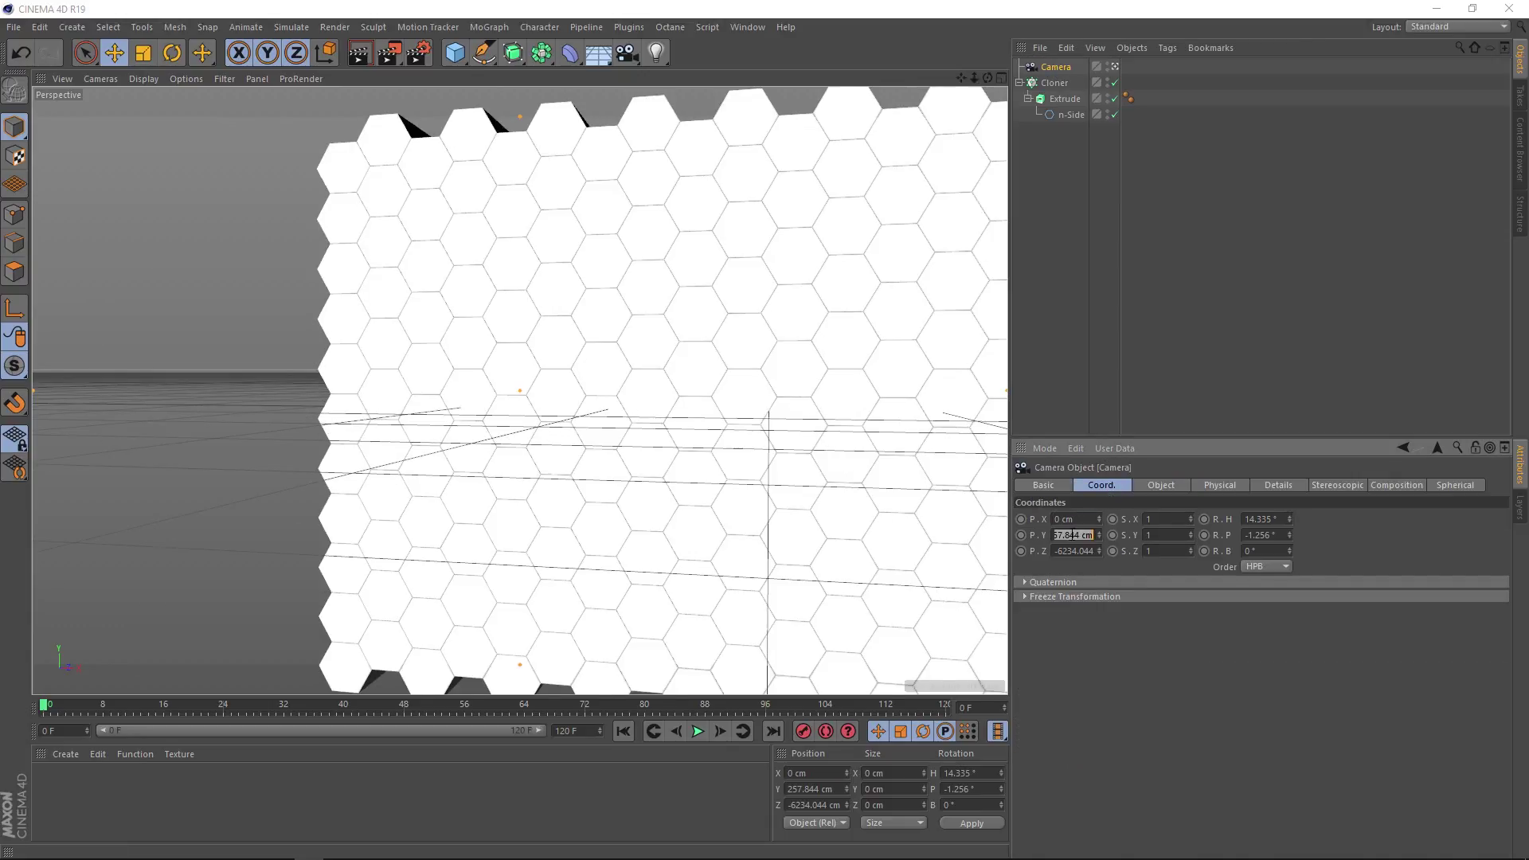
key(Tab)
text(0)
- Zero the camera's heading and pitch, then pull P.Z back to -5787 cm to frame the wall
double_click(1264, 519)
text(0)
key(Tab)
text(0)
key(Return)
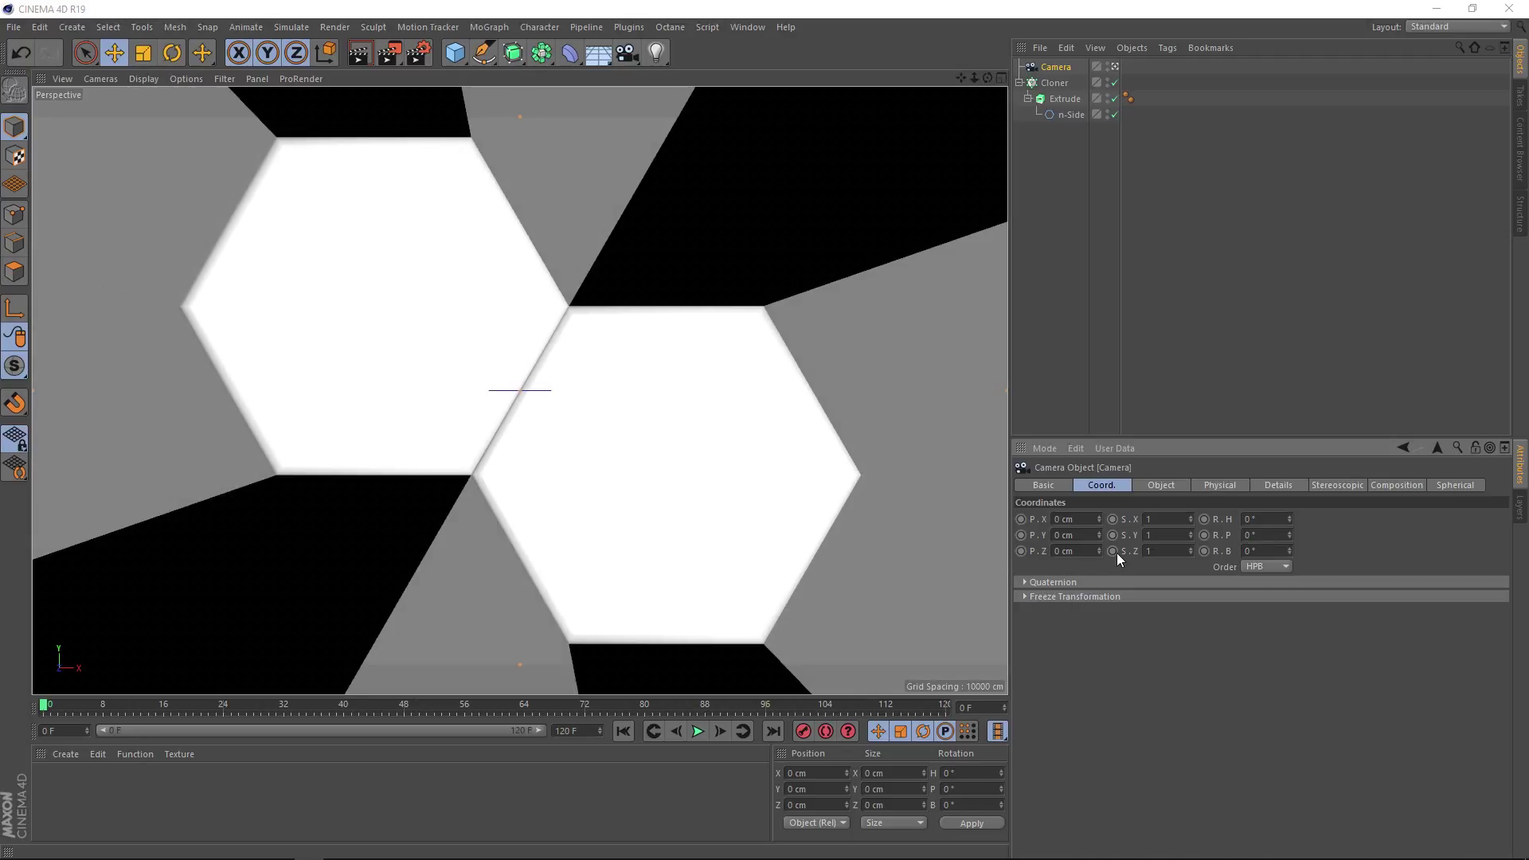
drag(1099, 550, 1099, 550)
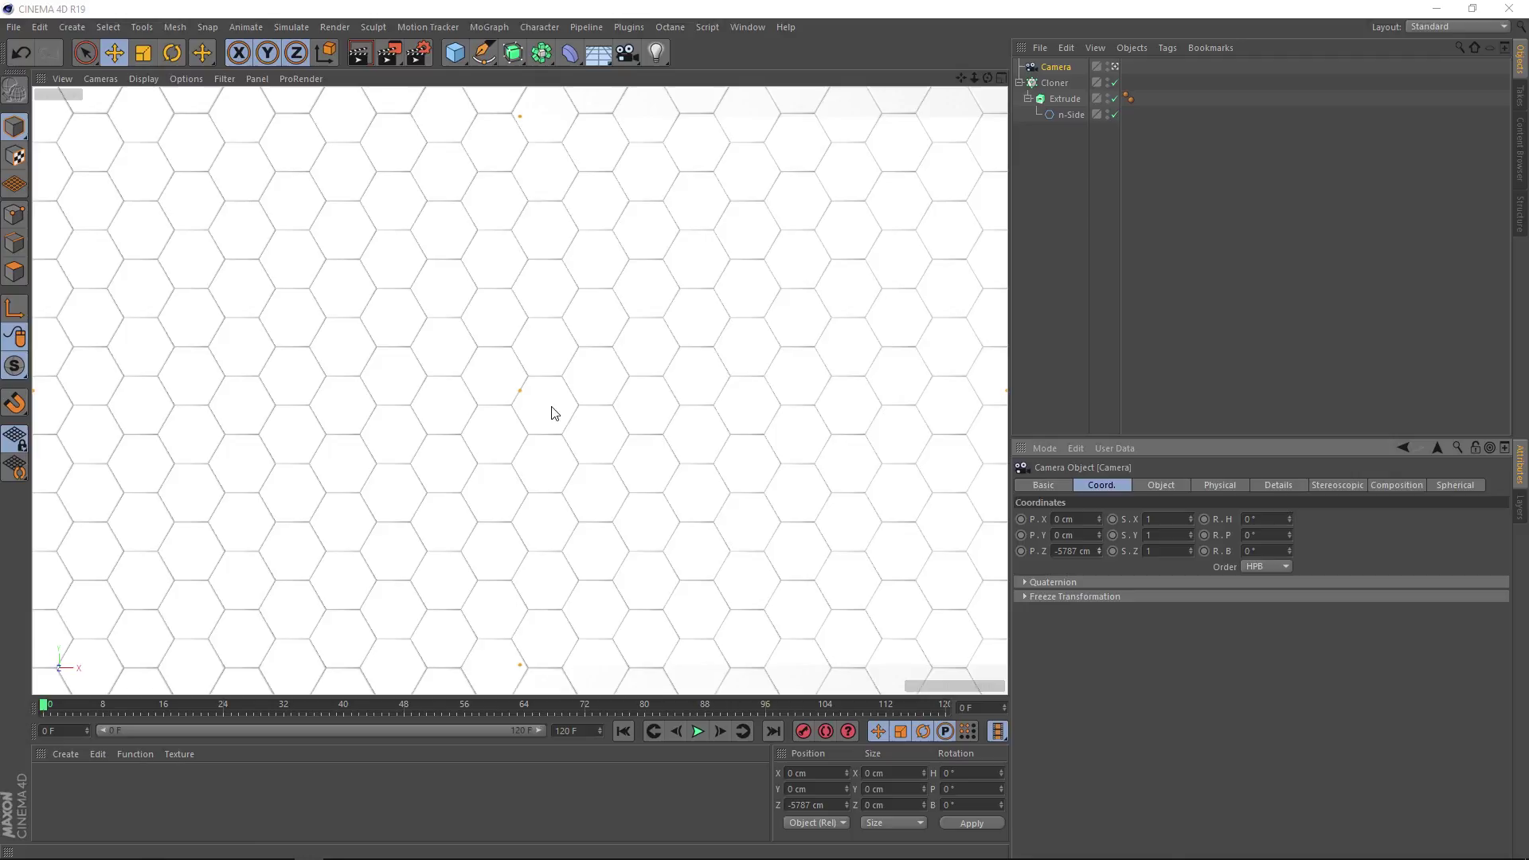
click(1054, 83)
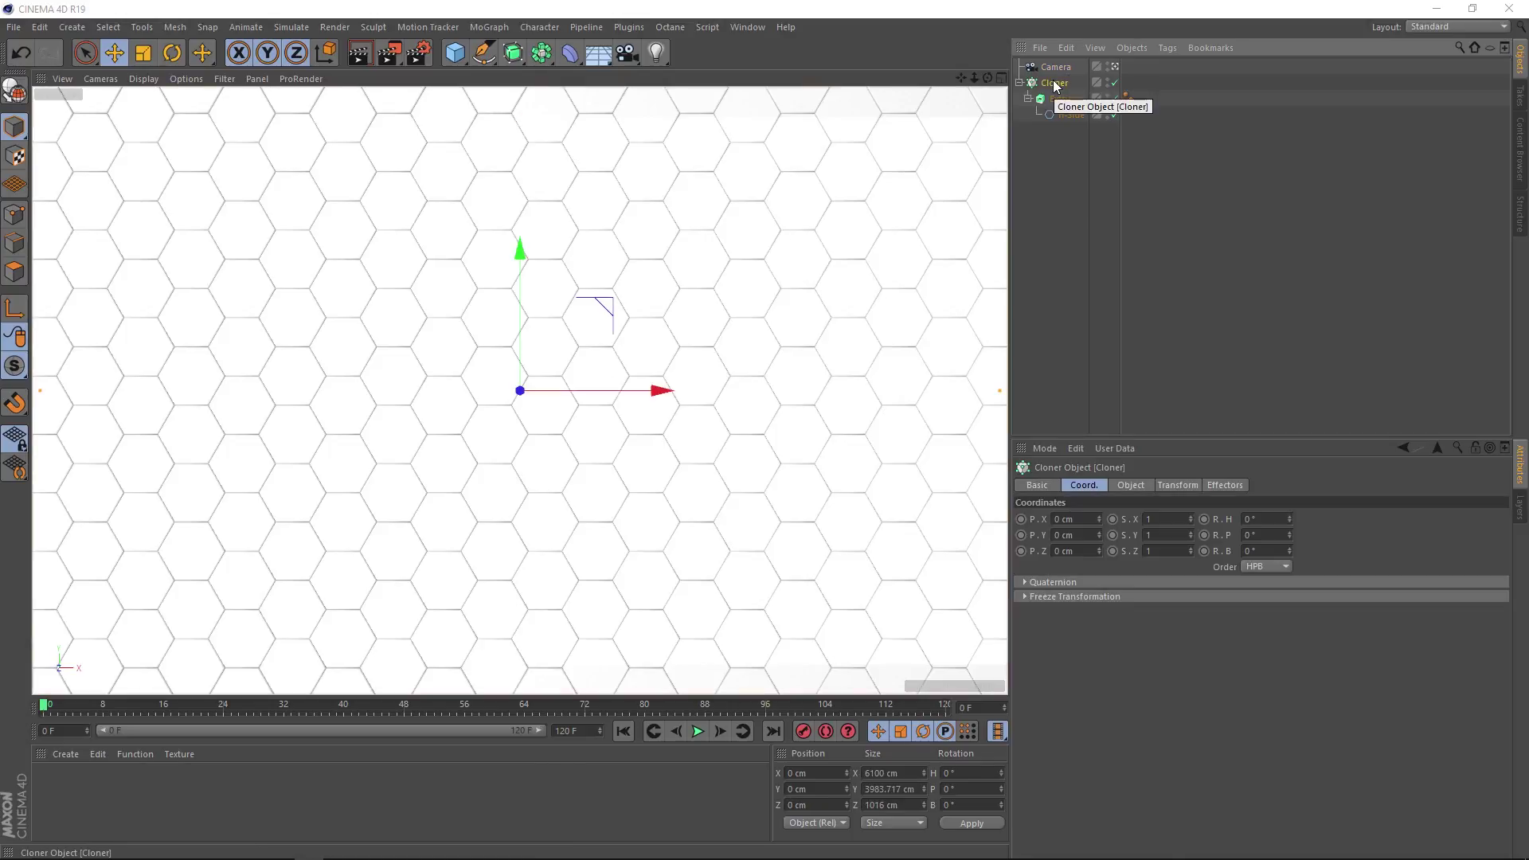
- Add a Shader effector to the hexagon Cloner
click(487, 27)
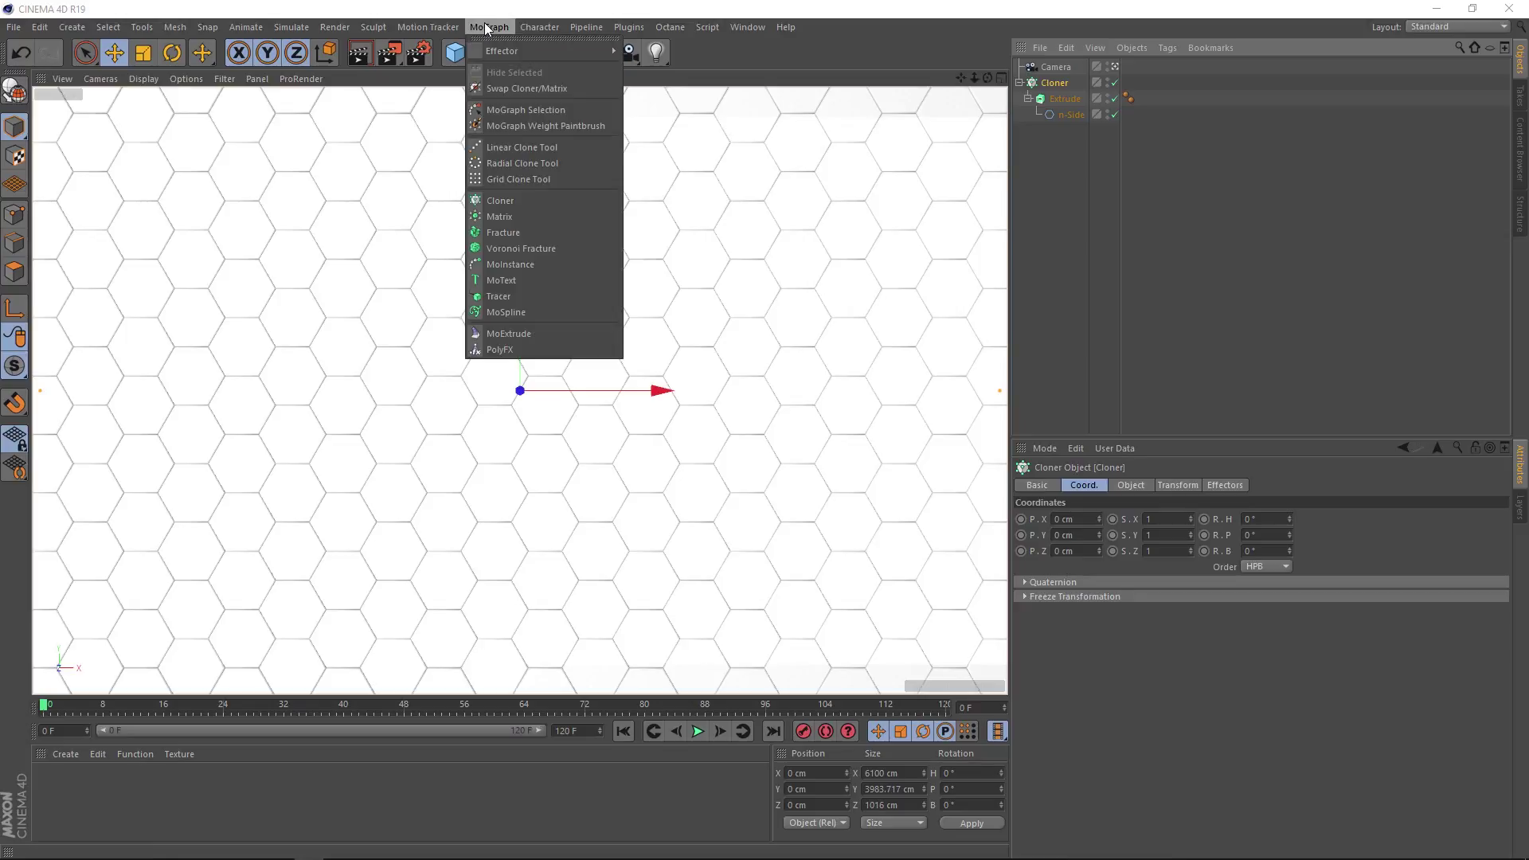
mouse_move(495, 50)
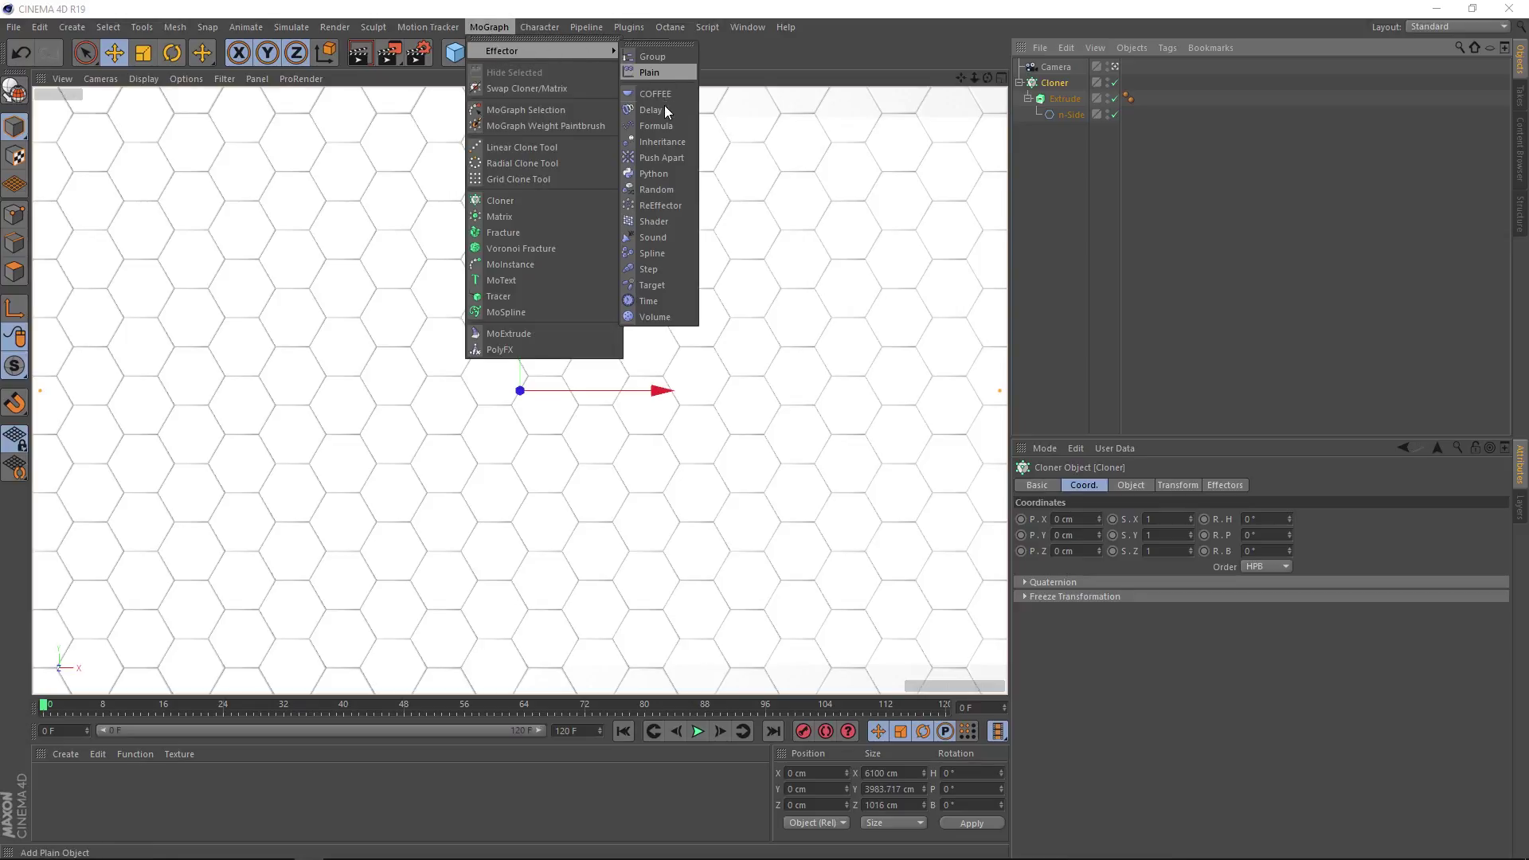
click(654, 221)
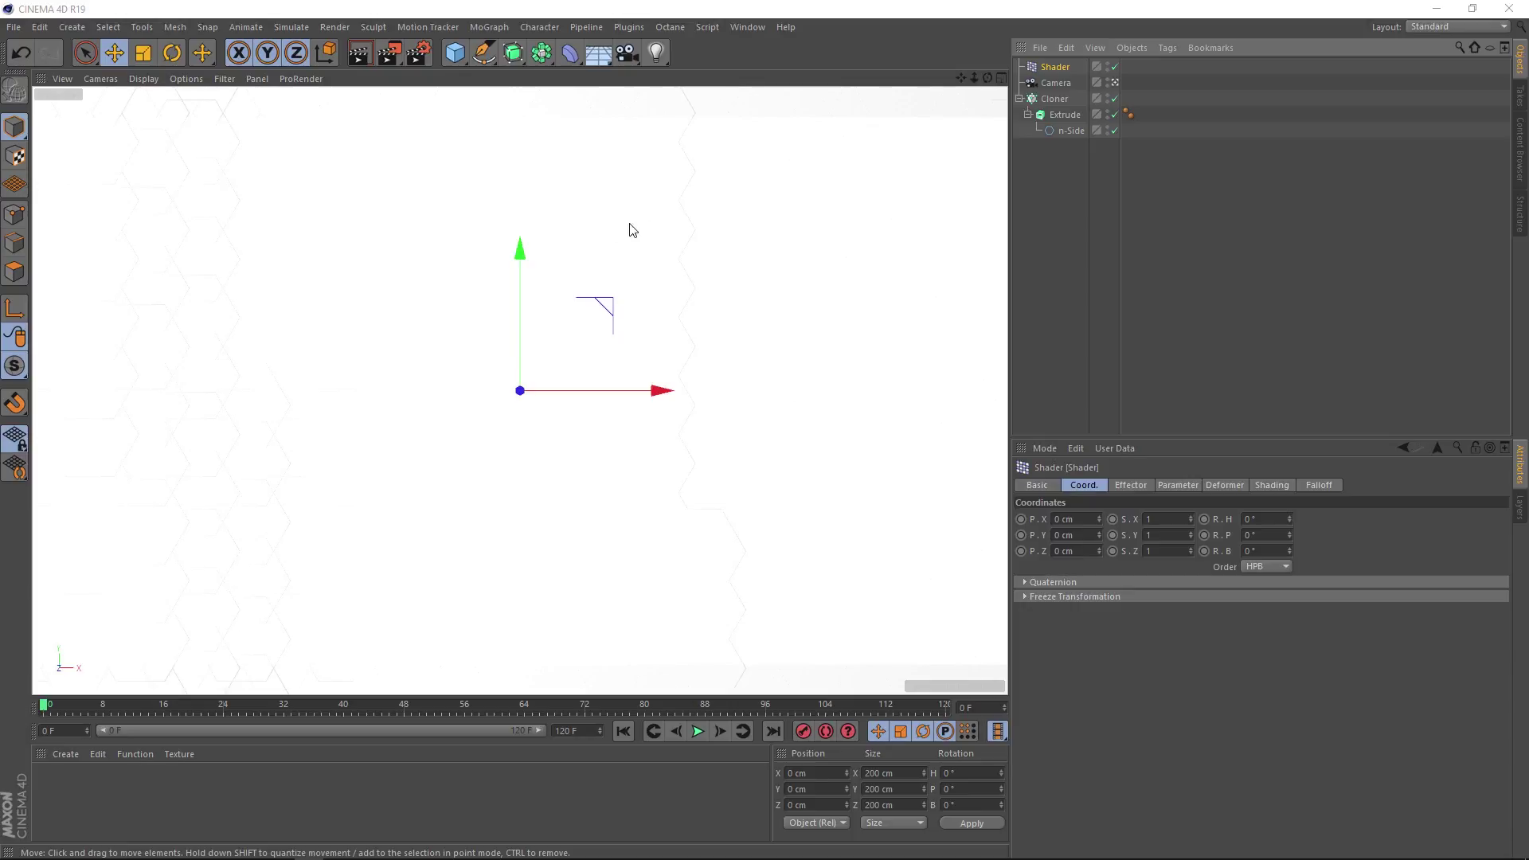
- Switch the viewport to Gouraud Shading (Lines) and orbit to see the wall in depth
click(143, 79)
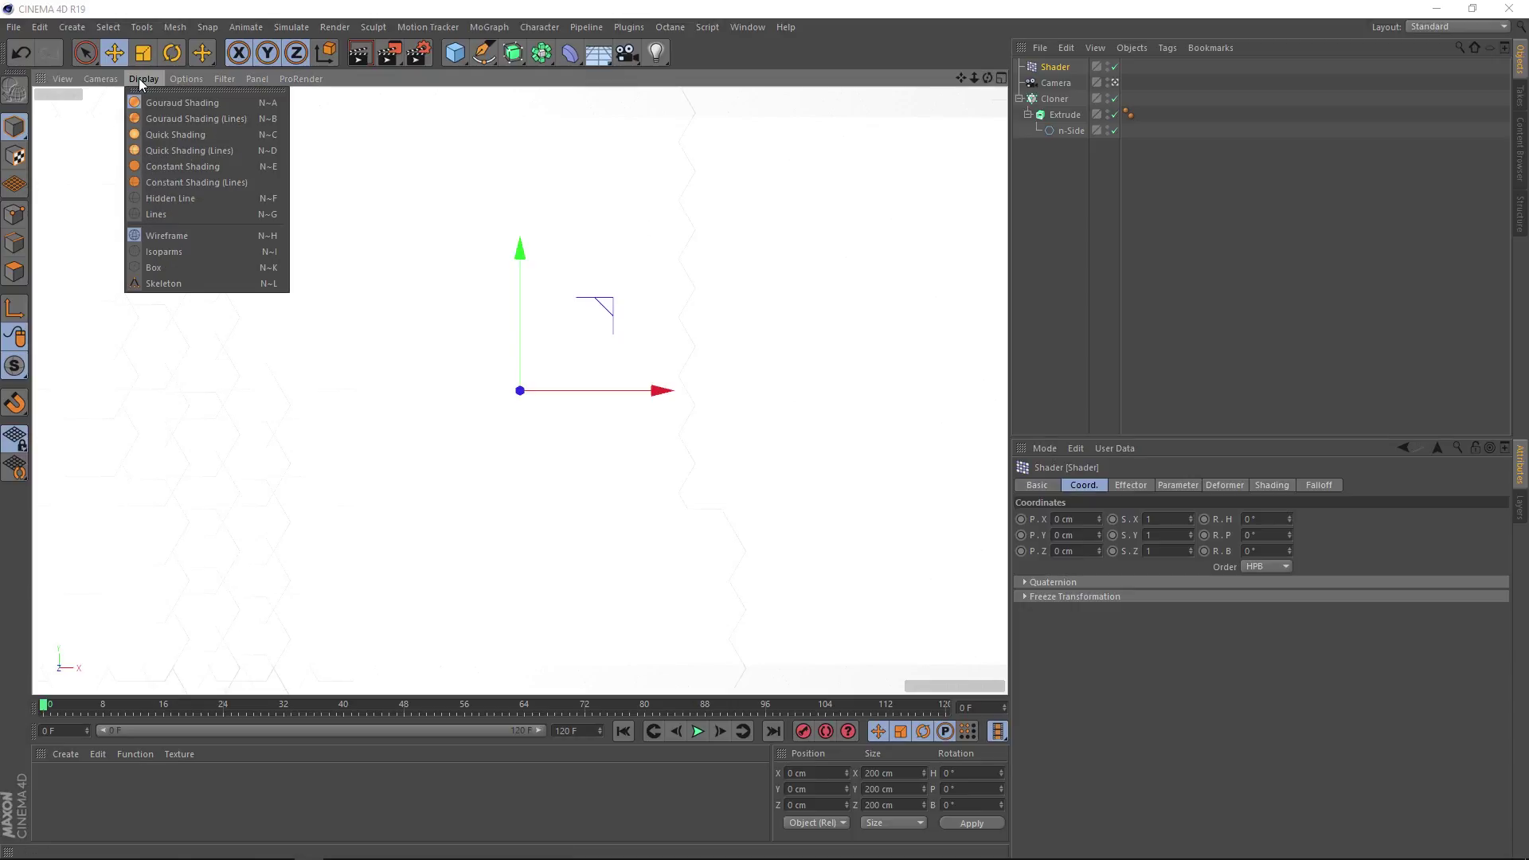
click(154, 118)
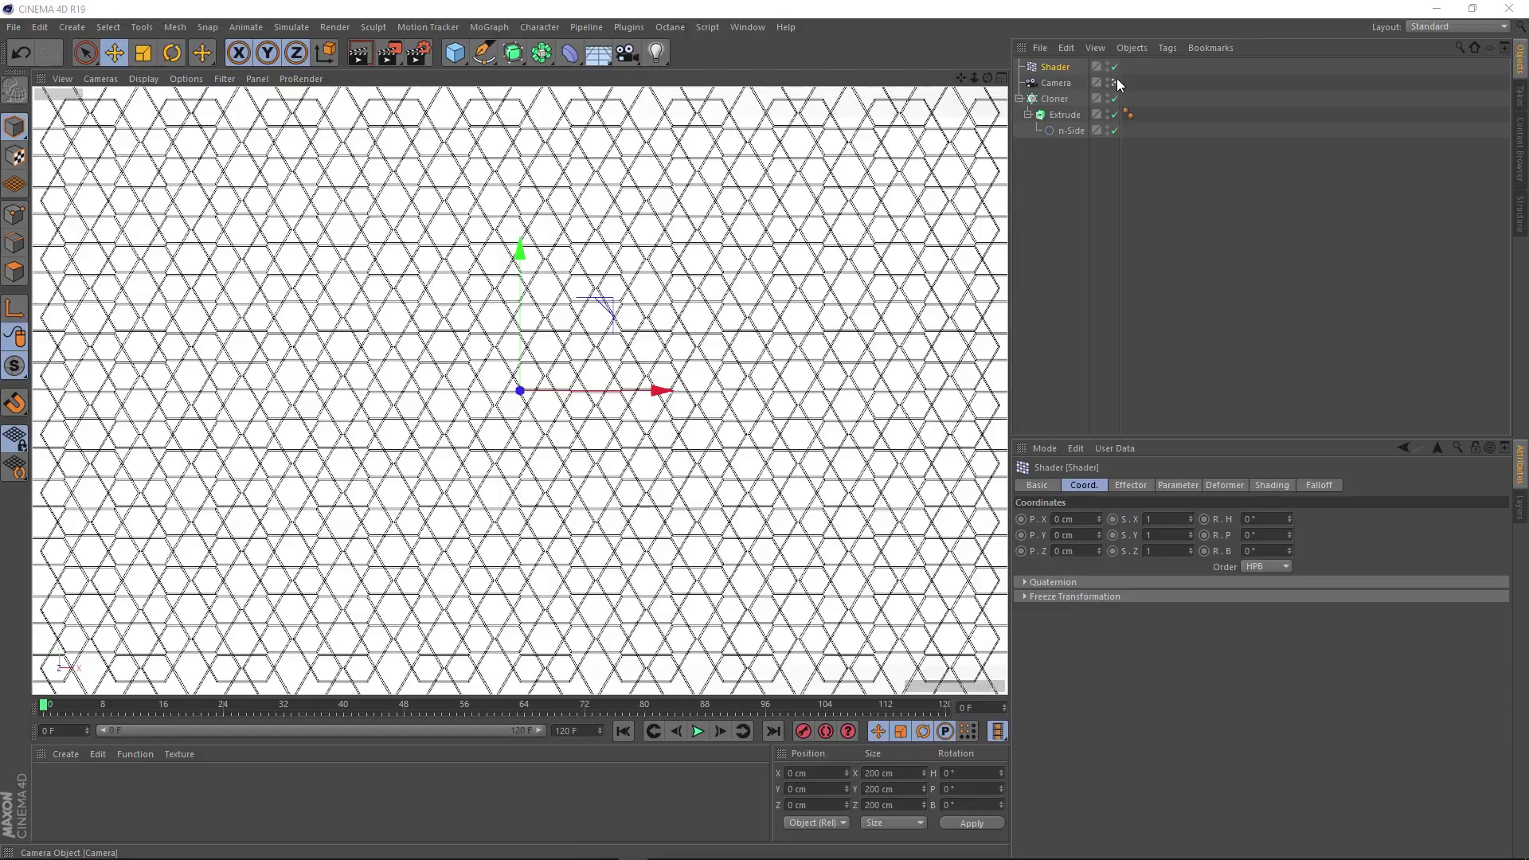
alt+drag(804, 263, 758, 331)
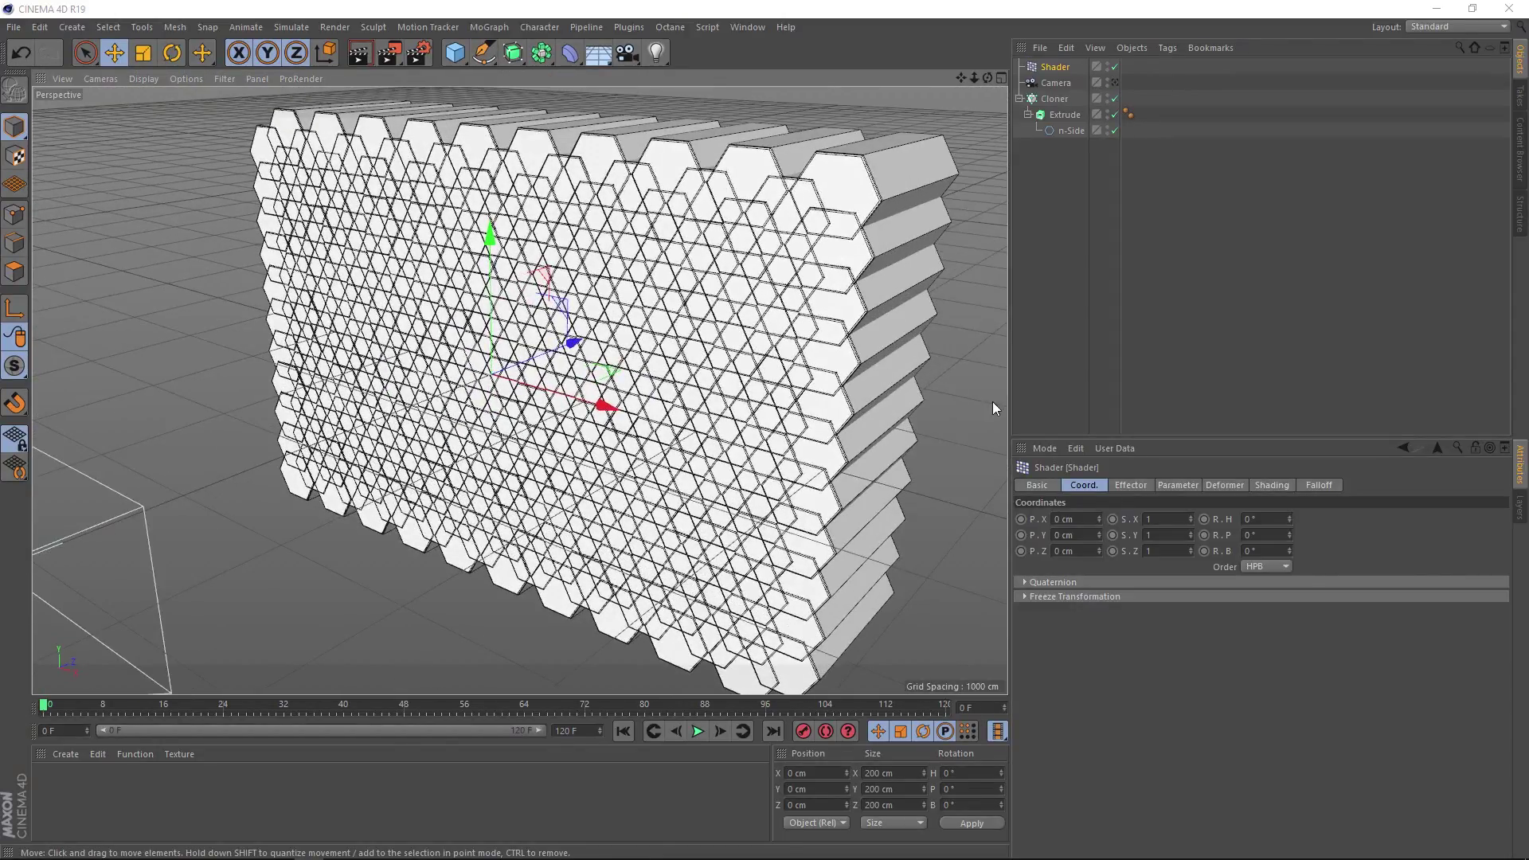
- Switch the Shader effector from Scale to Position and set P.Z to 600 cm
click(1177, 486)
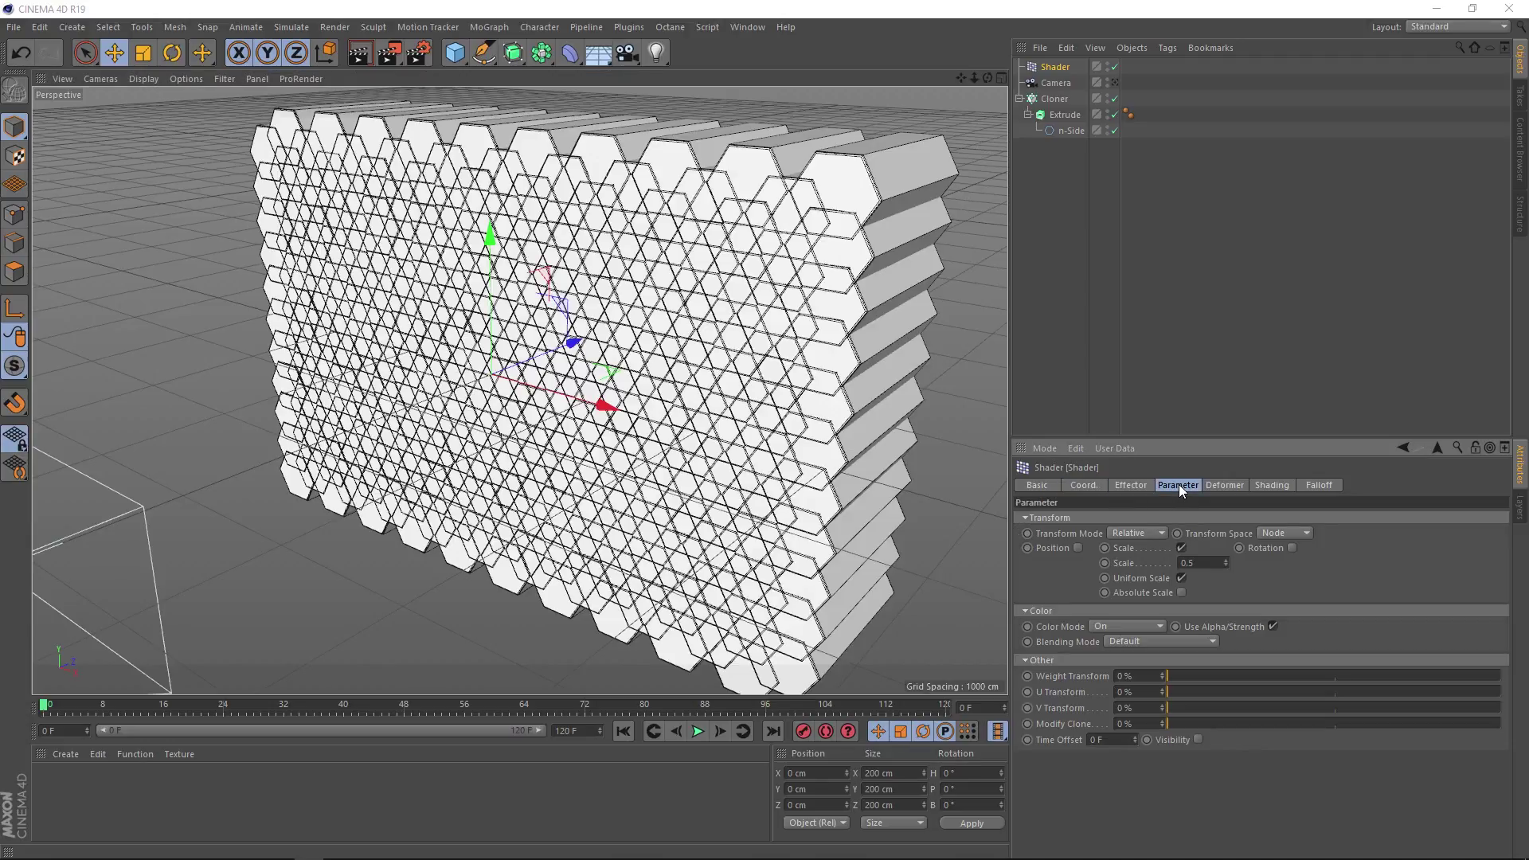
click(1182, 549)
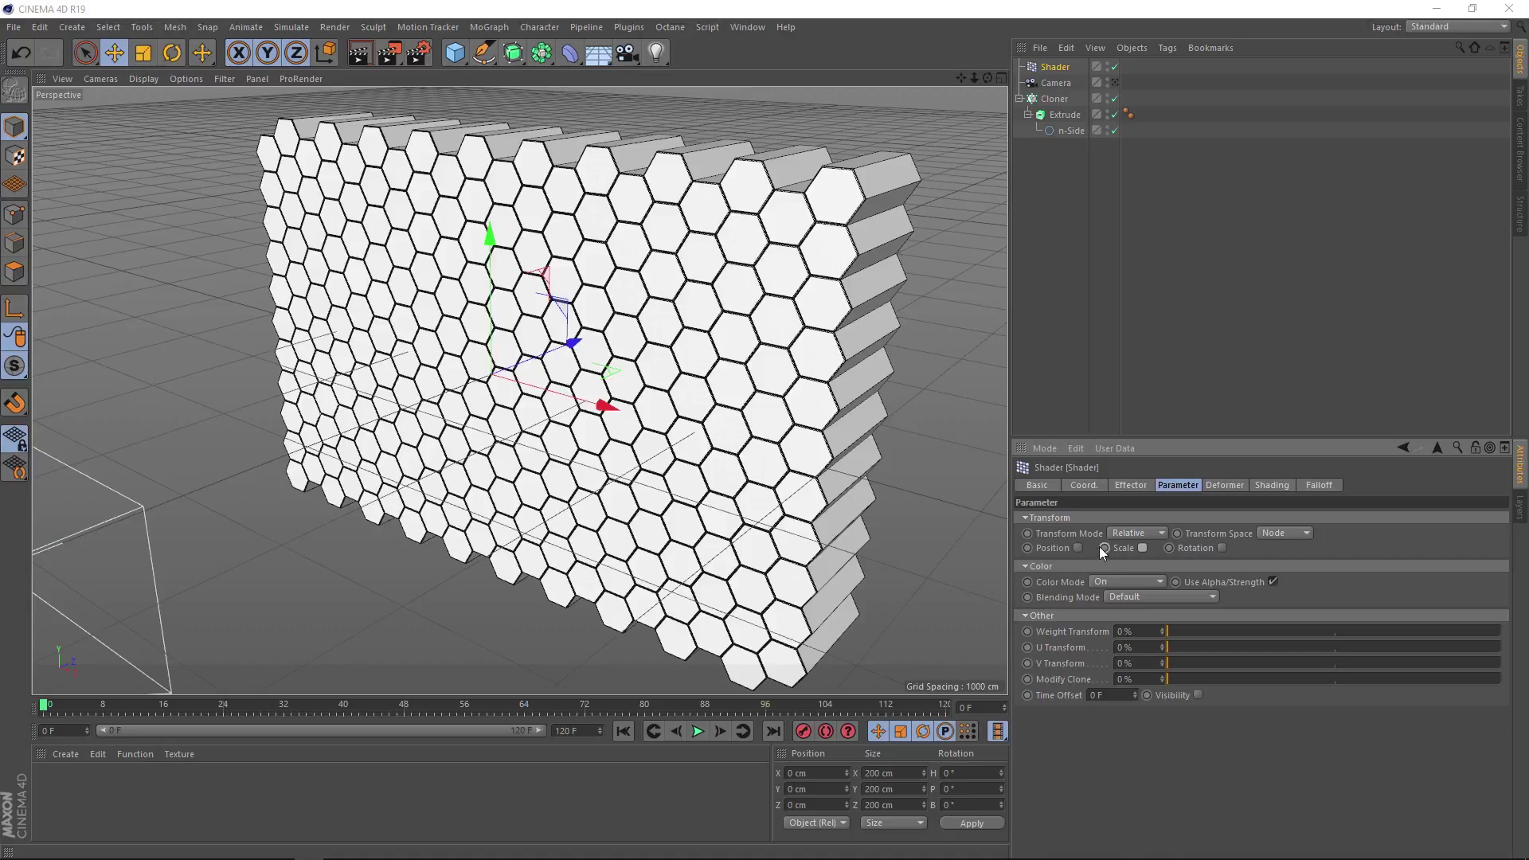
click(1078, 548)
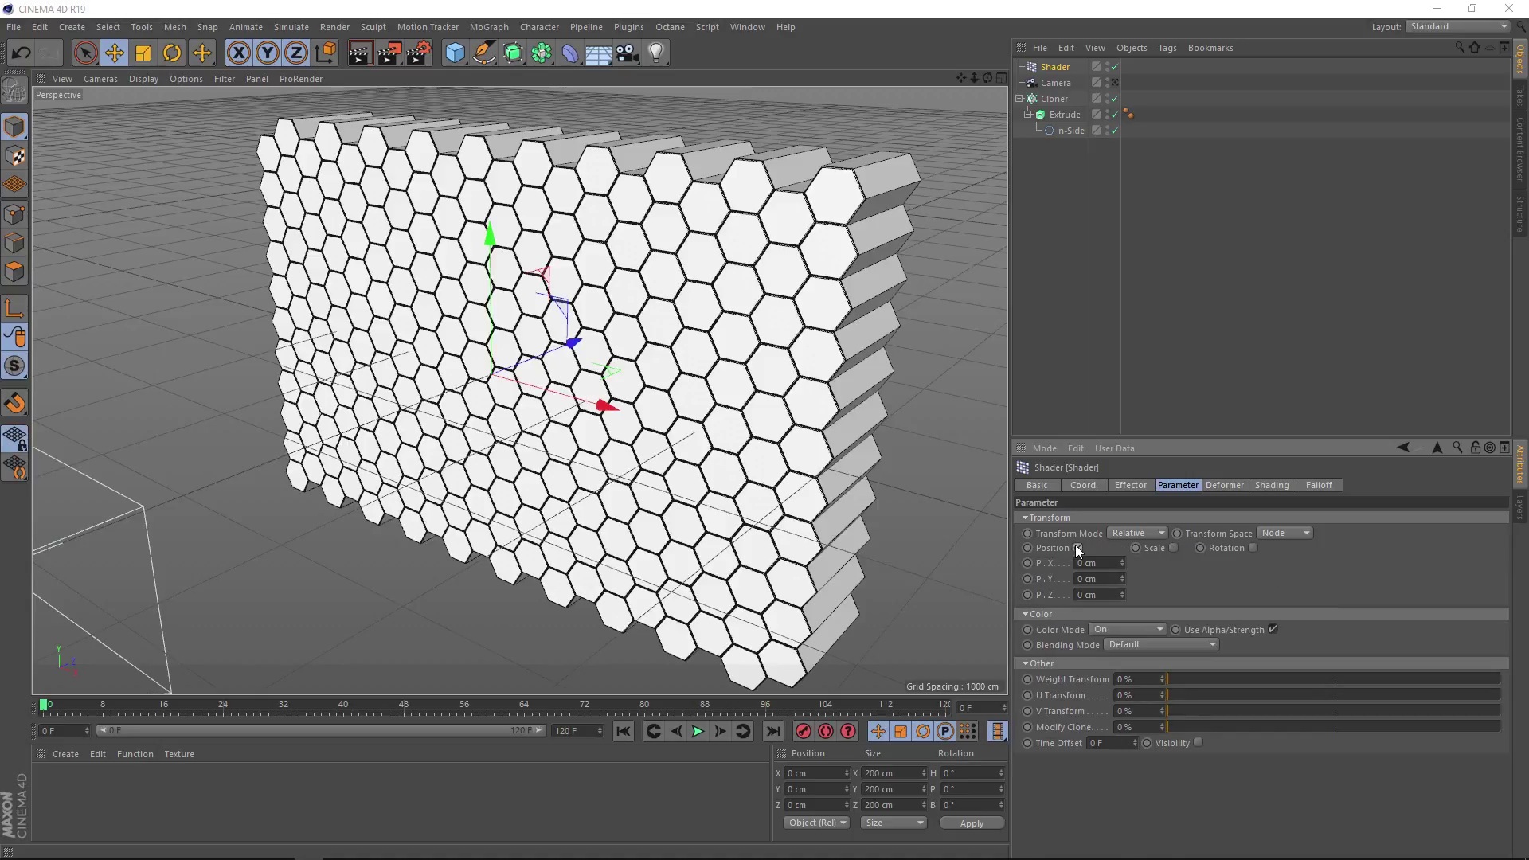
drag(1120, 594, 1120, 577)
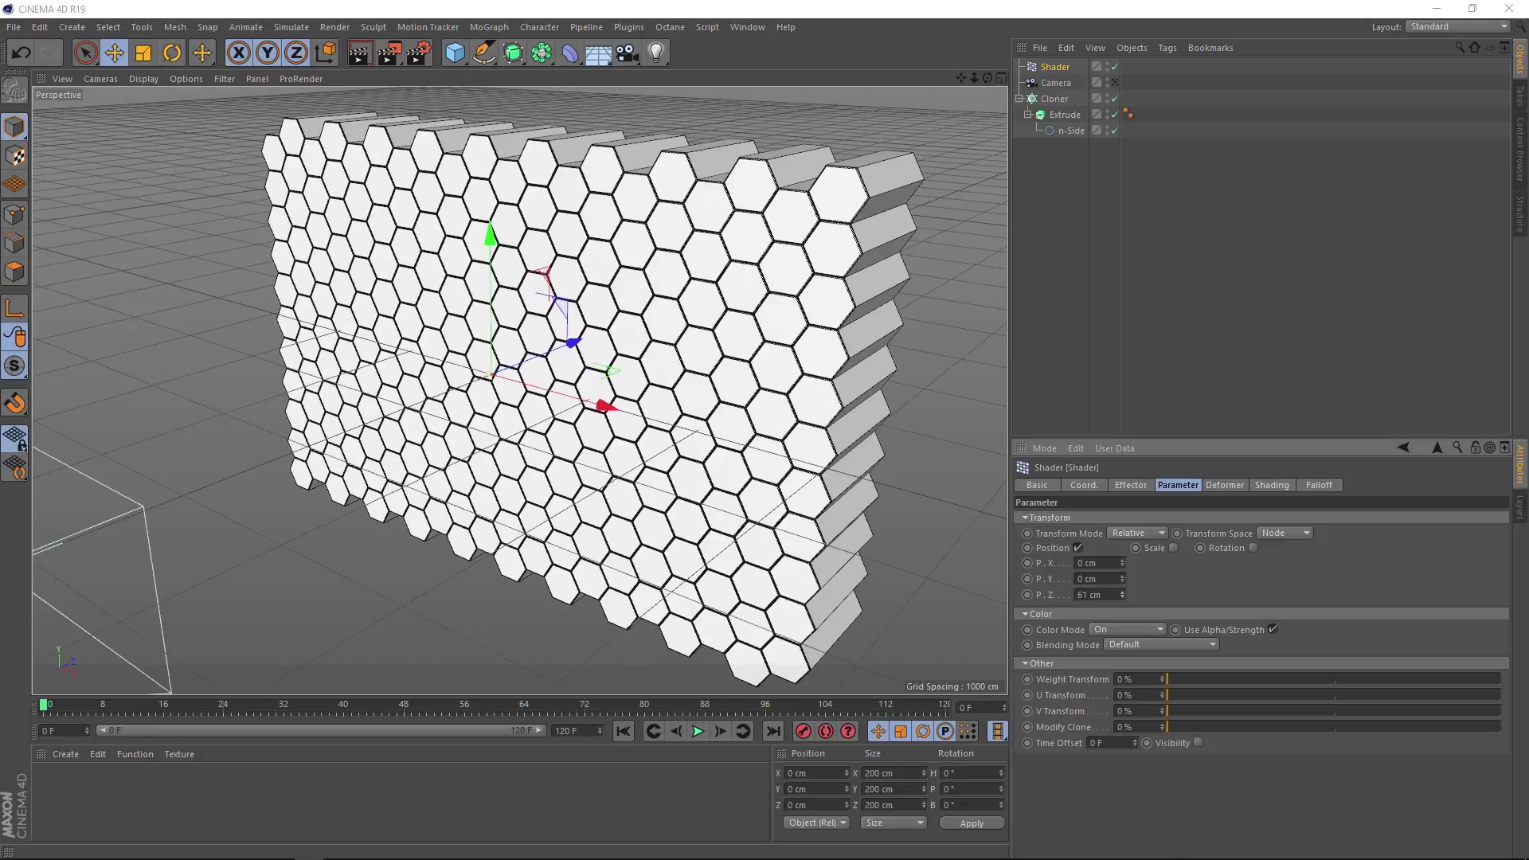
click(1115, 595)
text(600)
key(Return)
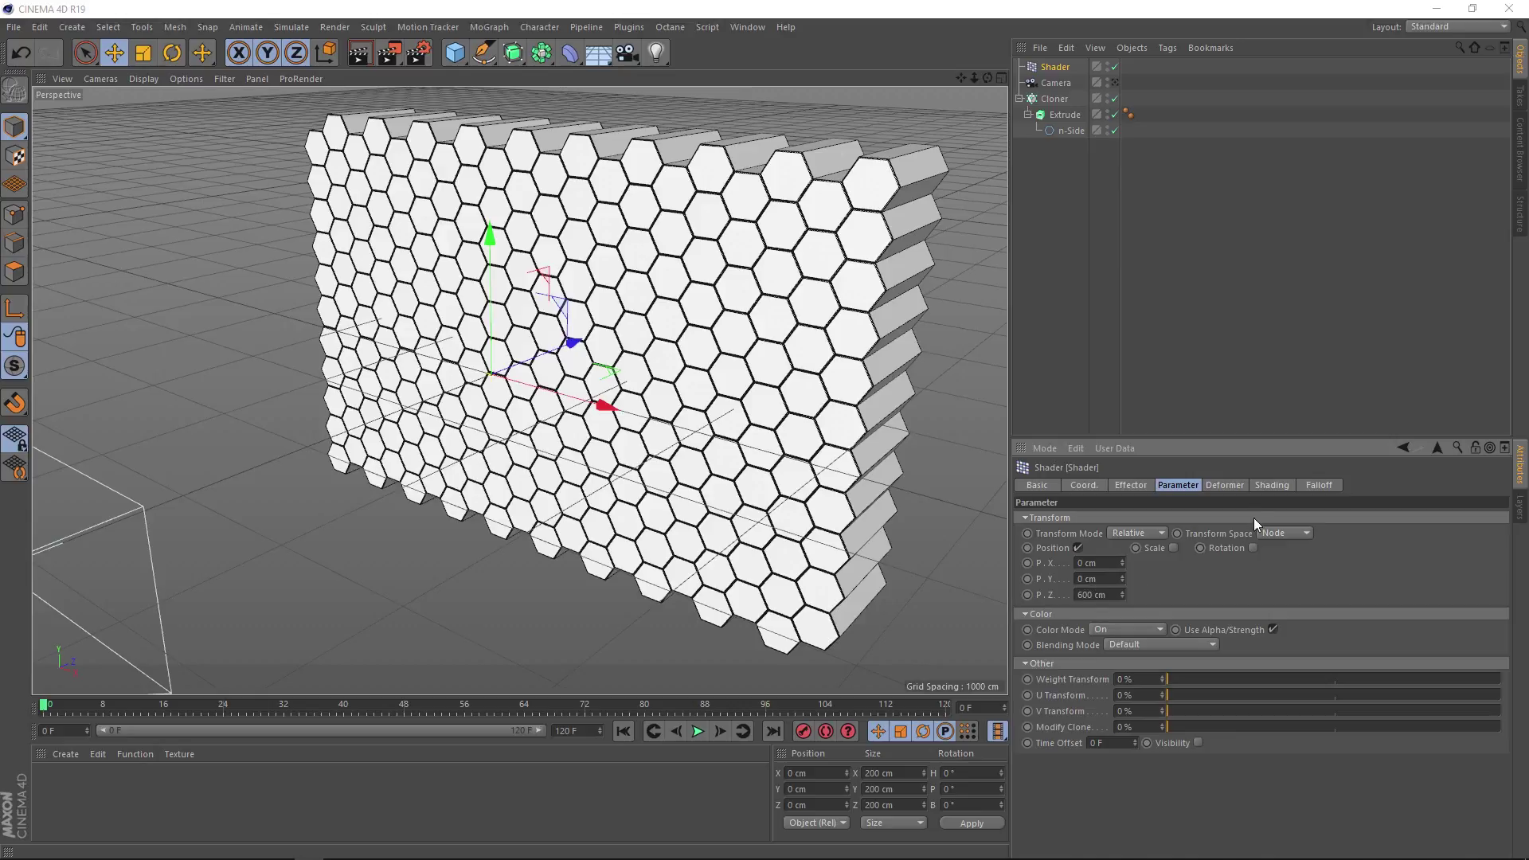
- Drive the Shader effector with a black-and-white Noise shader using seed 665
click(1273, 485)
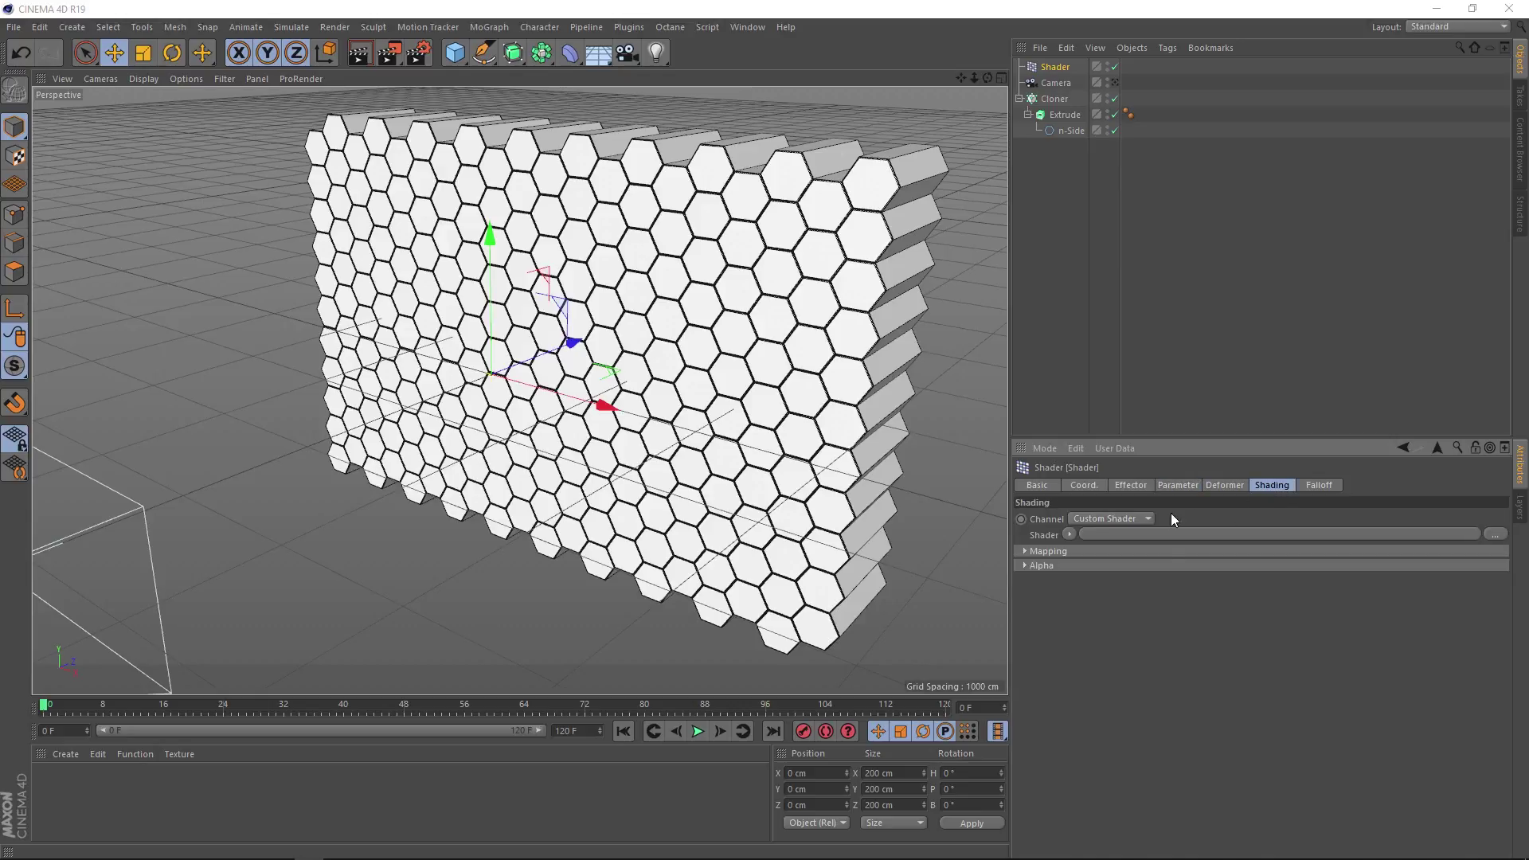
click(1068, 534)
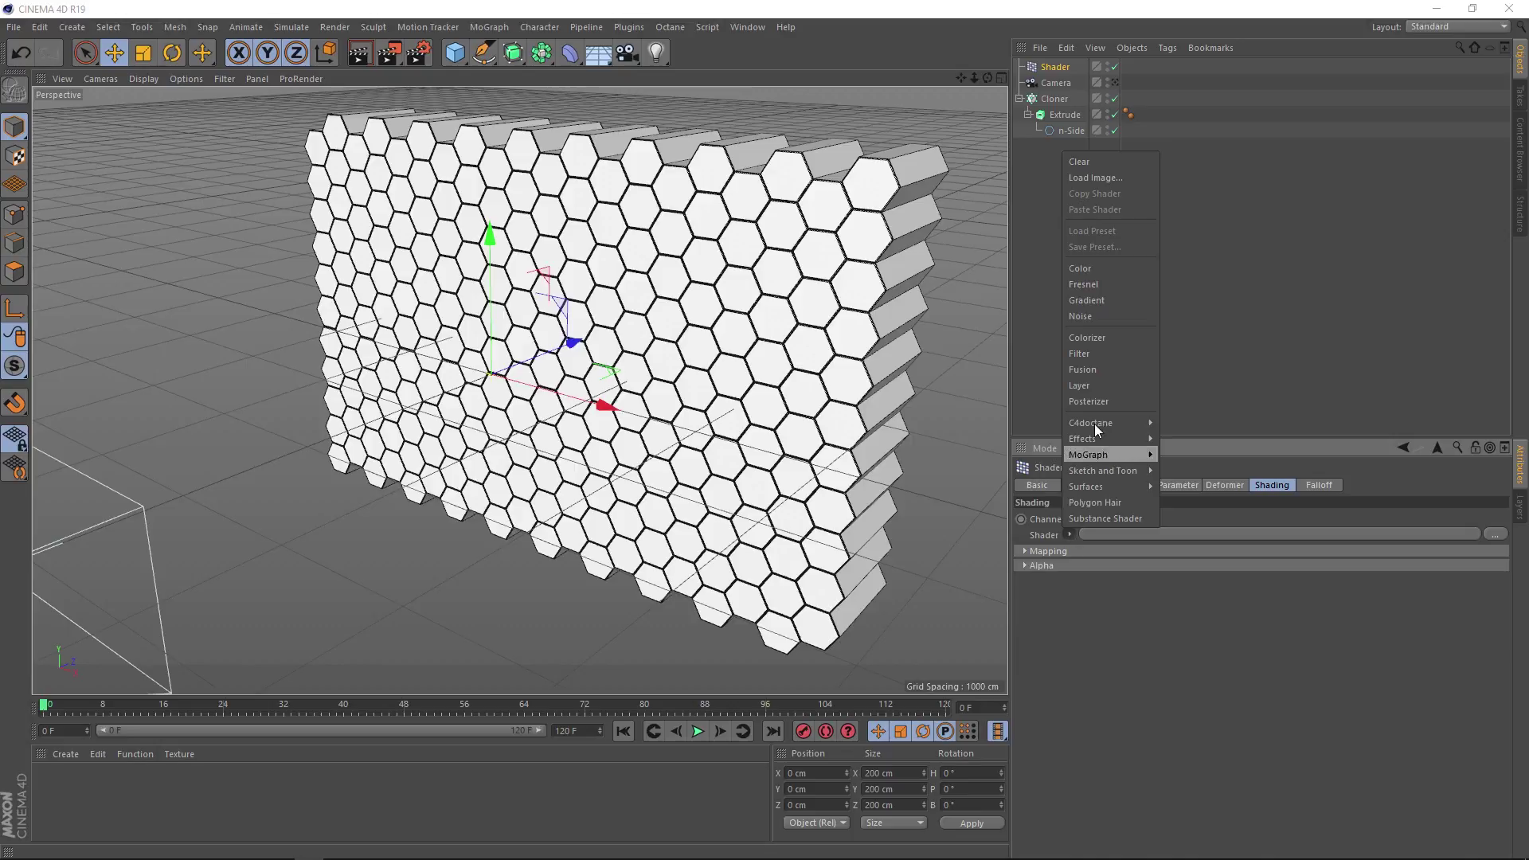
click(1127, 317)
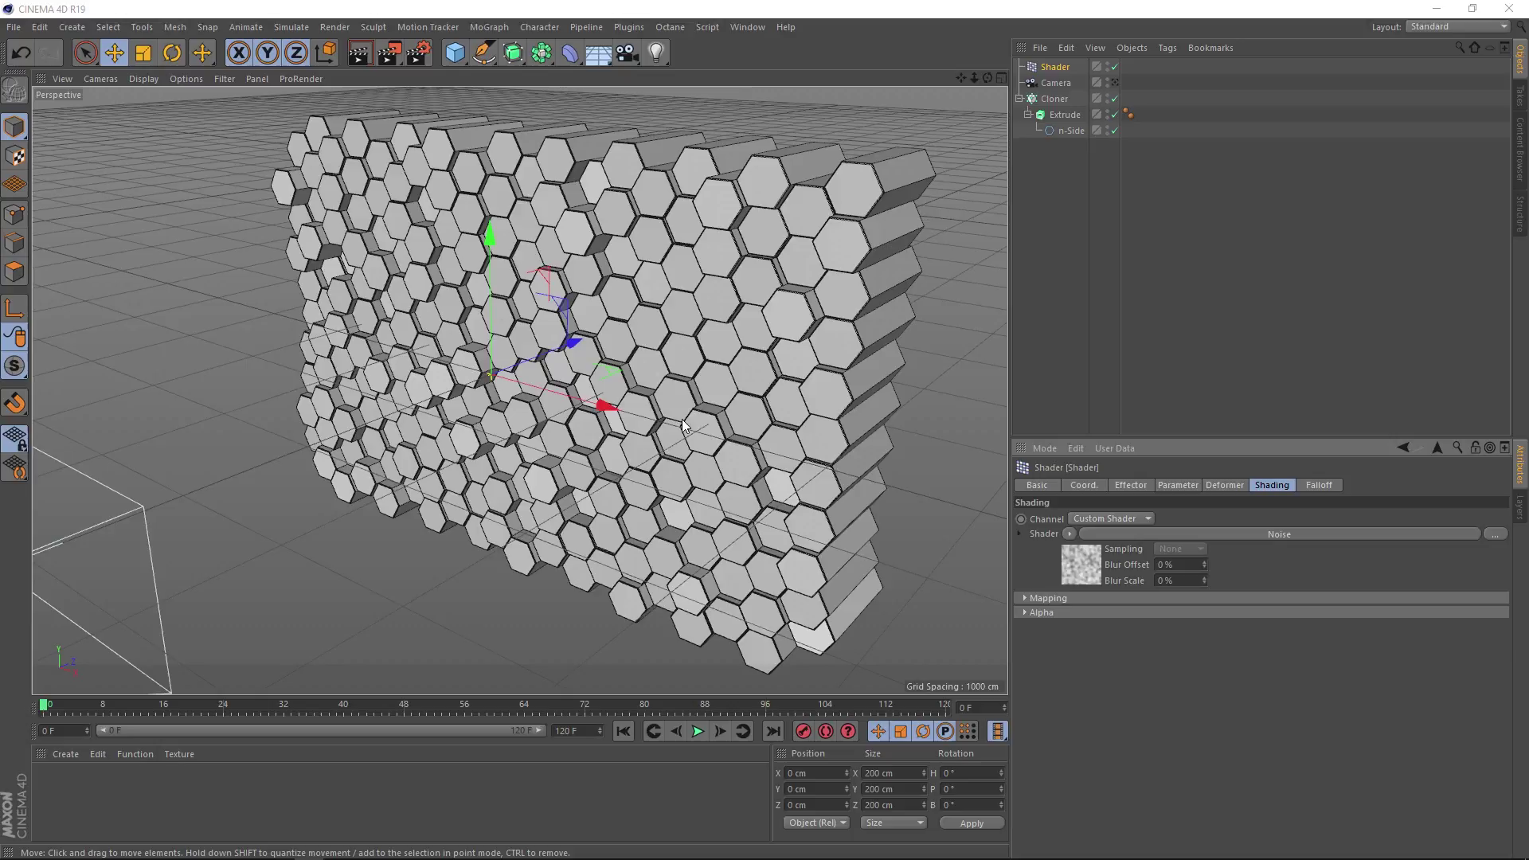
click(1098, 534)
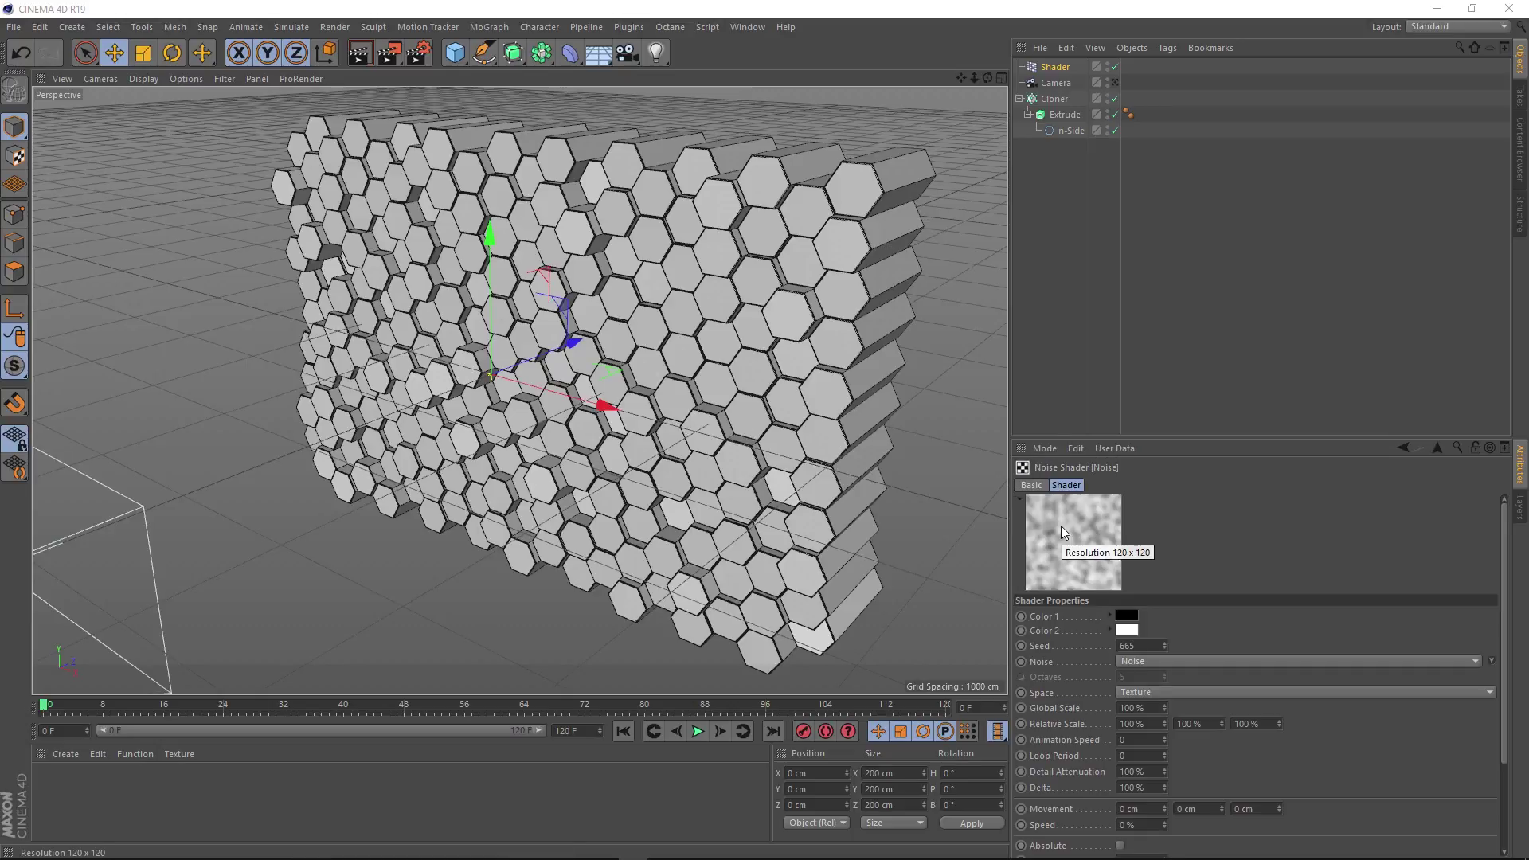
- Play back the animation to preview the hexagons rippling at noise speed 0.5
click(698, 733)
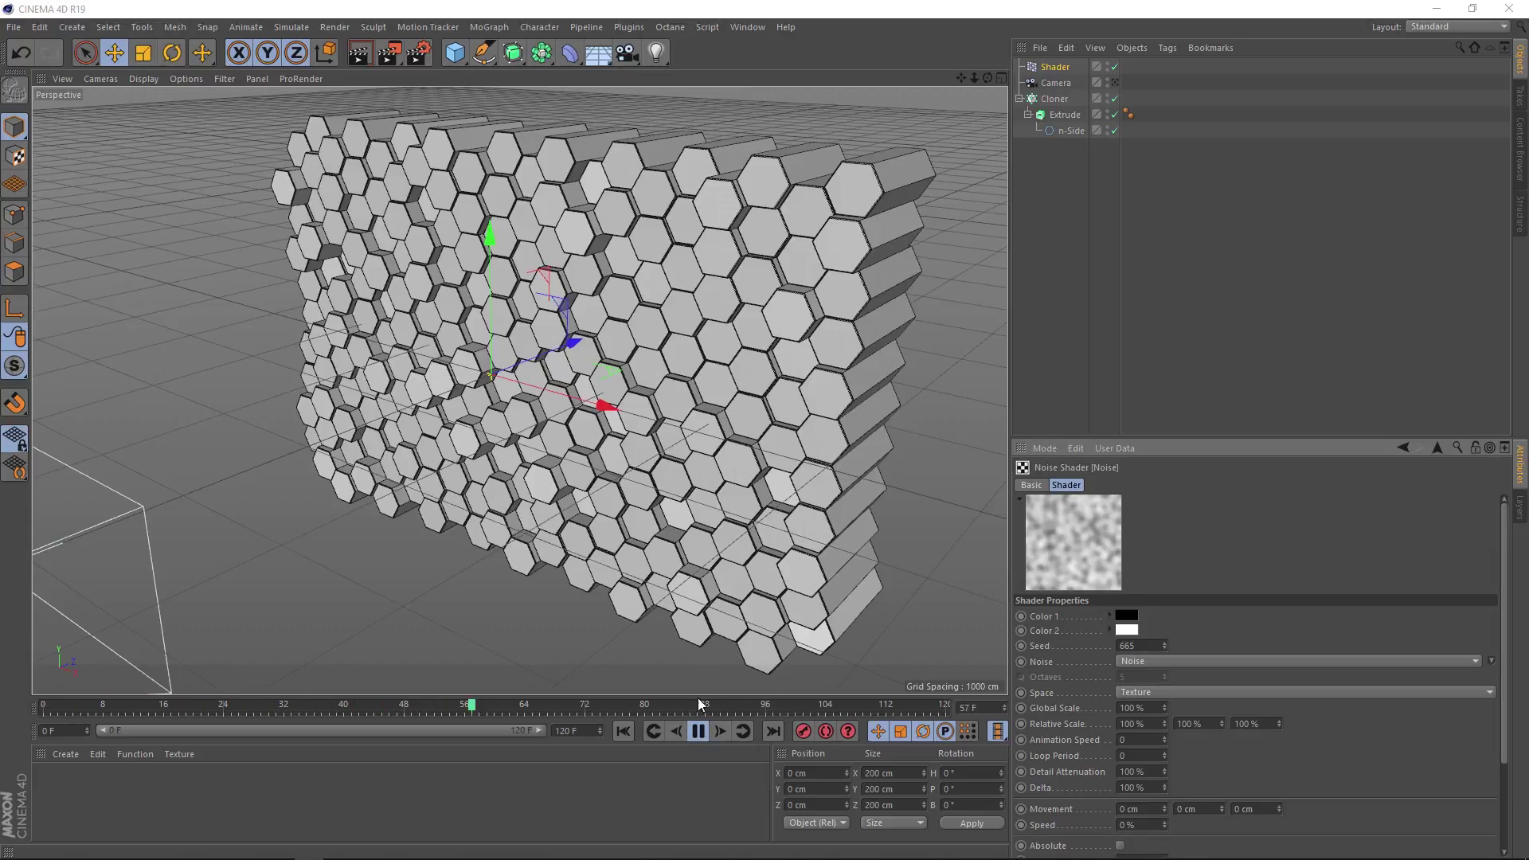
click(623, 731)
click(699, 731)
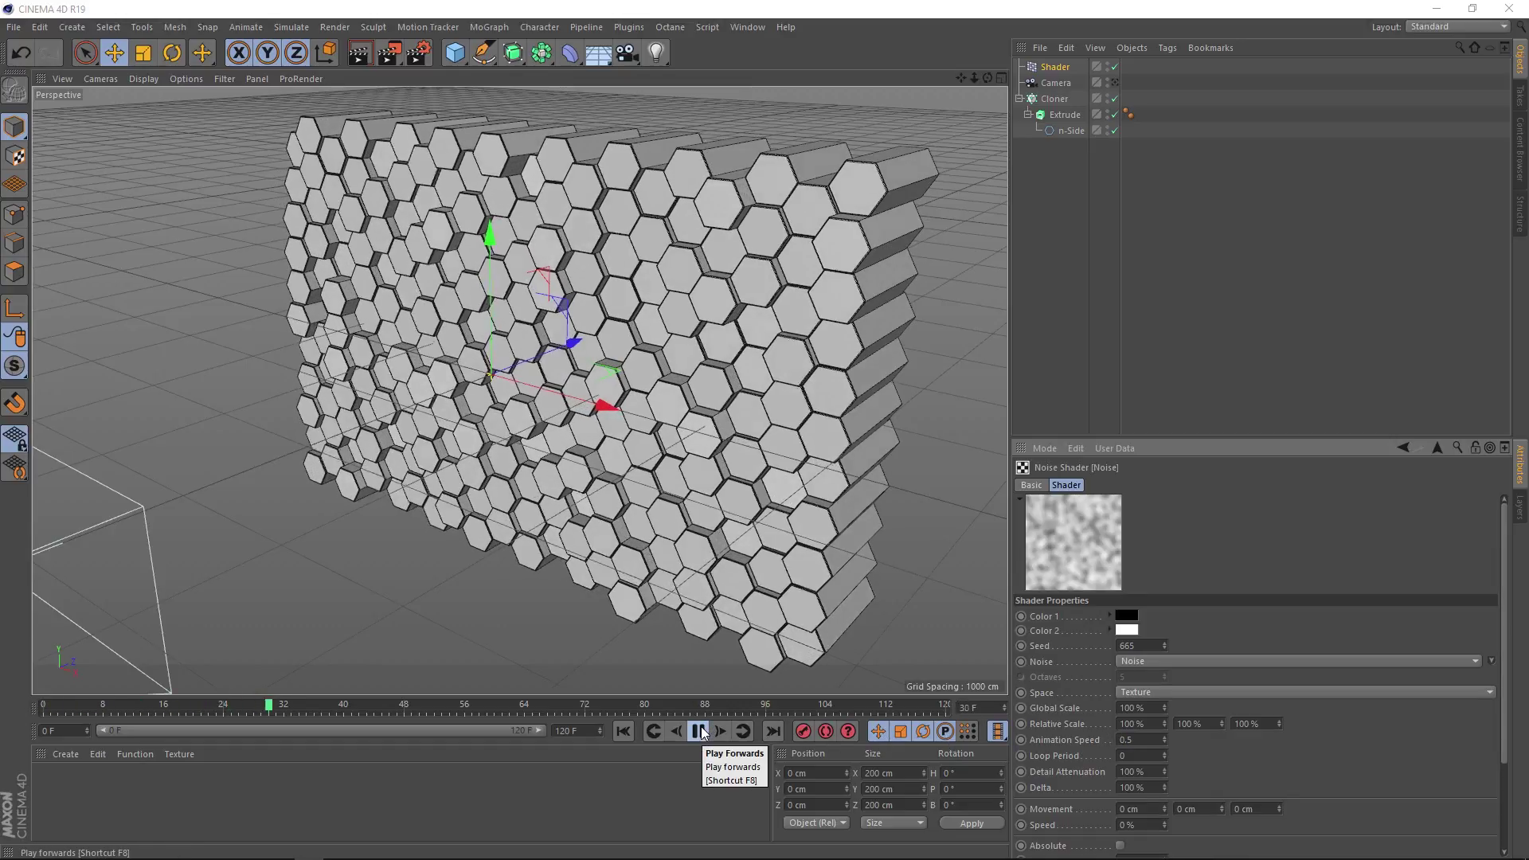
- View through the scene camera, set the noise Loop Period to 5, and preview the loop
click(1115, 83)
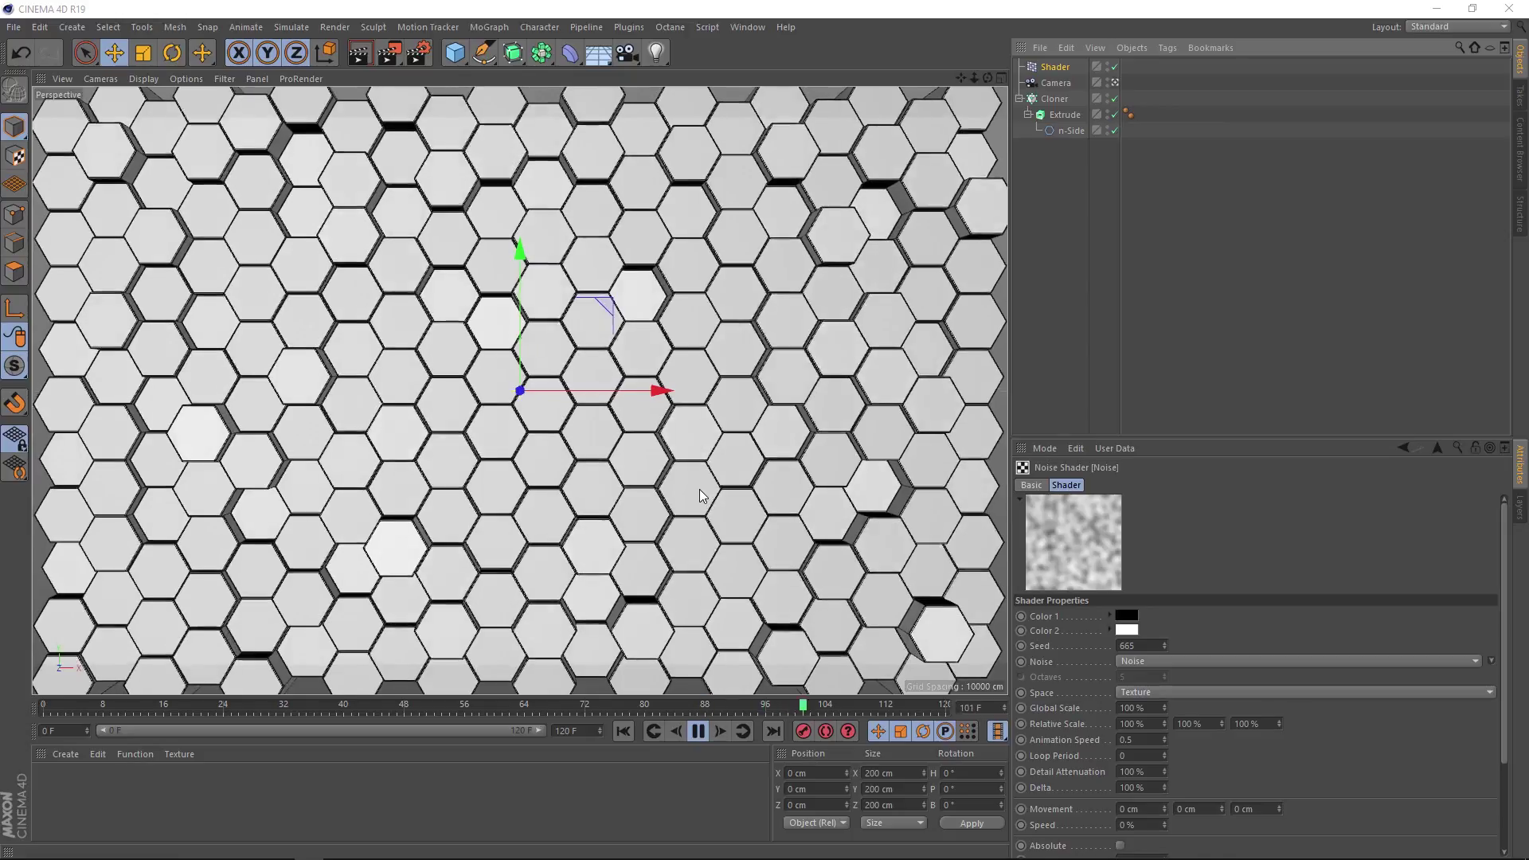
click(697, 731)
click(618, 732)
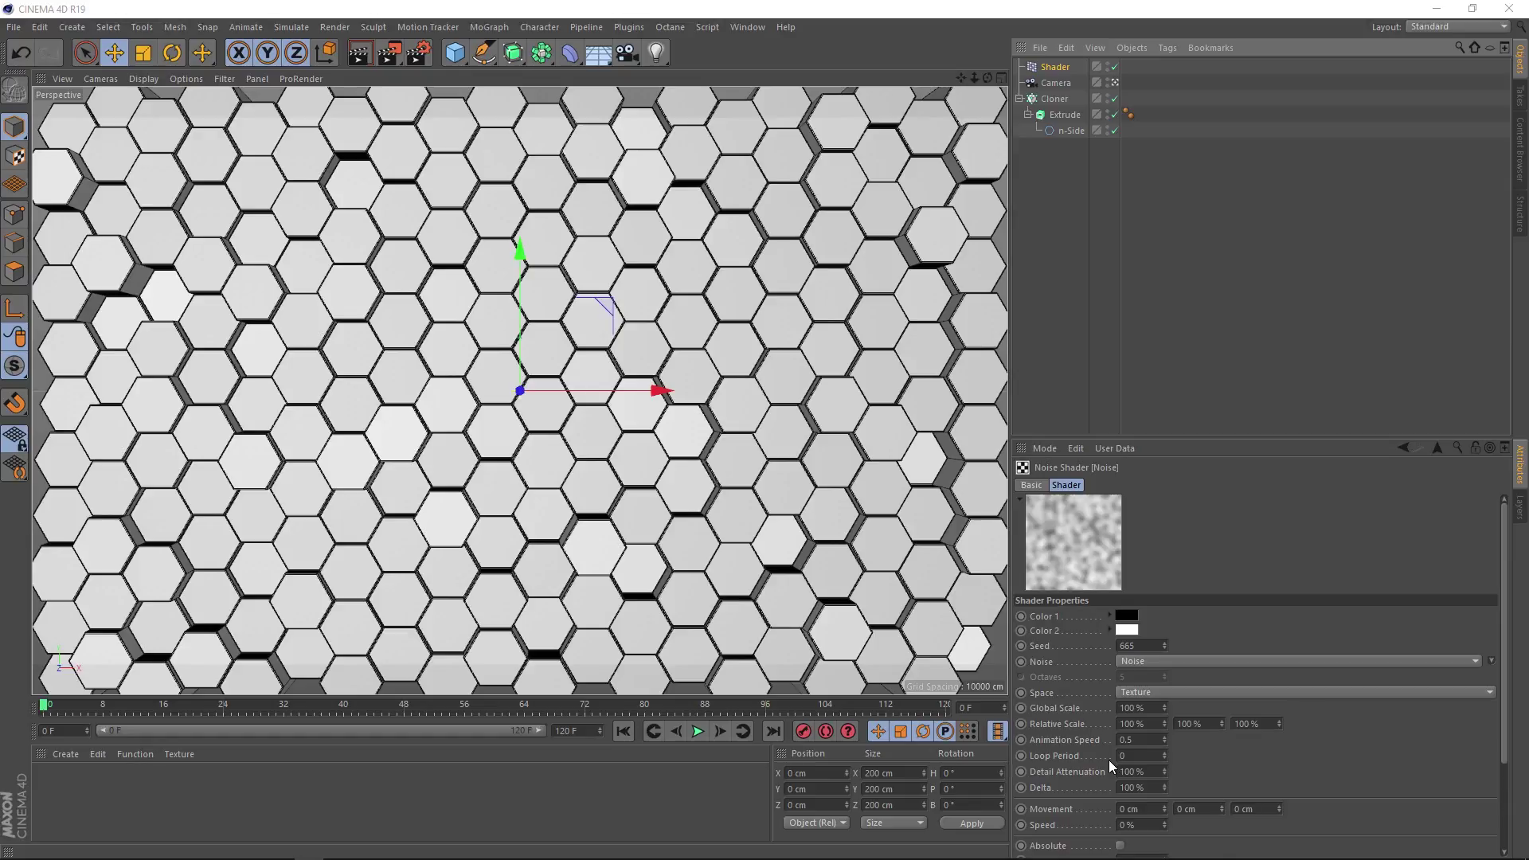
double_click(1141, 755)
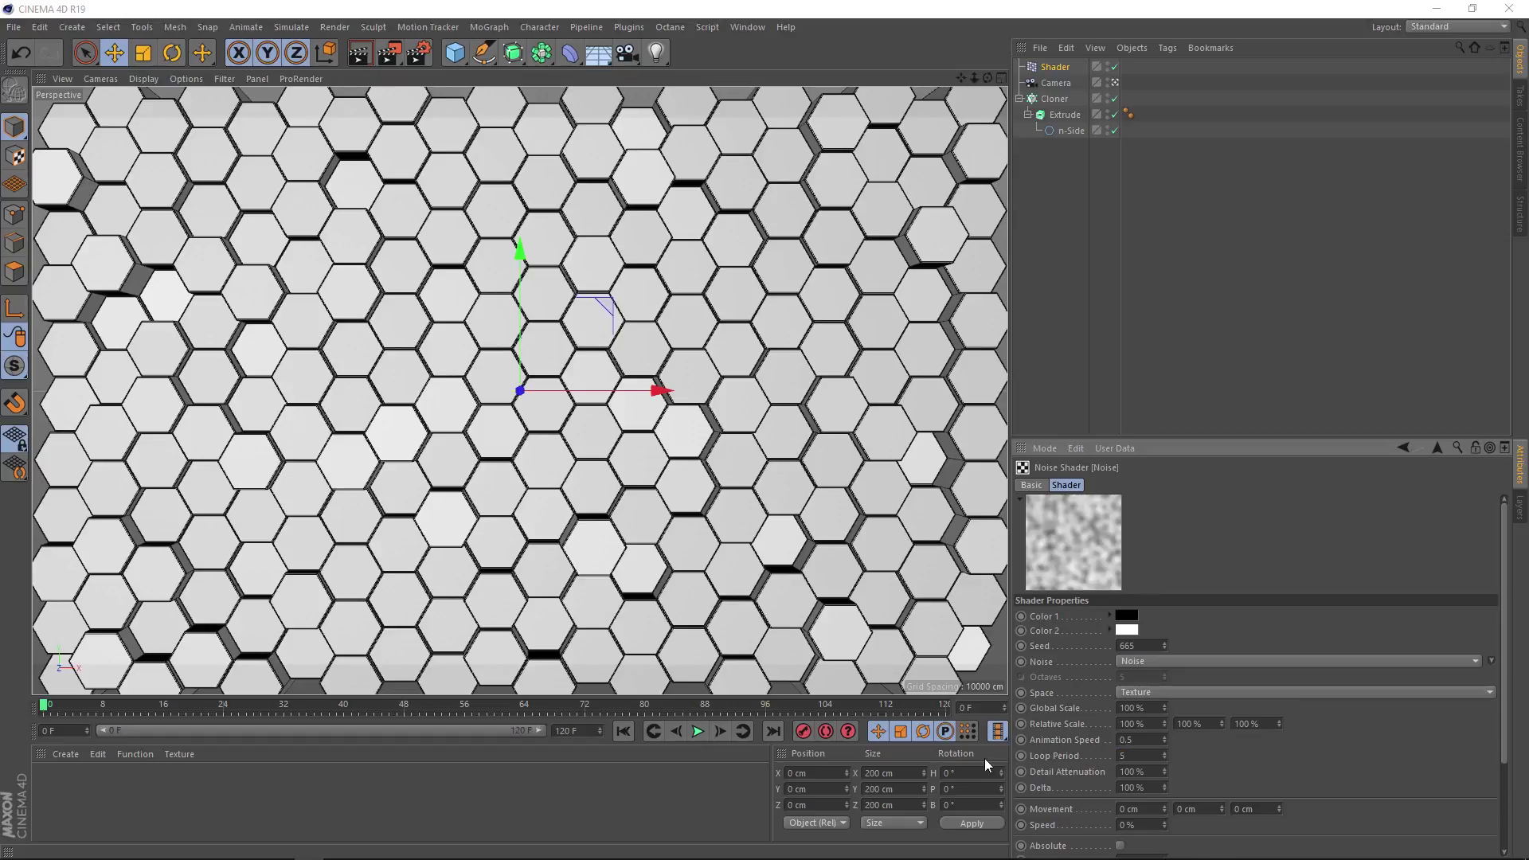
click(698, 731)
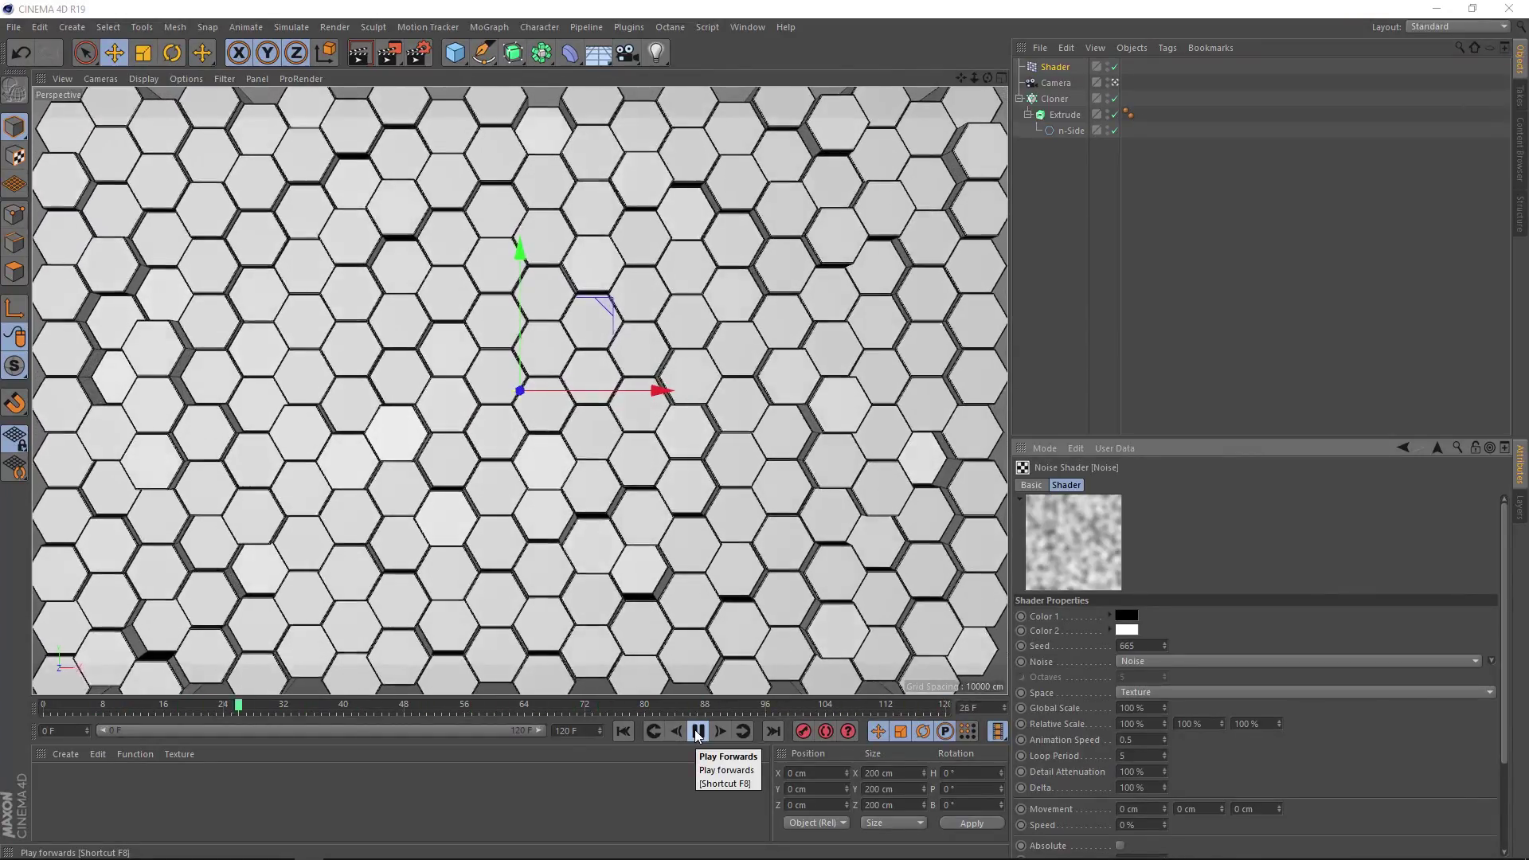
click(698, 731)
- Rewind to frame 0 and pull the camera in to P.Z -4266 cm
click(626, 728)
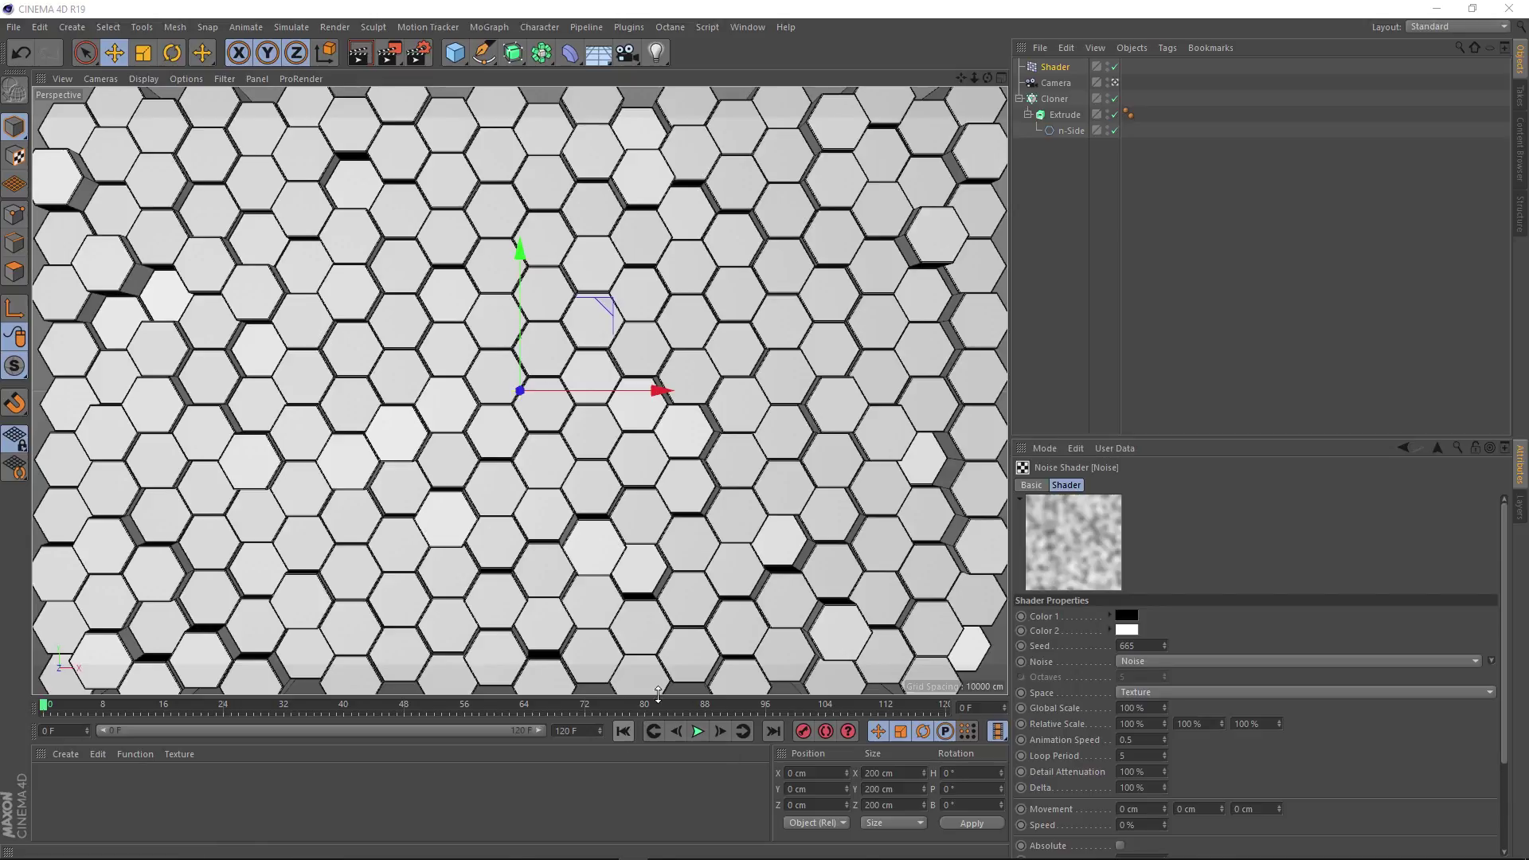
click(1056, 80)
click(1103, 486)
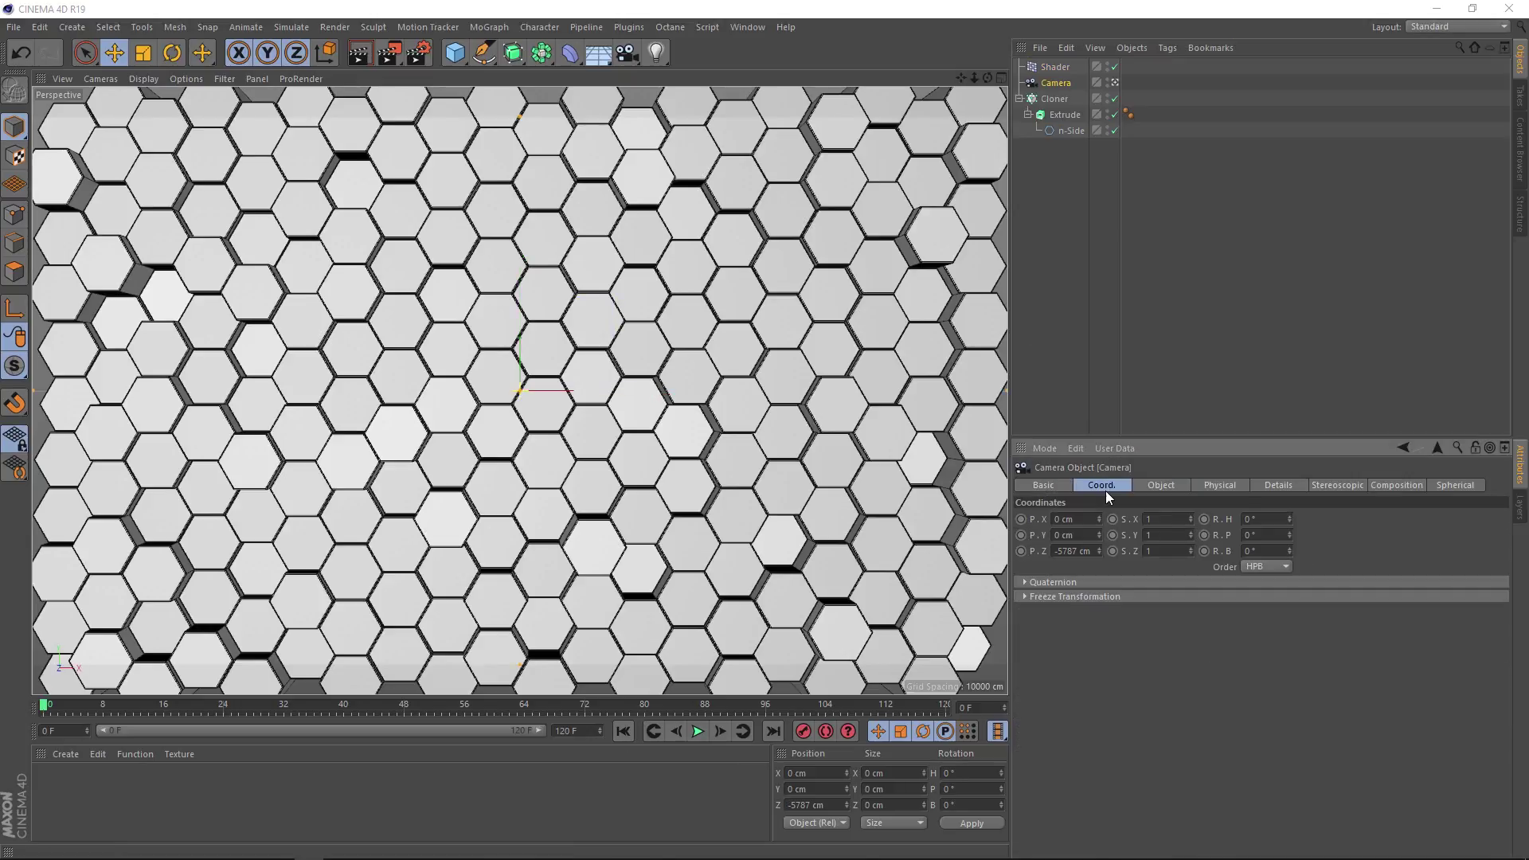
drag(1100, 551, 1100, 514)
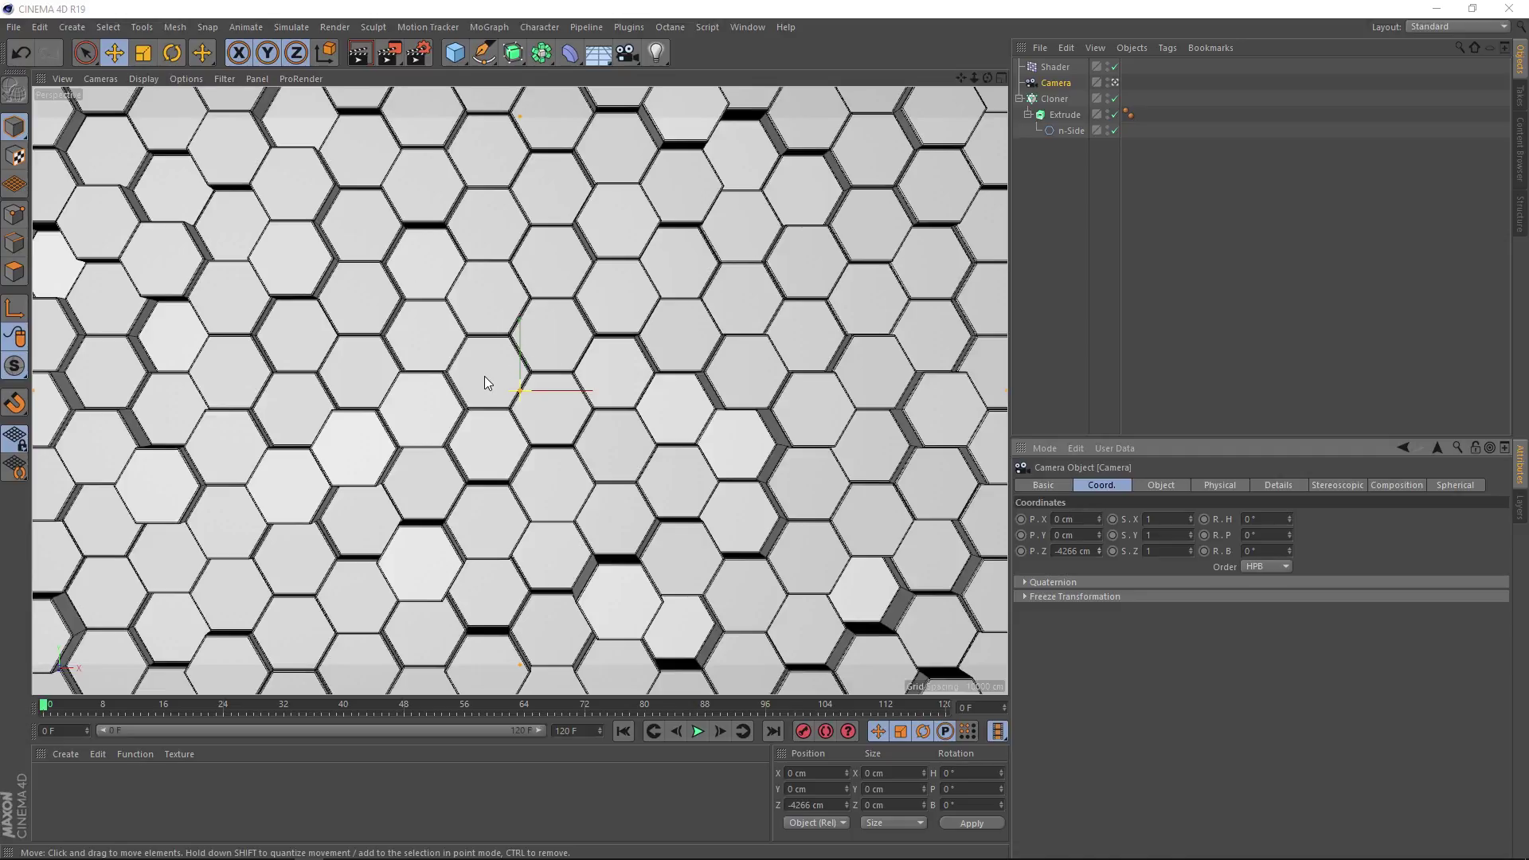
- Add a Cube, delete the Extrude, and put the Cube under the Cloner
click(455, 53)
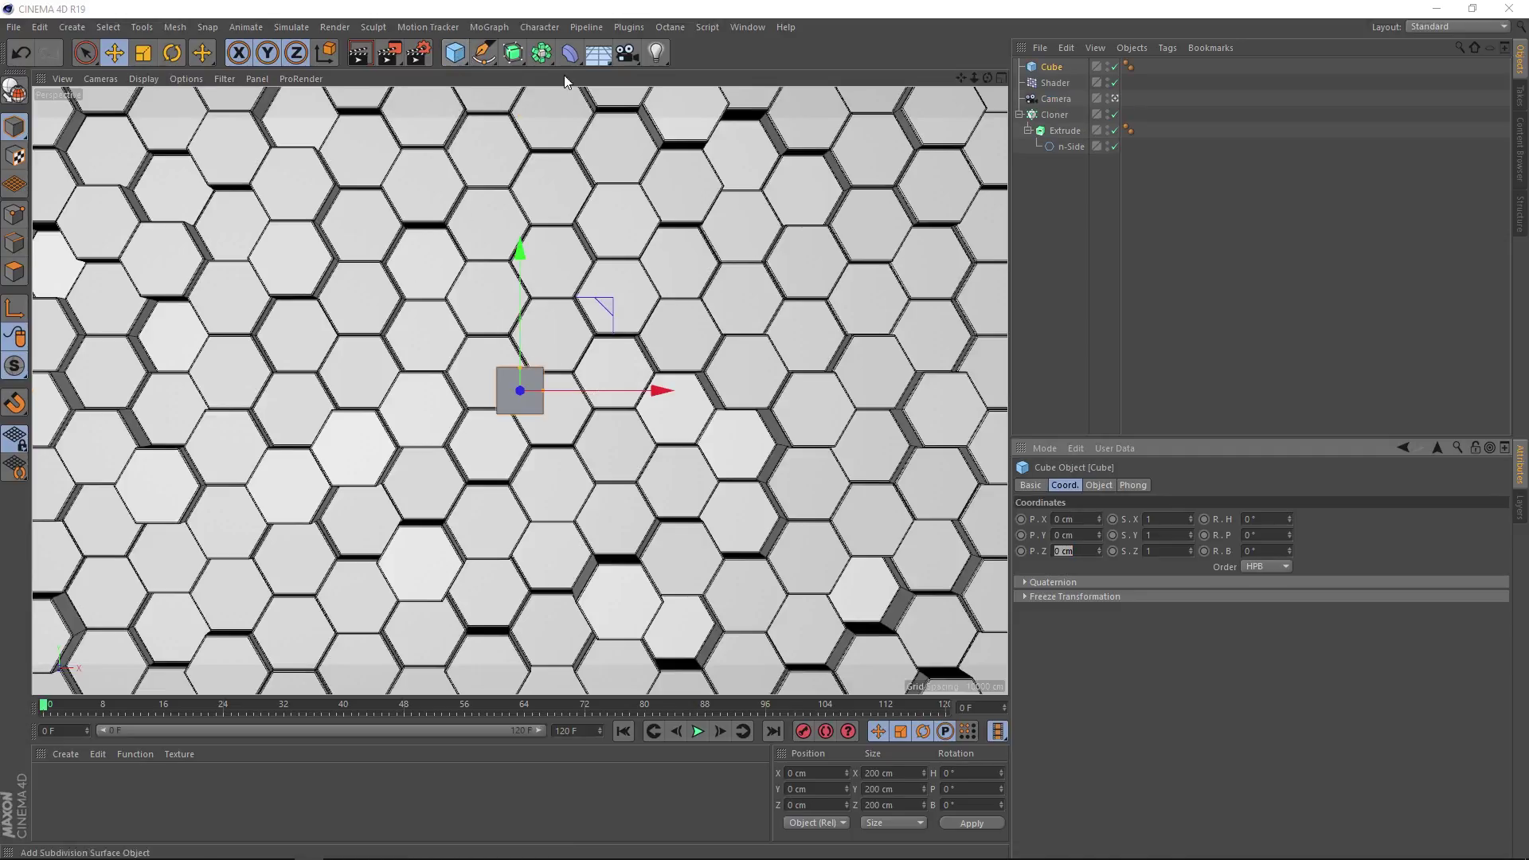
click(1069, 132)
key(Delete)
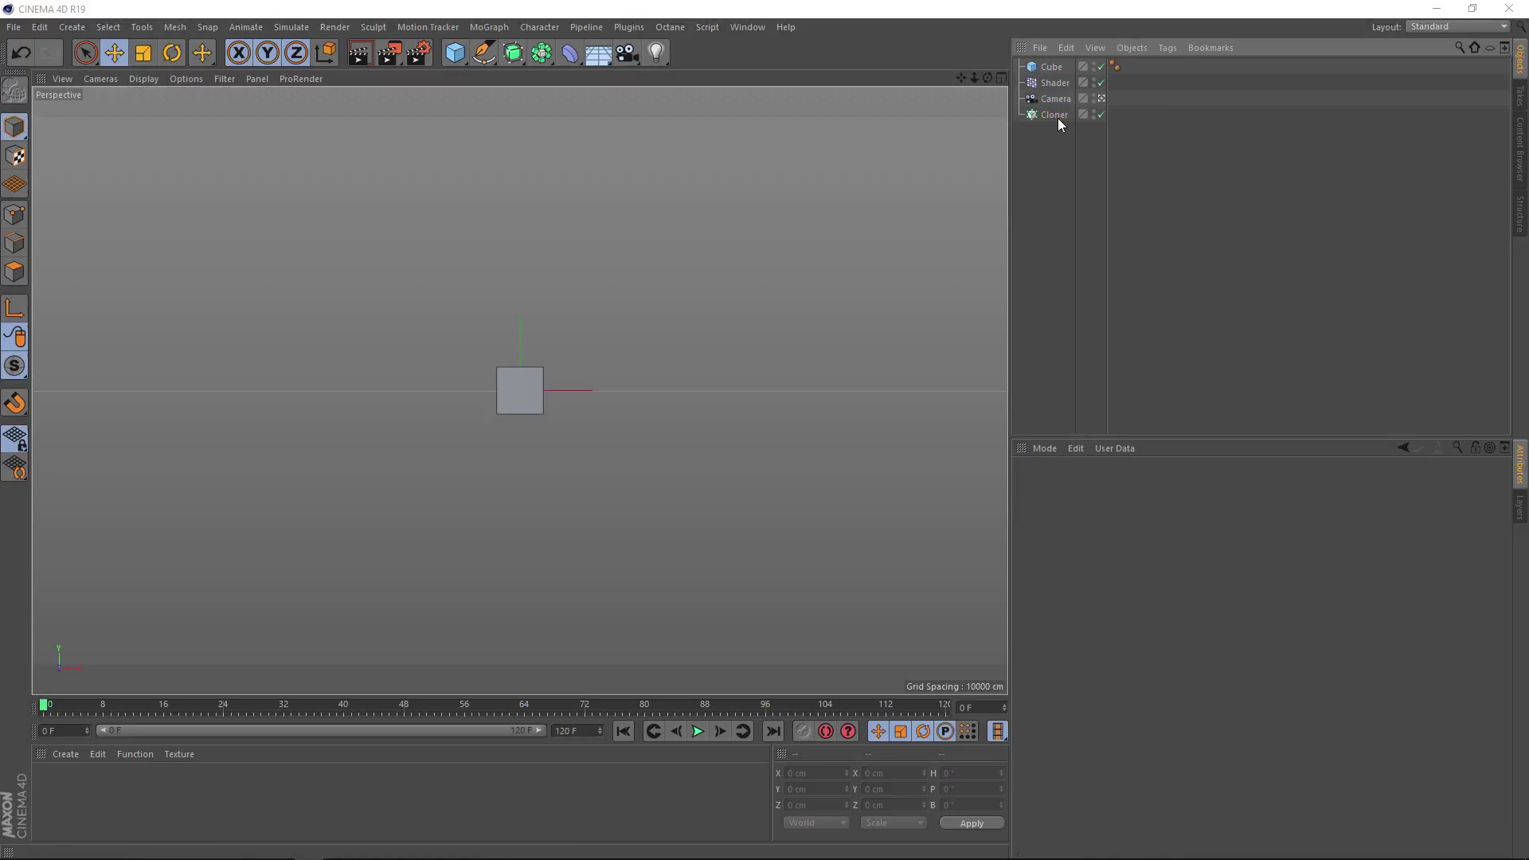
drag(1048, 69, 1051, 119)
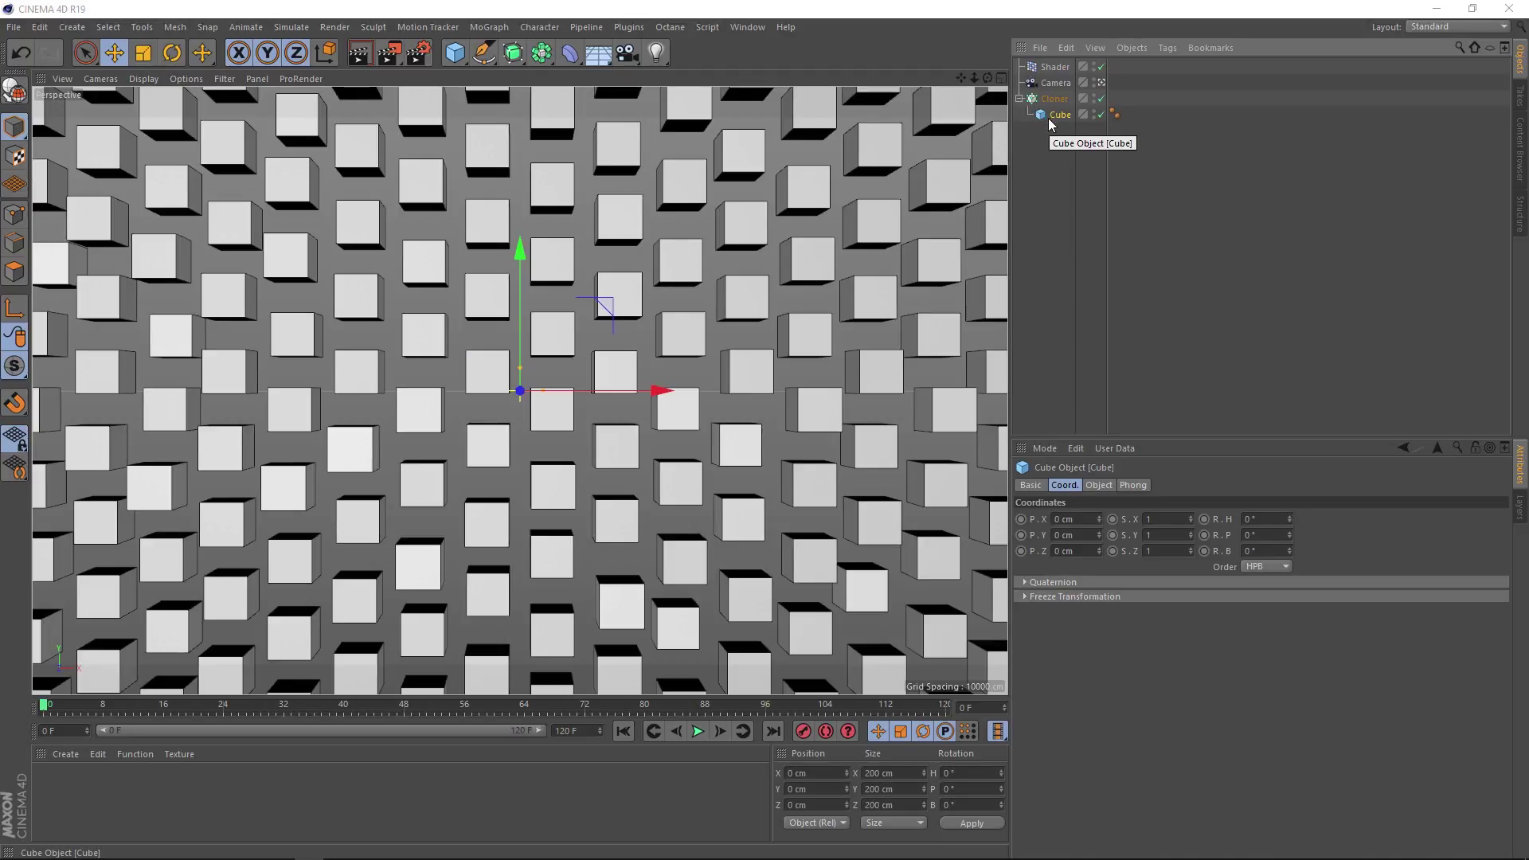
- Play the cube wall animation, stop it, and rewind to frame 0
click(690, 734)
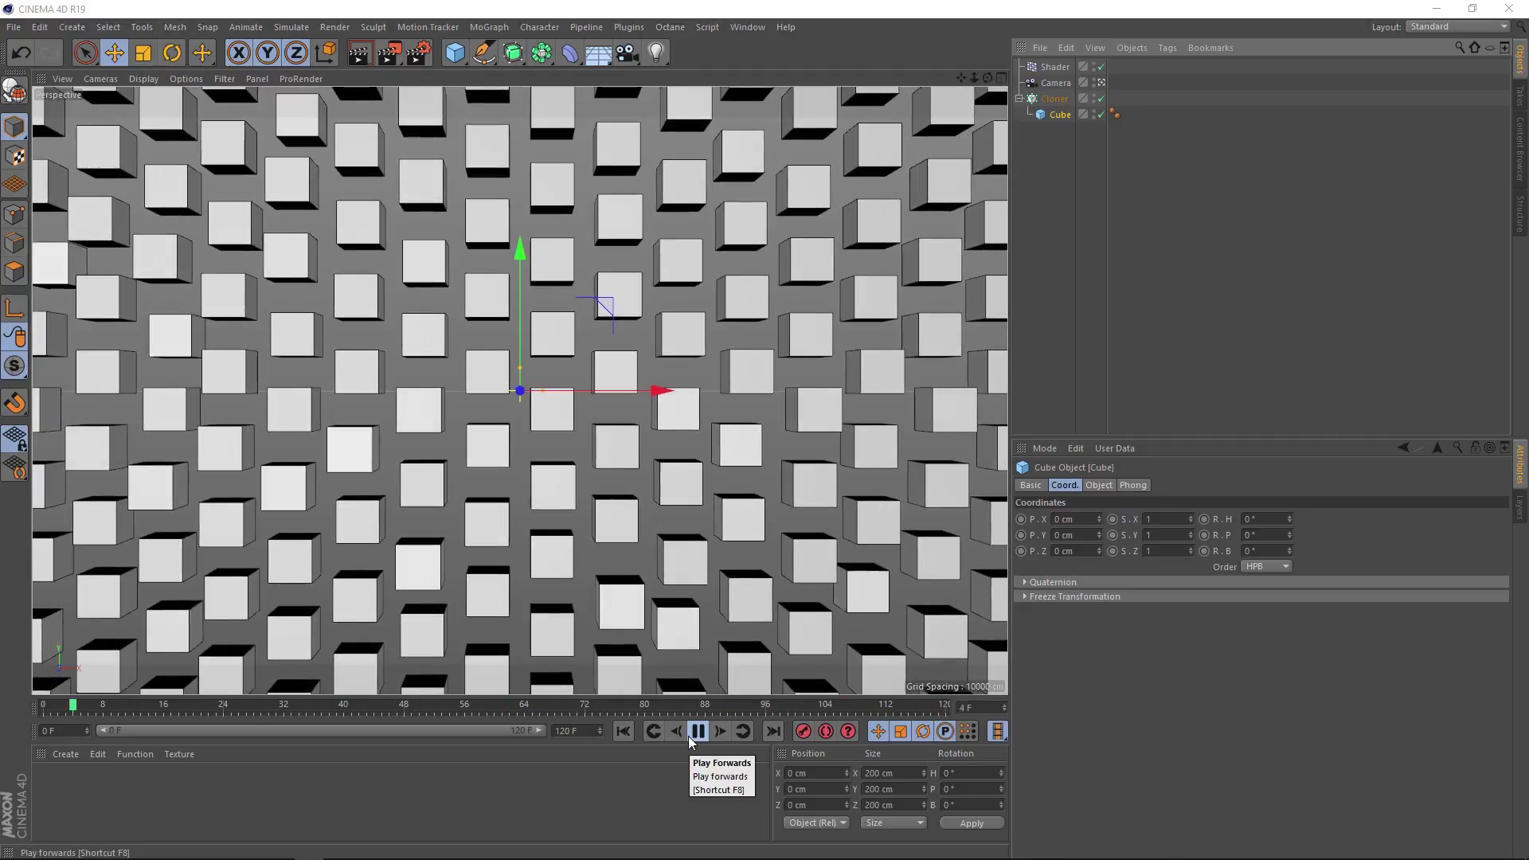
click(689, 733)
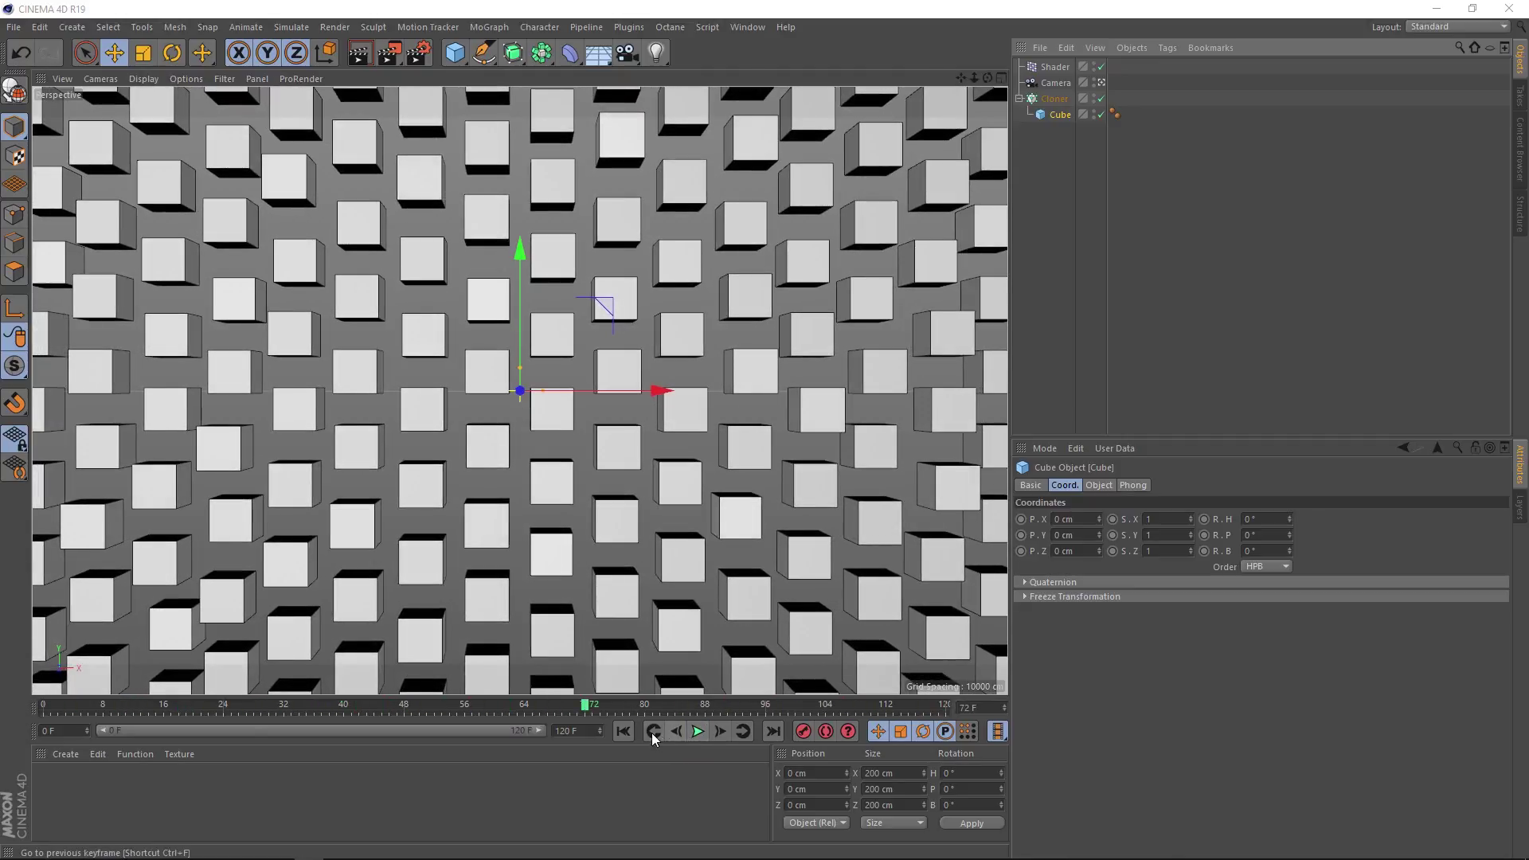
click(623, 731)
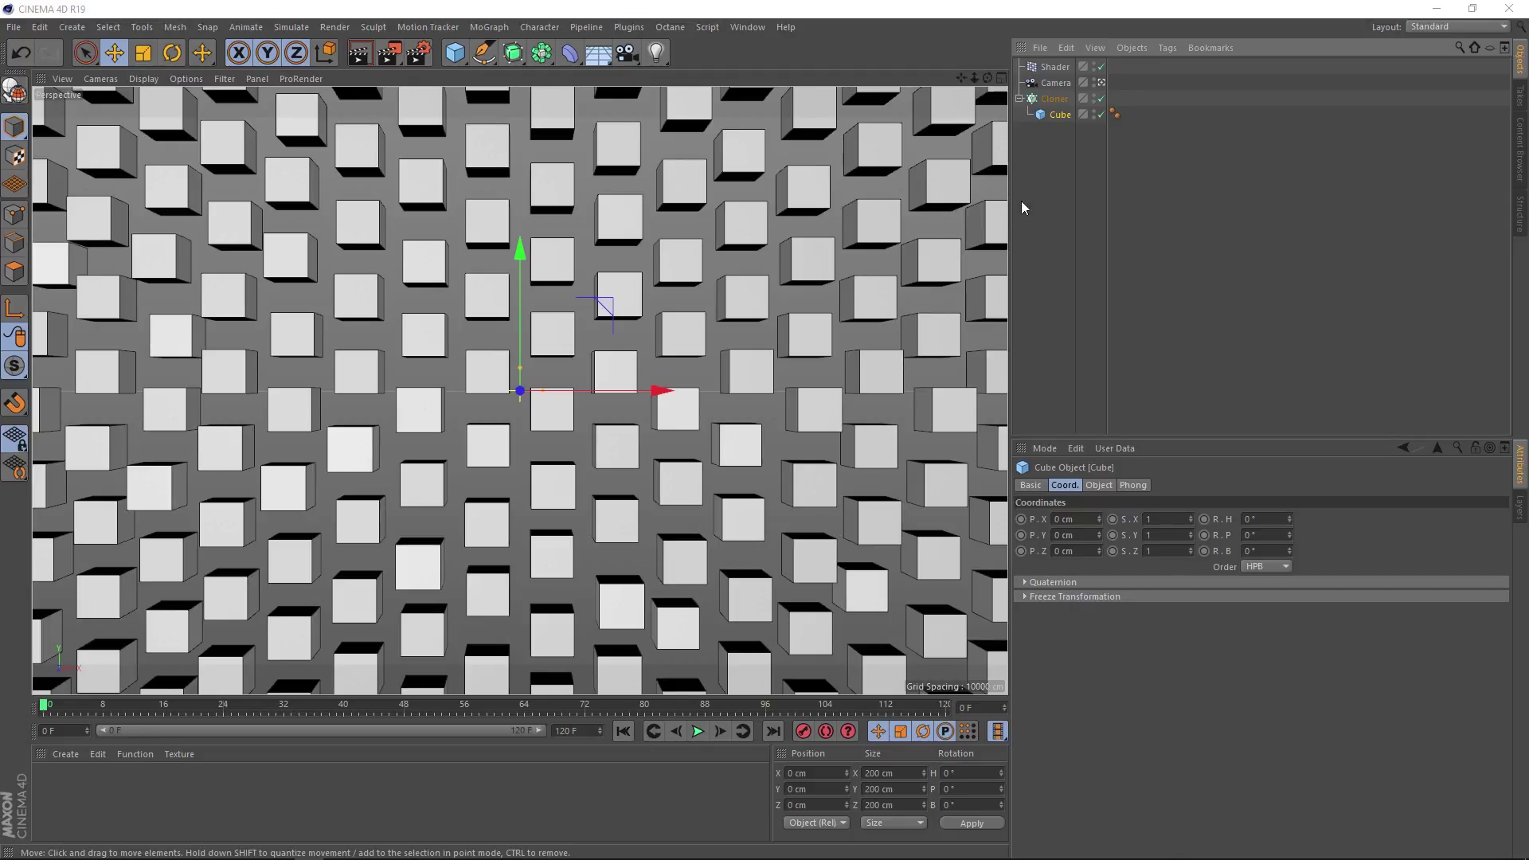
- Show the Cloner's Object settings and drop down its Mode list
click(1051, 101)
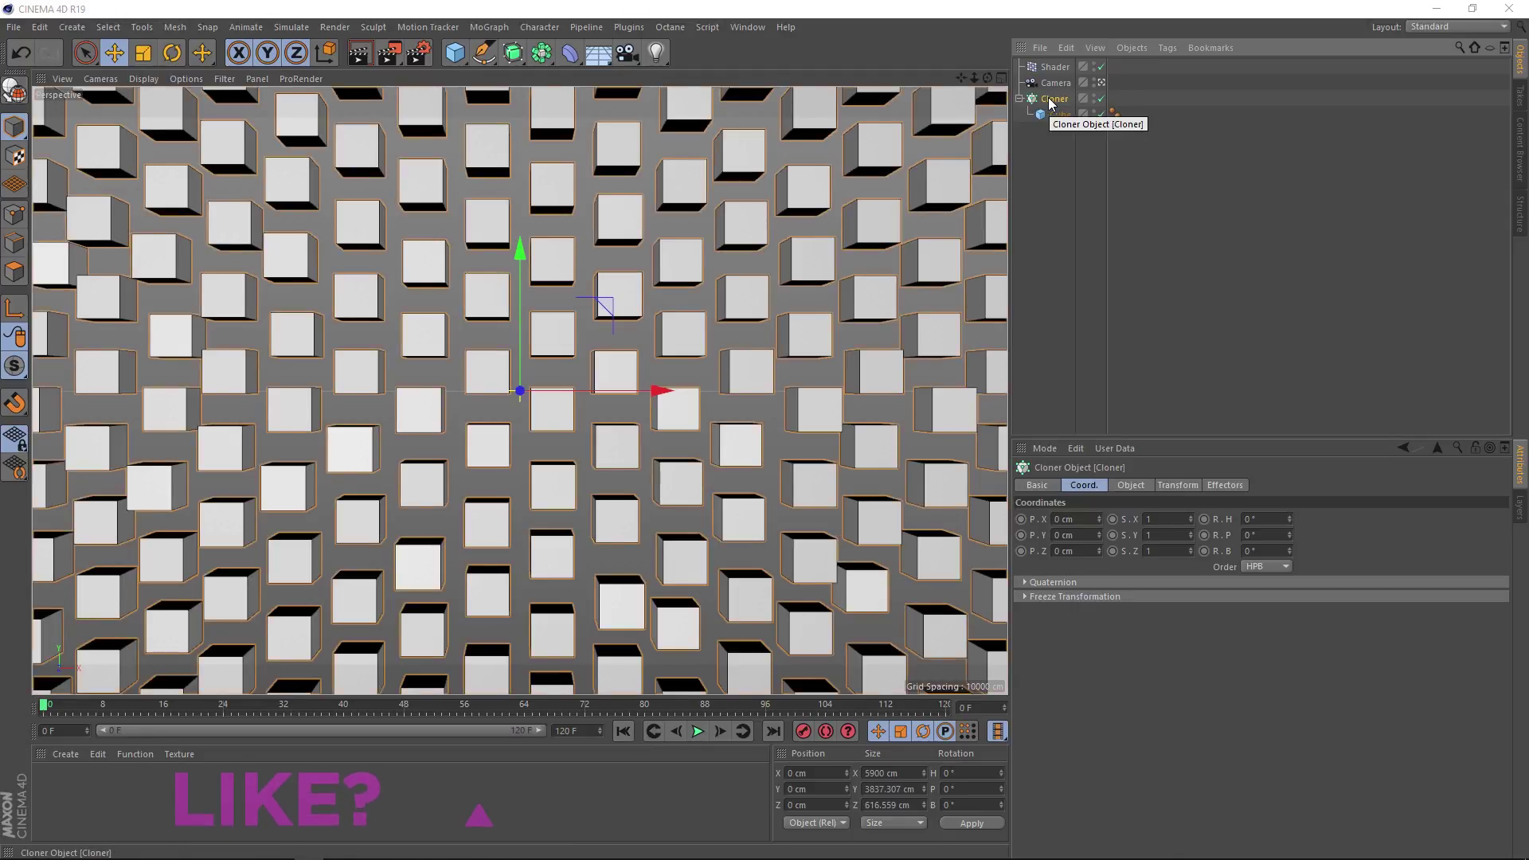
click(1138, 486)
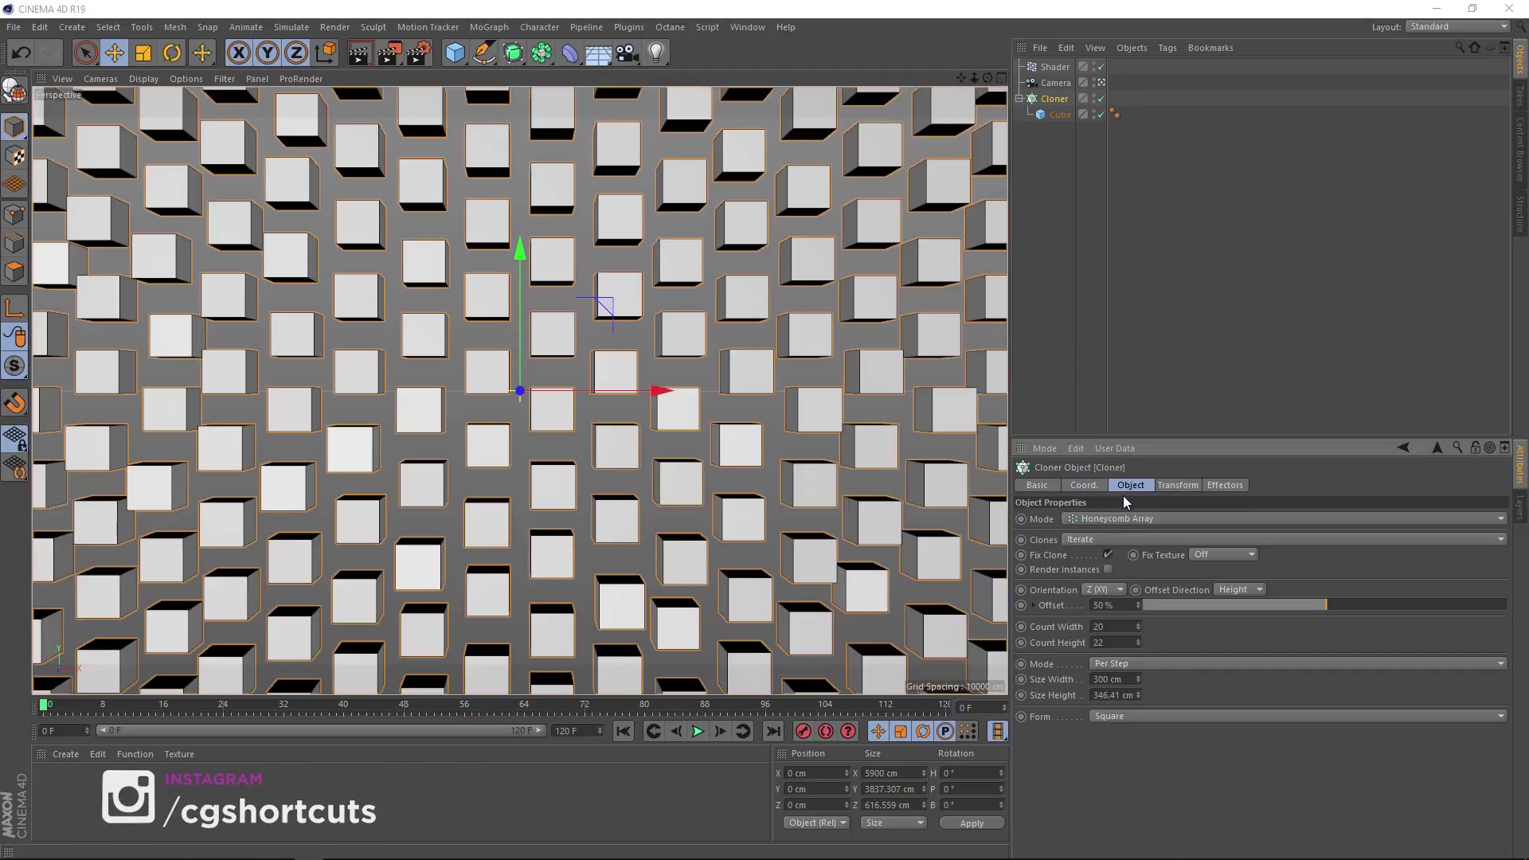
click(1101, 519)
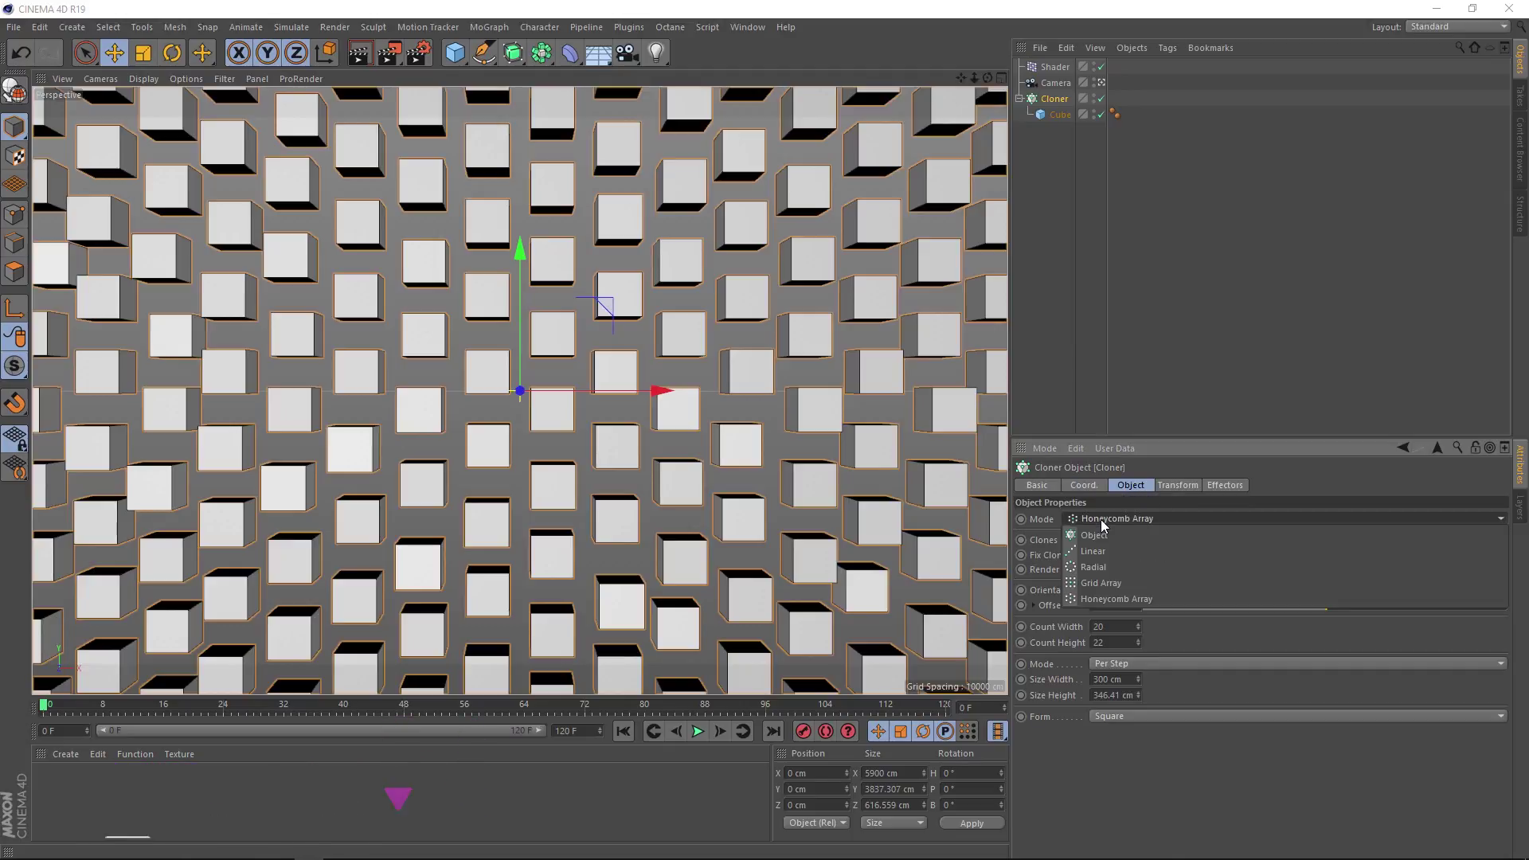
- Make the Cloner a Grid Array with count 20, 20, 1 and Size X 3915 cm
click(1095, 582)
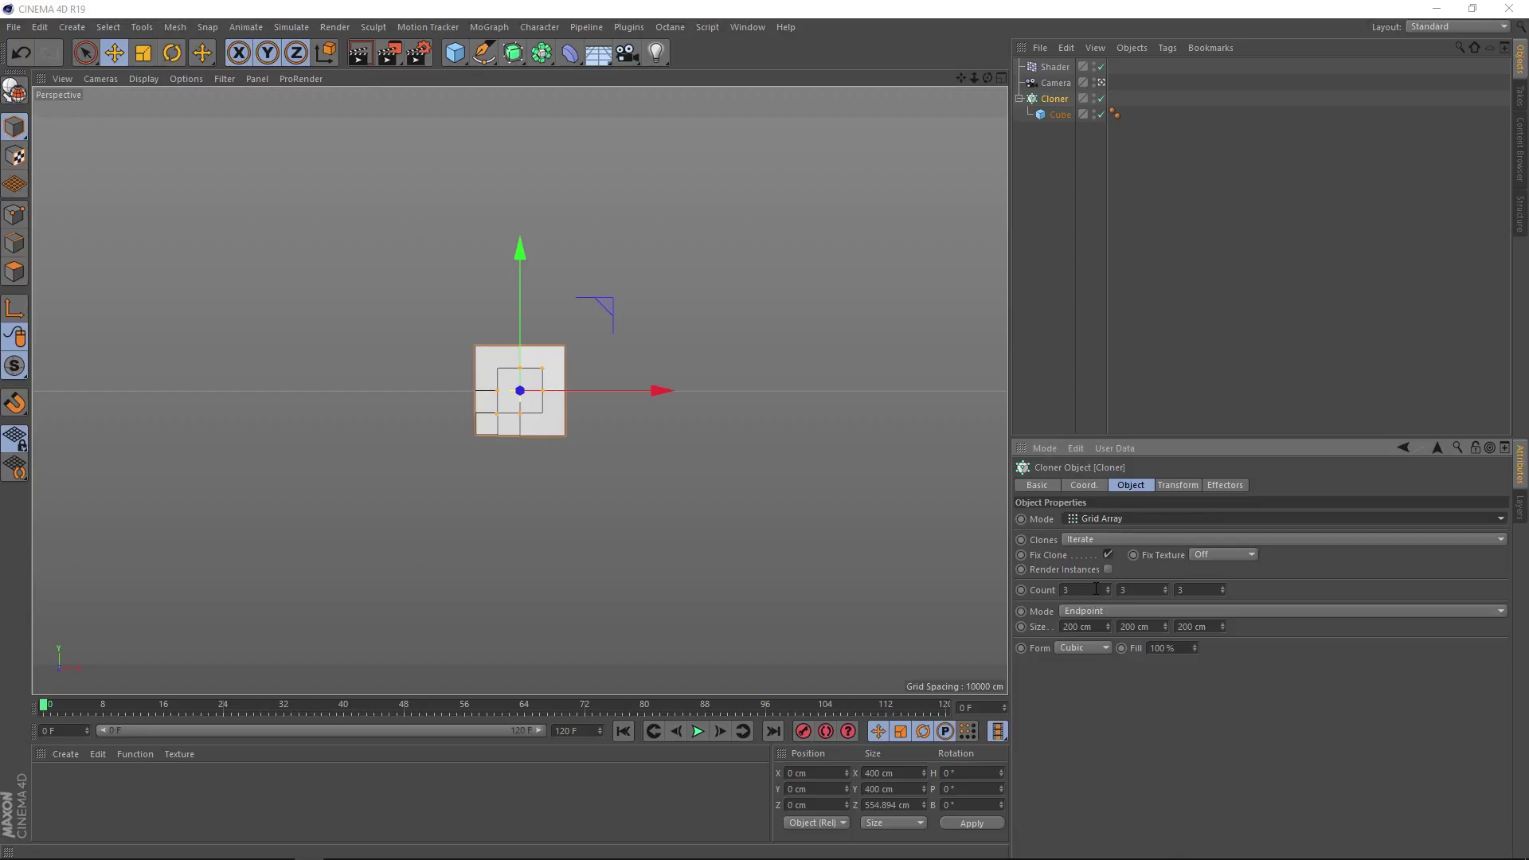
click(1093, 589)
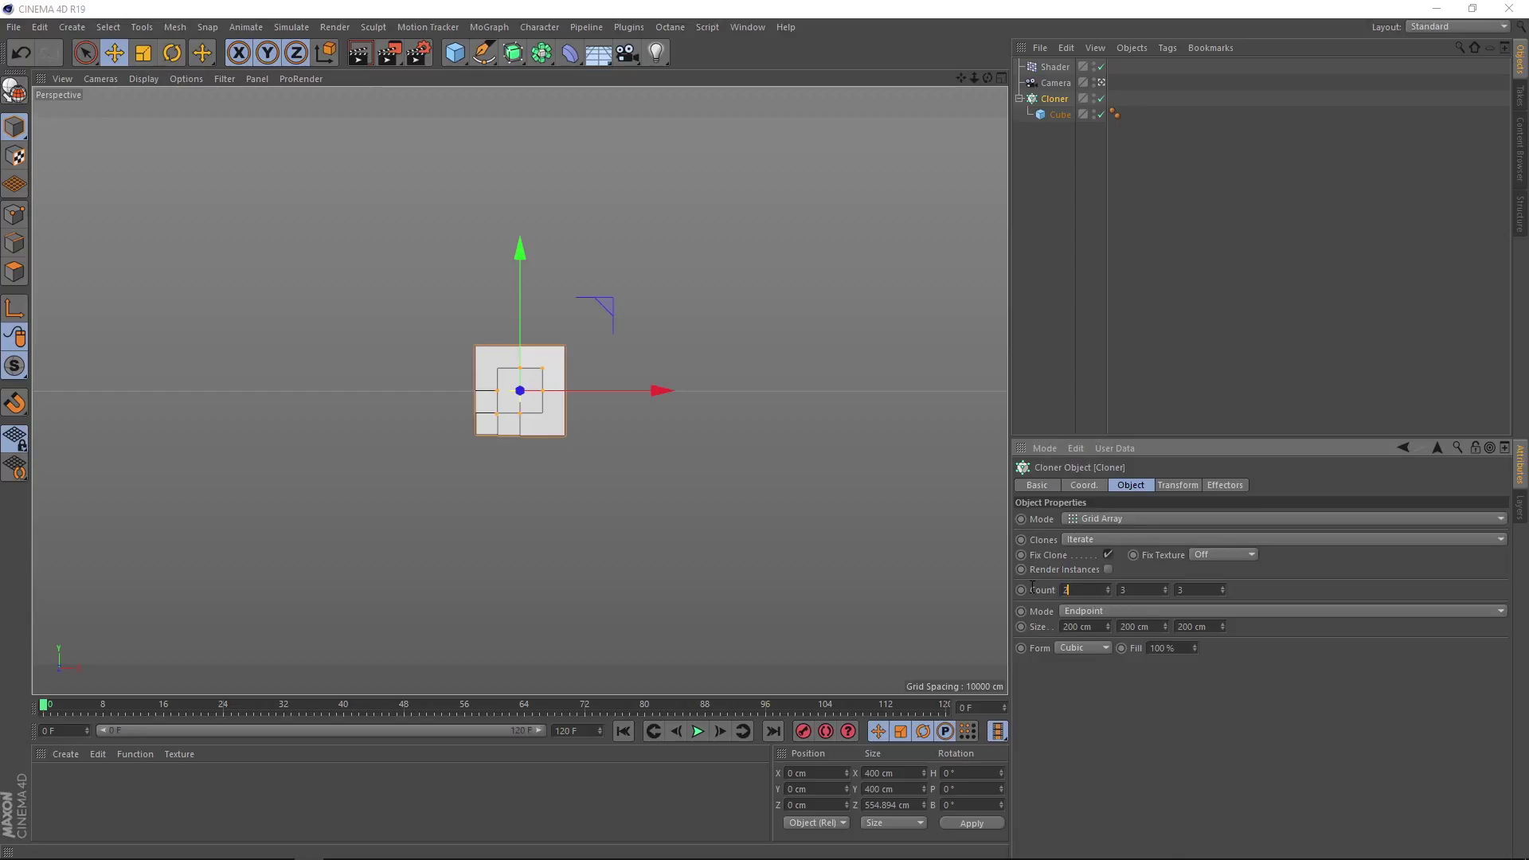
key(Return)
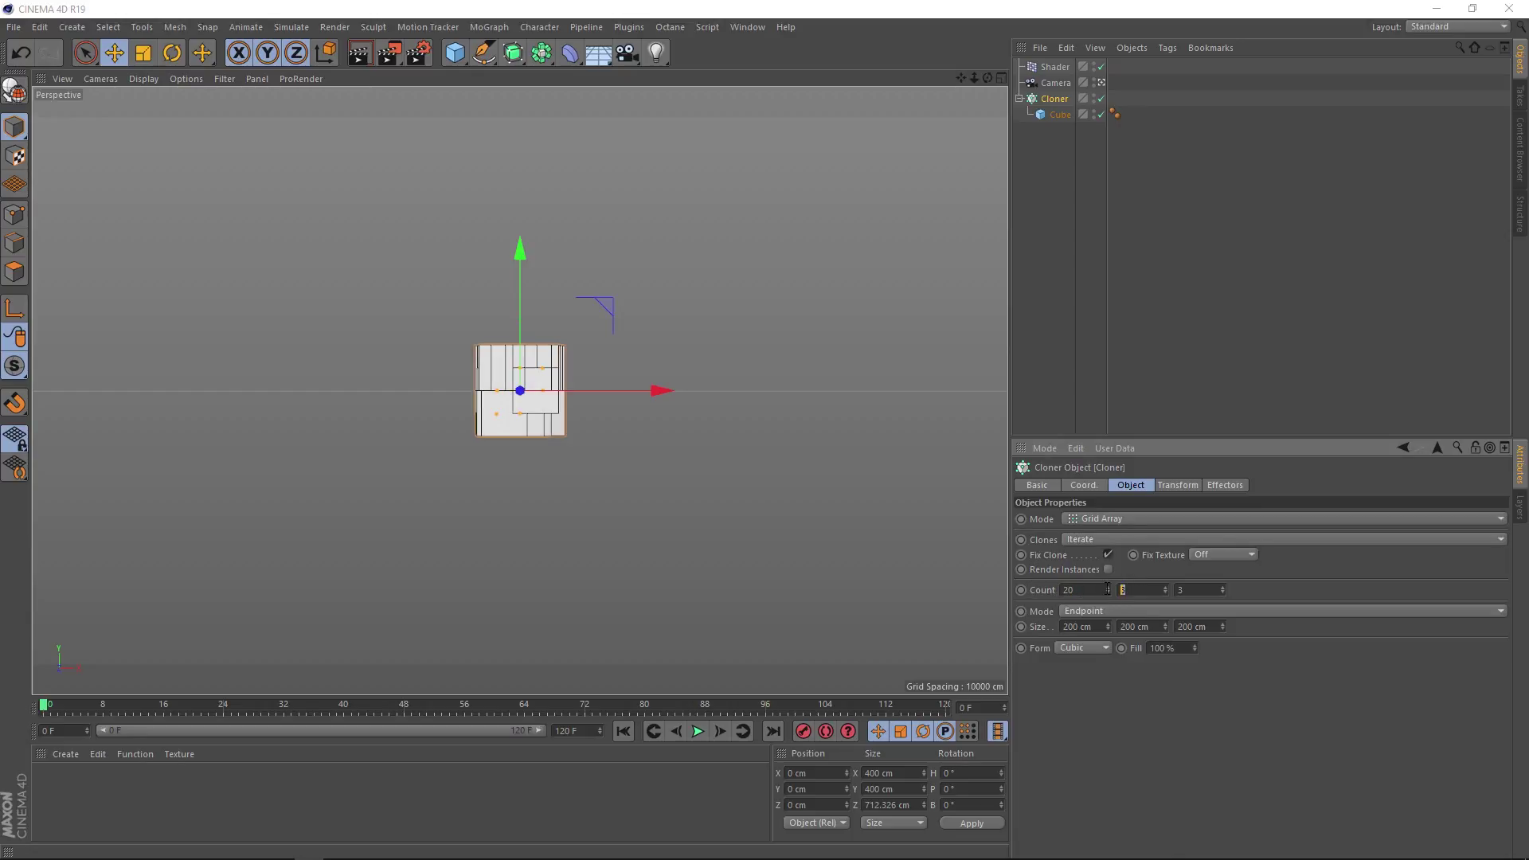
key(Return)
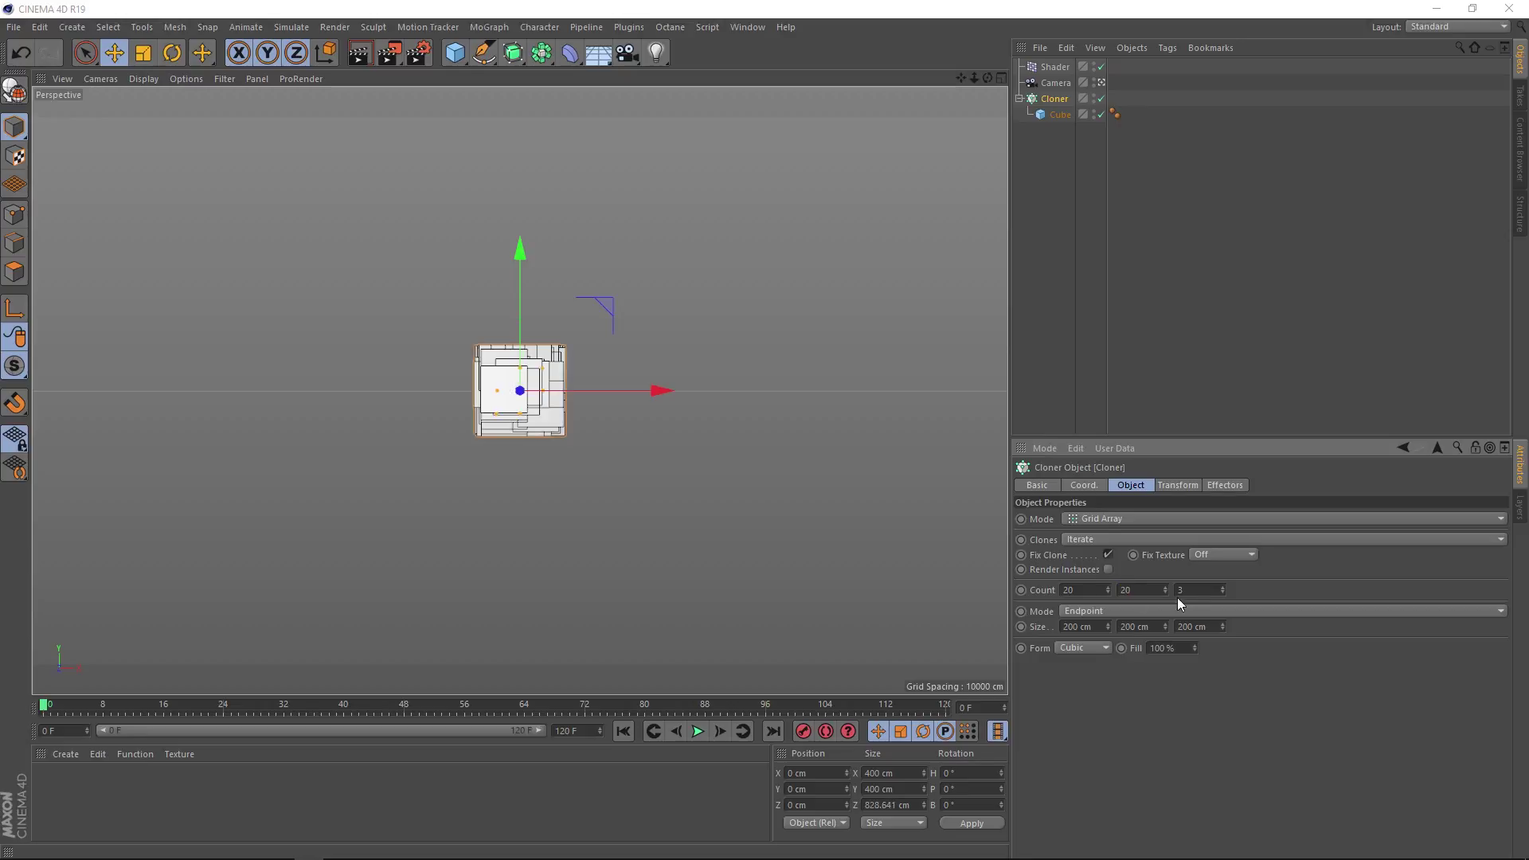
text(1)
key(Return)
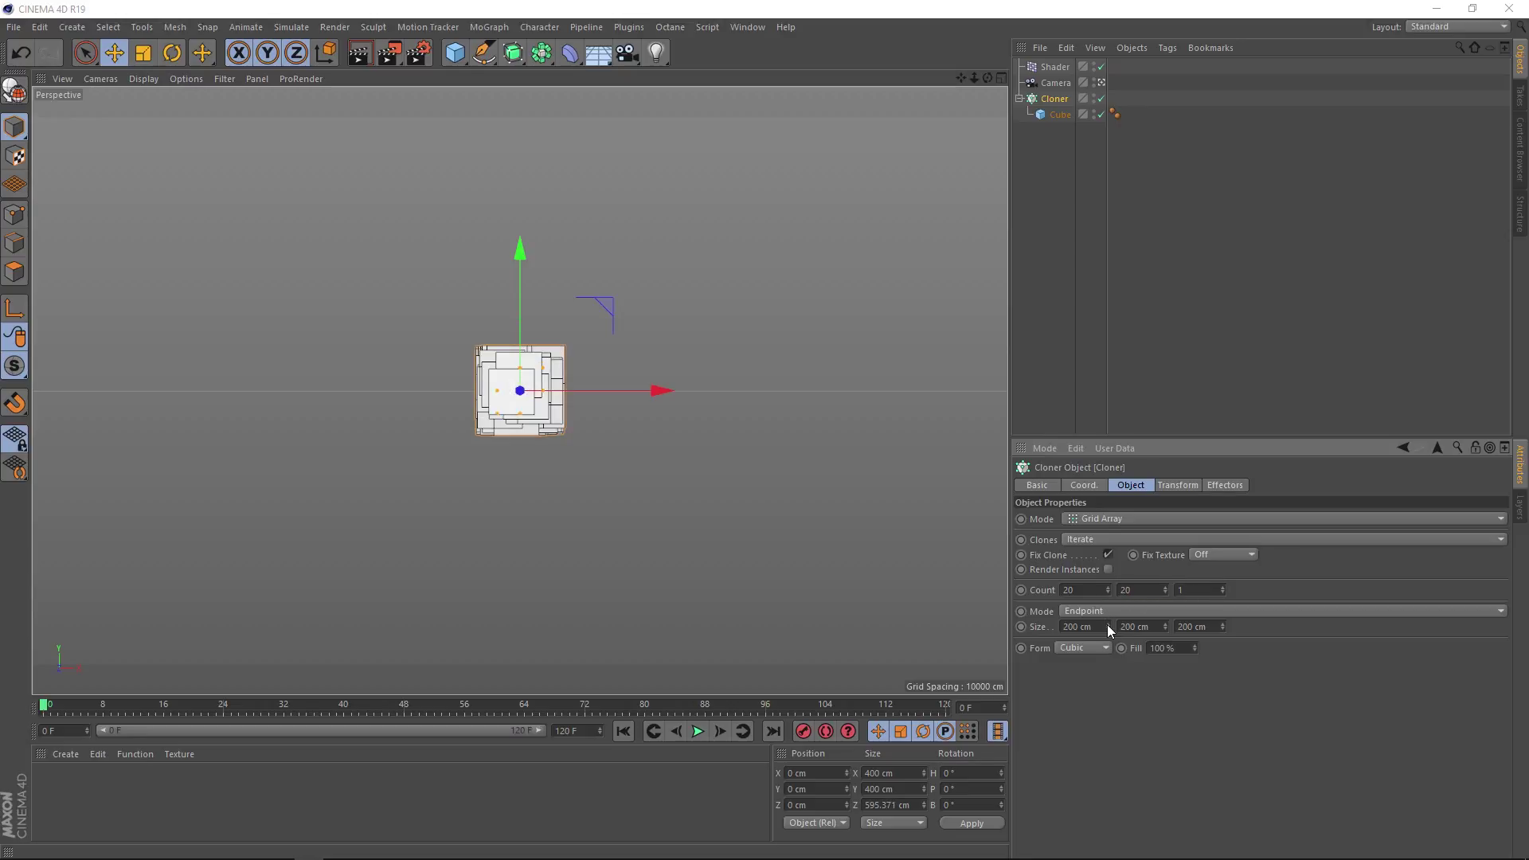
drag(1107, 624, 1315, 627)
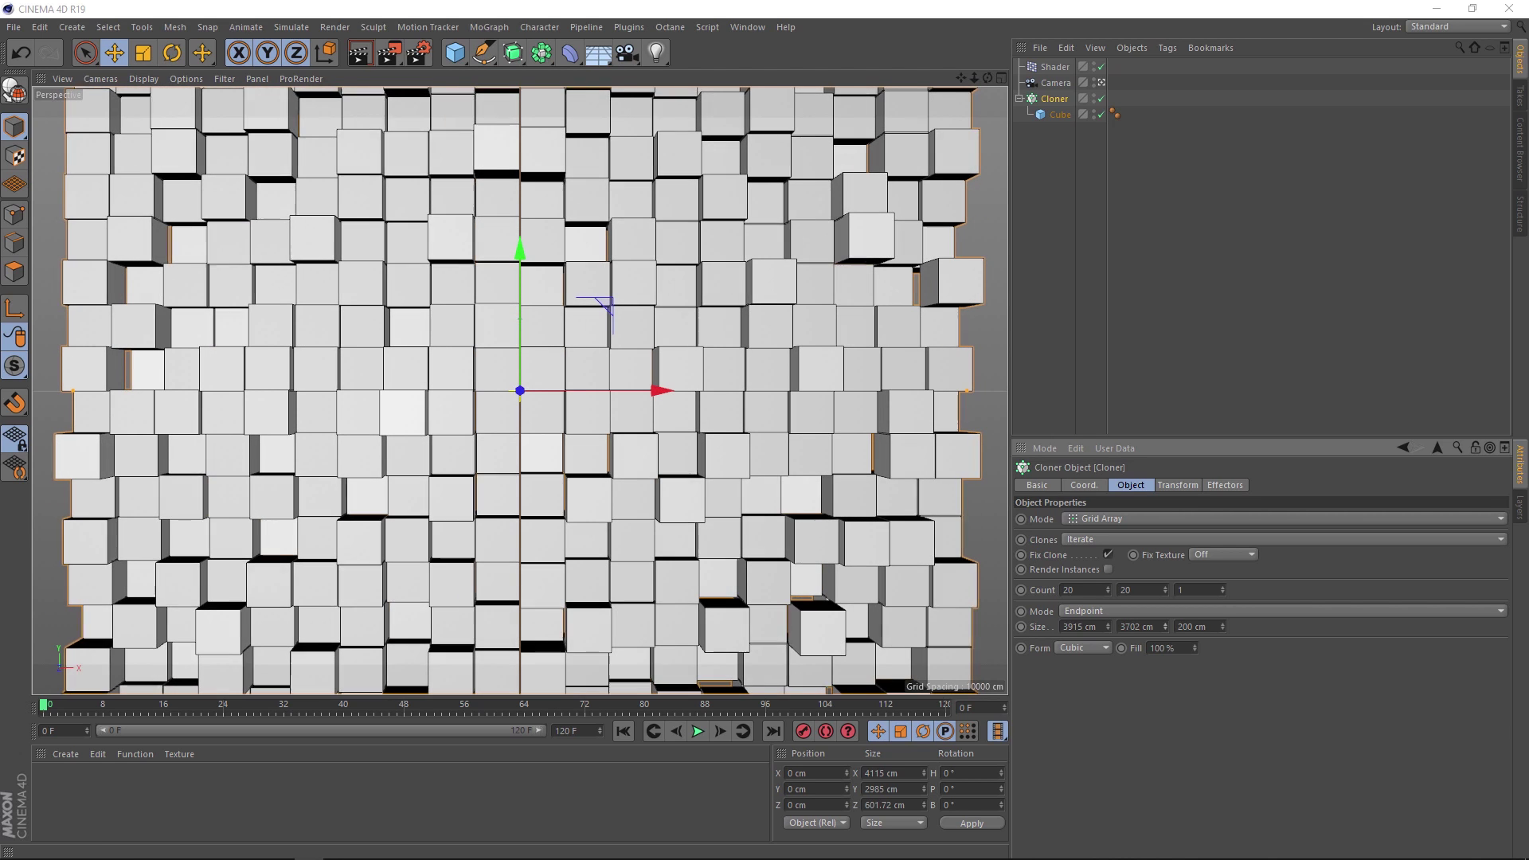
click(697, 731)
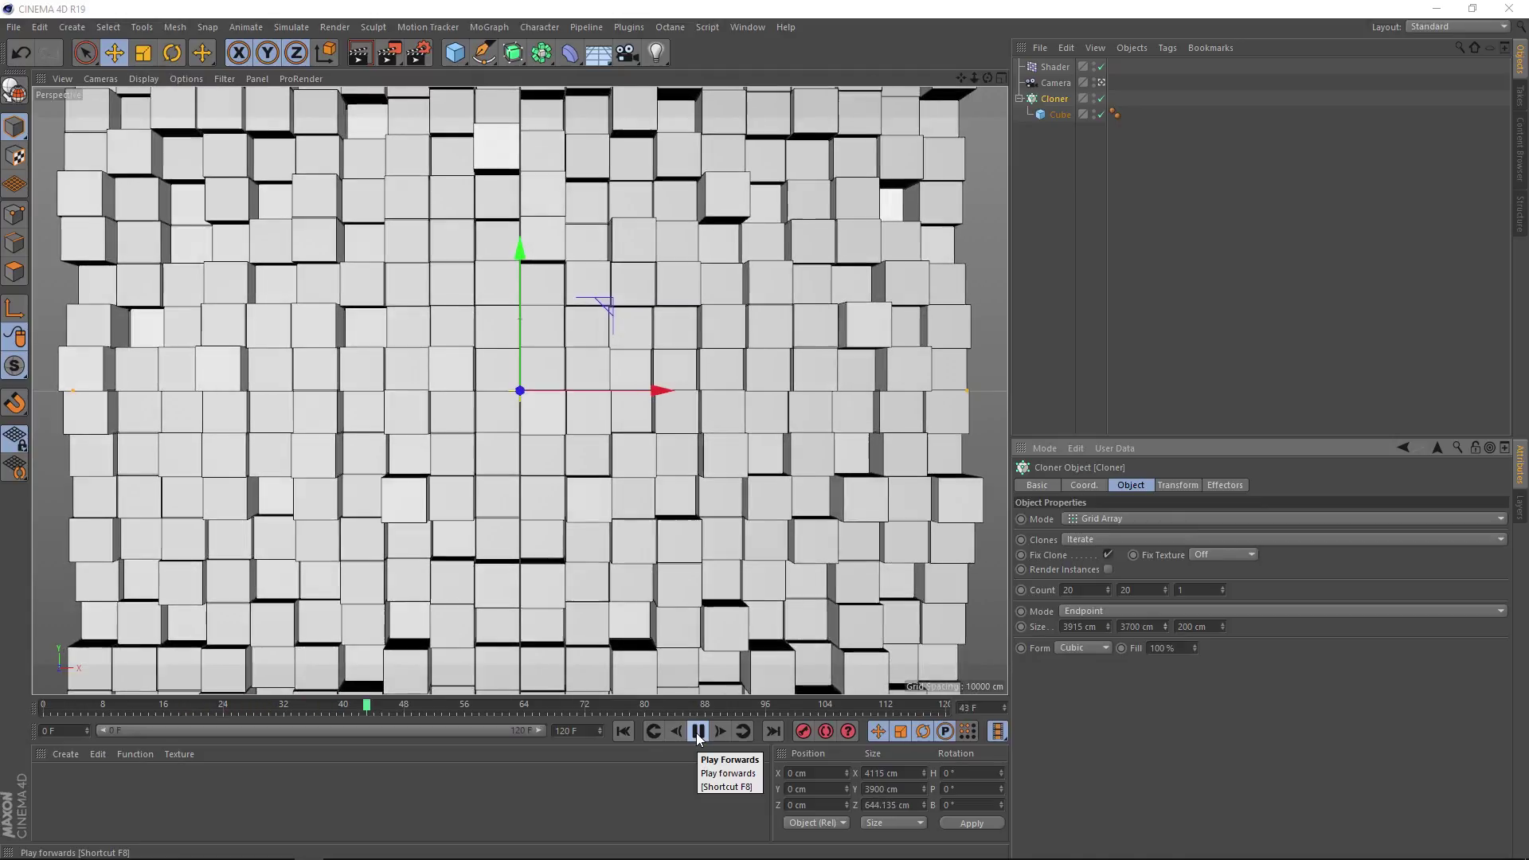